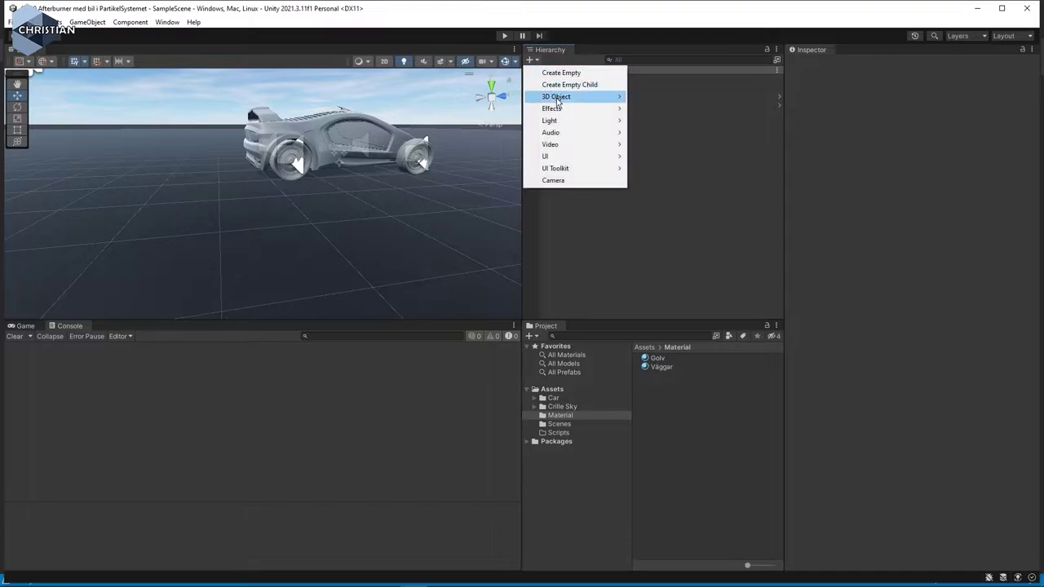
Add a Particle System object to the scene and reset its Transform to default values
{"action": "mouse_move", "coordinate": [569, 110]}
{"action": "left_click", "coordinate": [661, 109]}
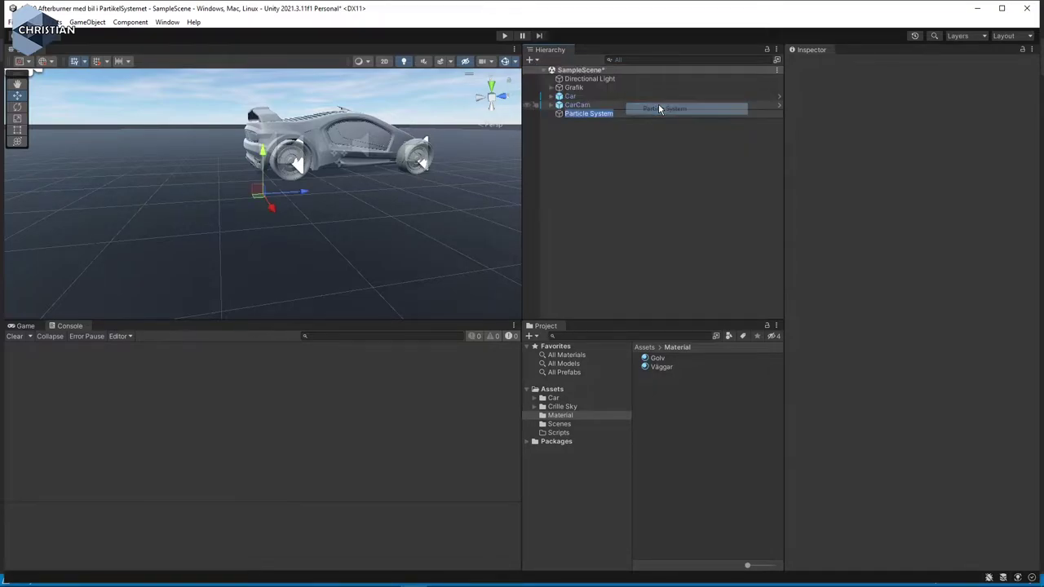
{"action": "key", "text": "Return"}
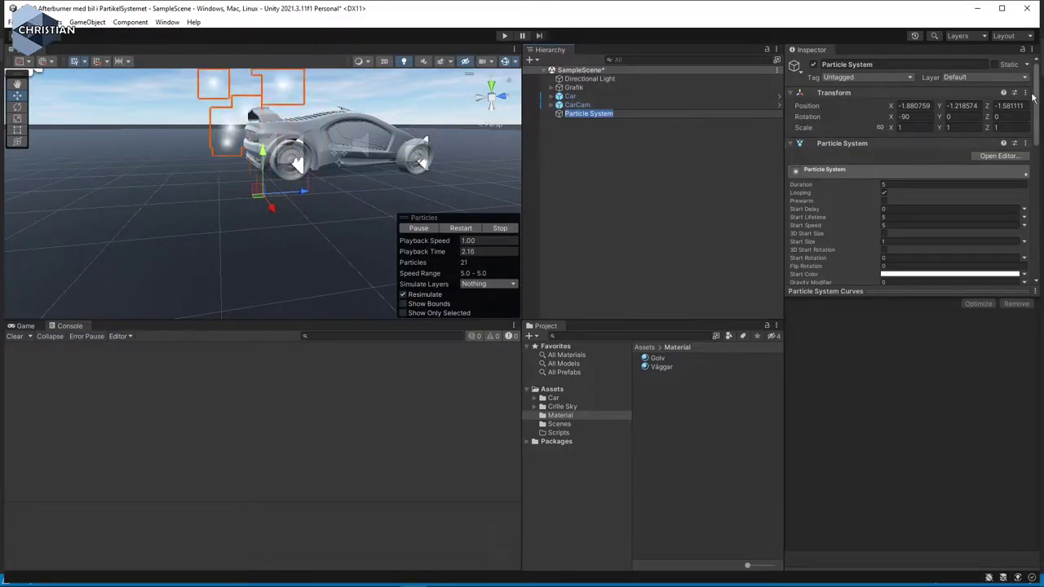
{"action": "left_click", "coordinate": [970, 85]}
{"action": "left_click", "coordinate": [1025, 93]}
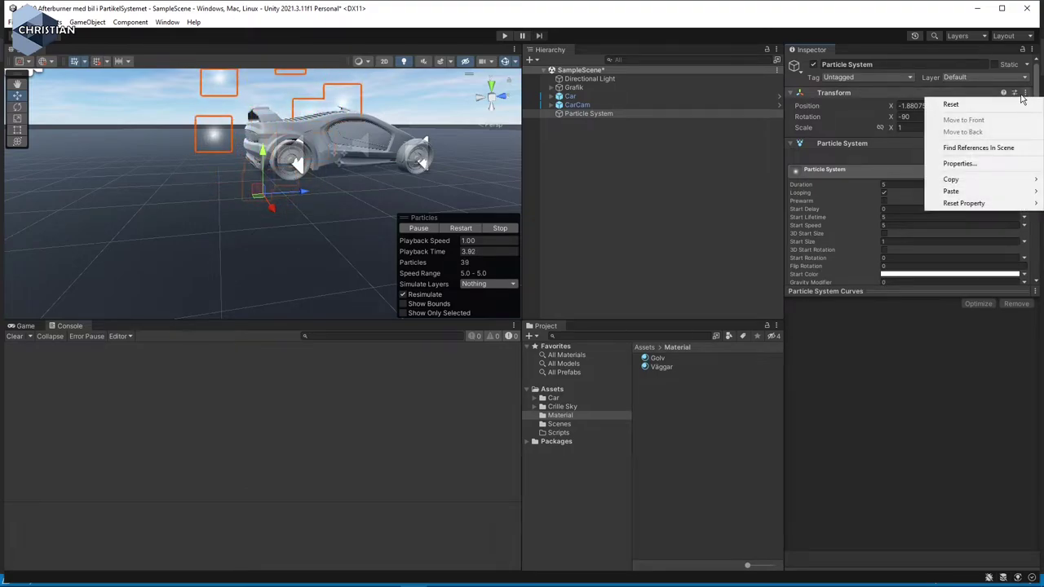
{"action": "left_click", "coordinate": [947, 103]}
Move the particle system behind the car to about X 4.88, Z -9.4, and set its X rotation to -90
{"action": "scroll", "coordinate": [318, 221], "scroll_direction": "down", "scroll_amount": 5}
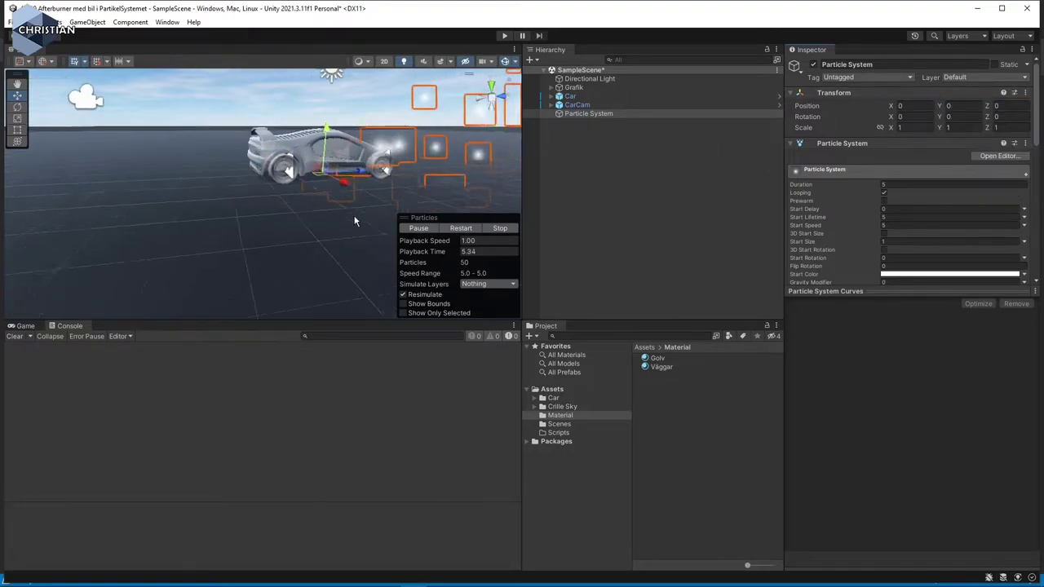
{"action": "left_click_drag", "start_coordinate": [308, 195], "coordinate": [115, 239]}
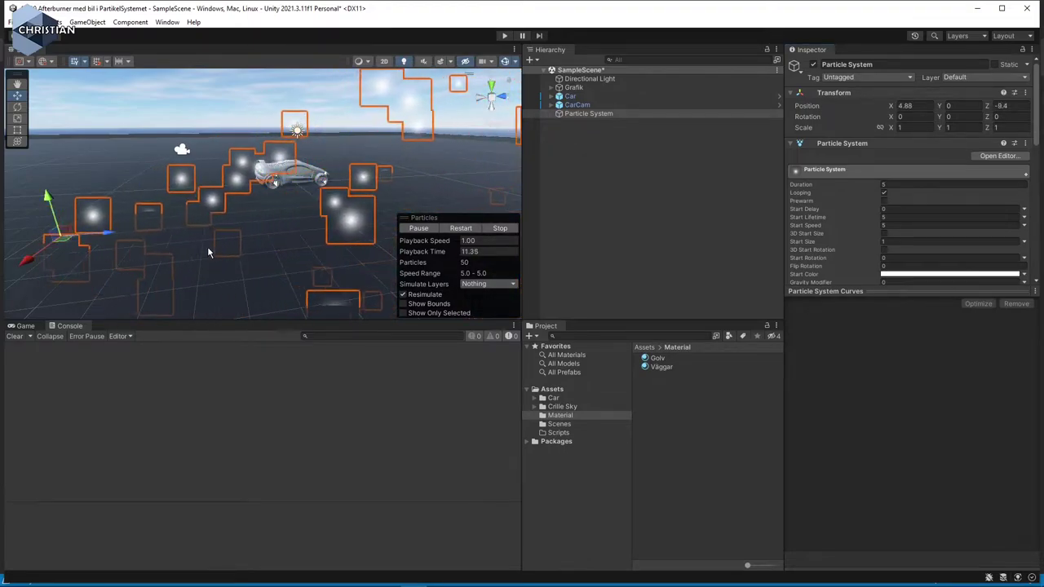
{"action": "middle_click_drag", "start_coordinate": [203, 263], "coordinate": [223, 246]}
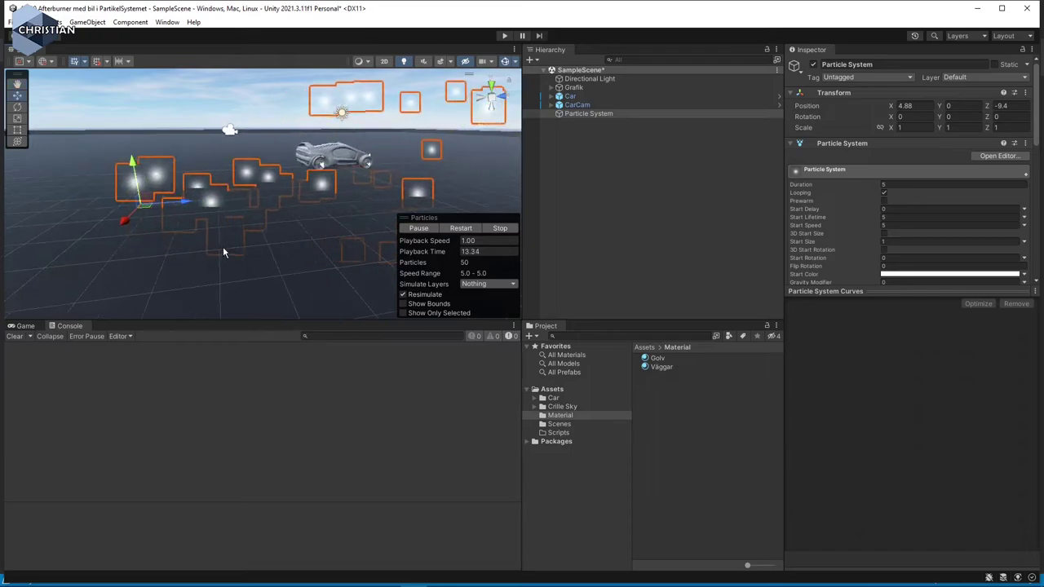
{"action": "scroll", "coordinate": [223, 246], "scroll_direction": "up", "scroll_amount": 2}
{"action": "left_click", "coordinate": [905, 117]}
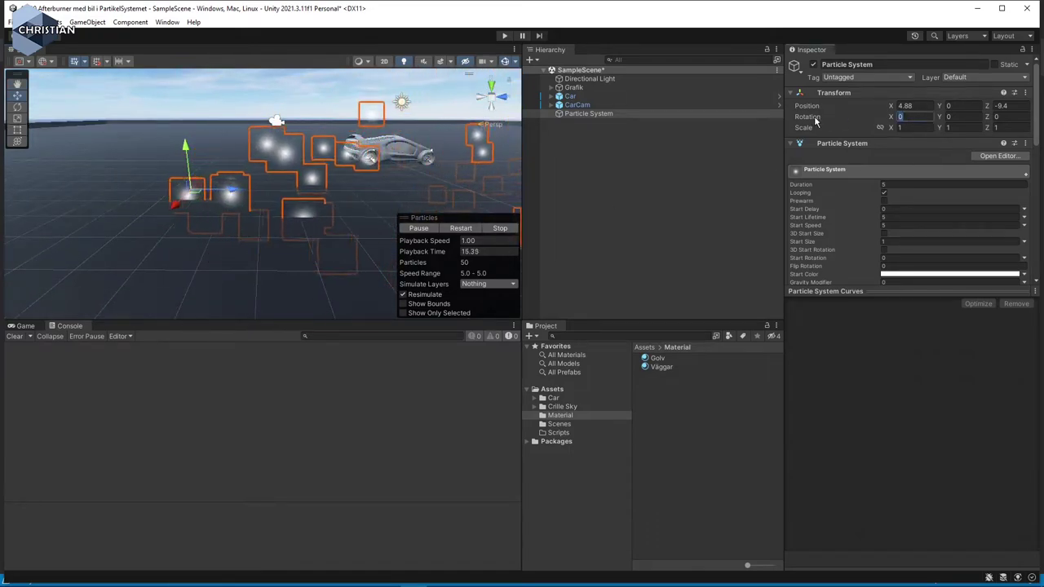
{"action": "type", "text": "-90"}
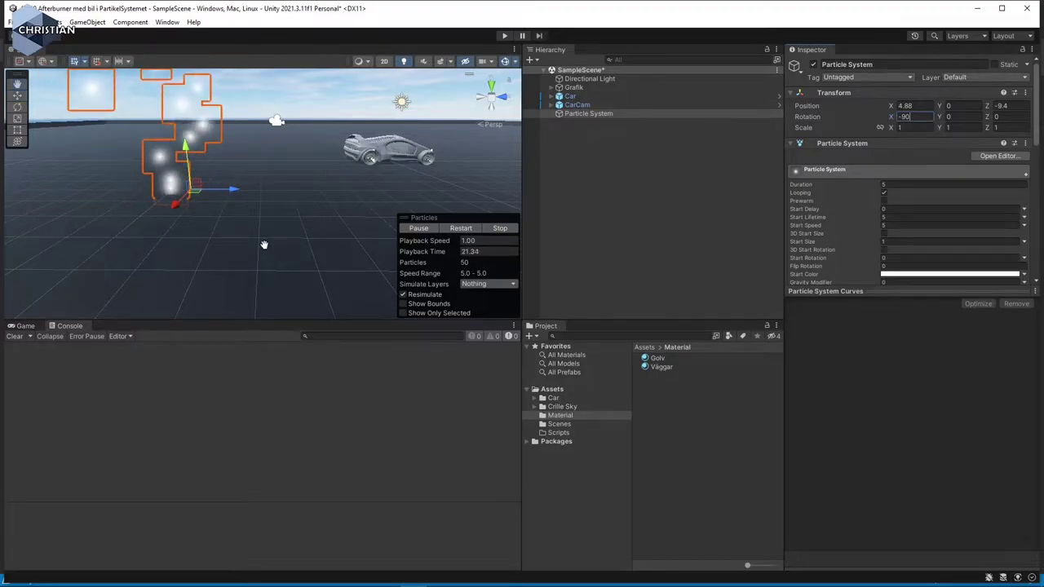
Enlarge the visible area of the particle settings and set the Duration to 1
{"action": "left_click_drag", "start_coordinate": [263, 244], "coordinate": [254, 221], "text": "alt"}
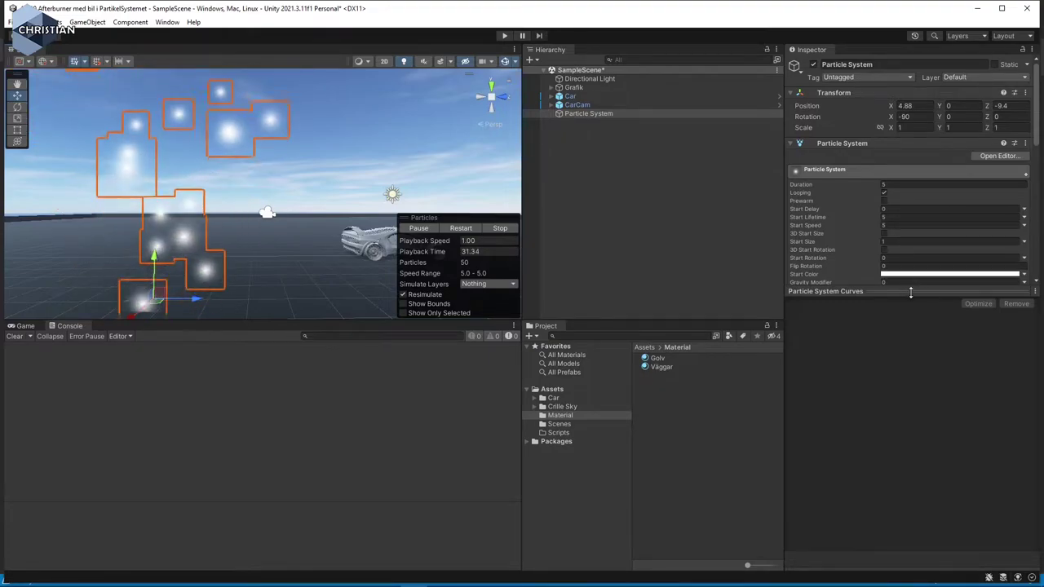
{"action": "left_click_drag", "start_coordinate": [912, 287], "coordinate": [912, 563]}
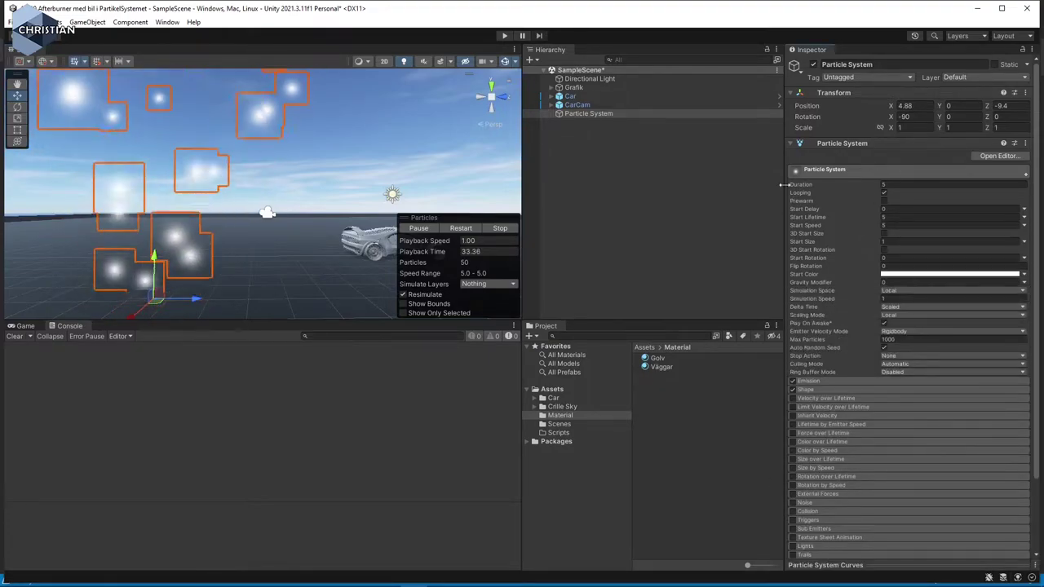
{"action": "left_click", "coordinate": [841, 182]}
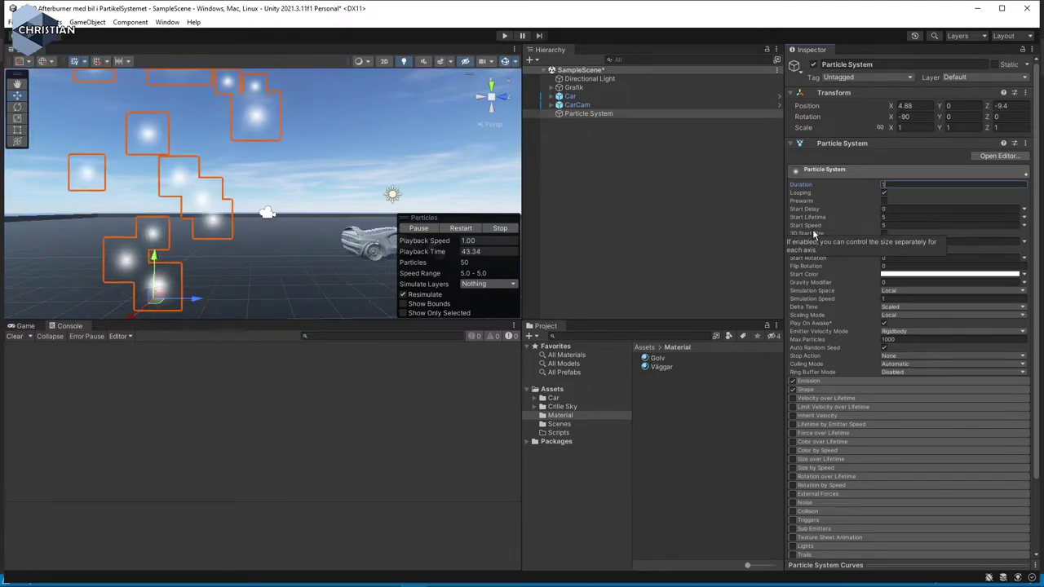
Set the particles' Start Lifetime to 0.3 and Start Speed to 30
{"action": "left_click", "coordinate": [895, 219]}
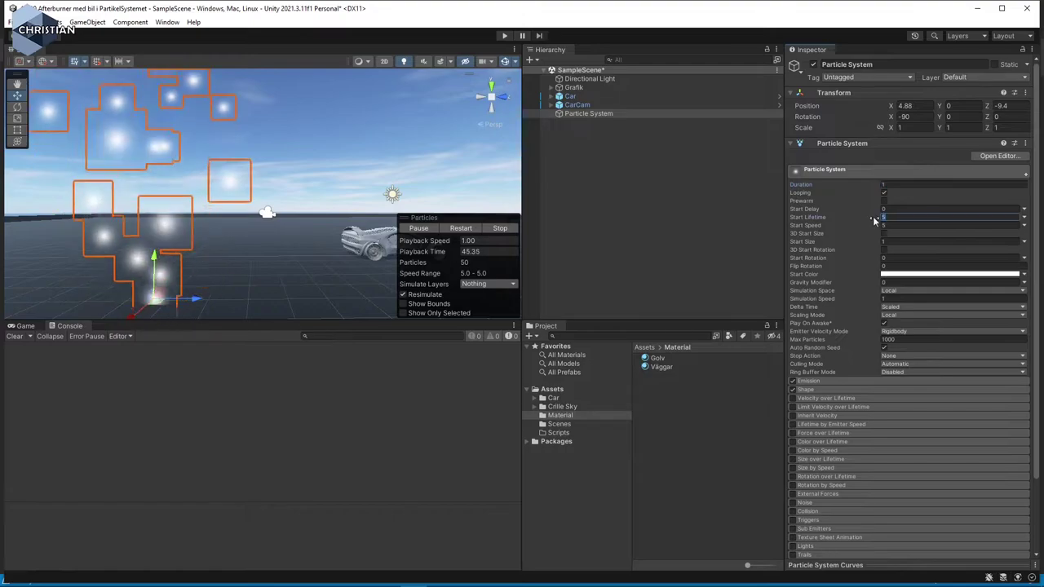
{"action": "type", "text": "0.3"}
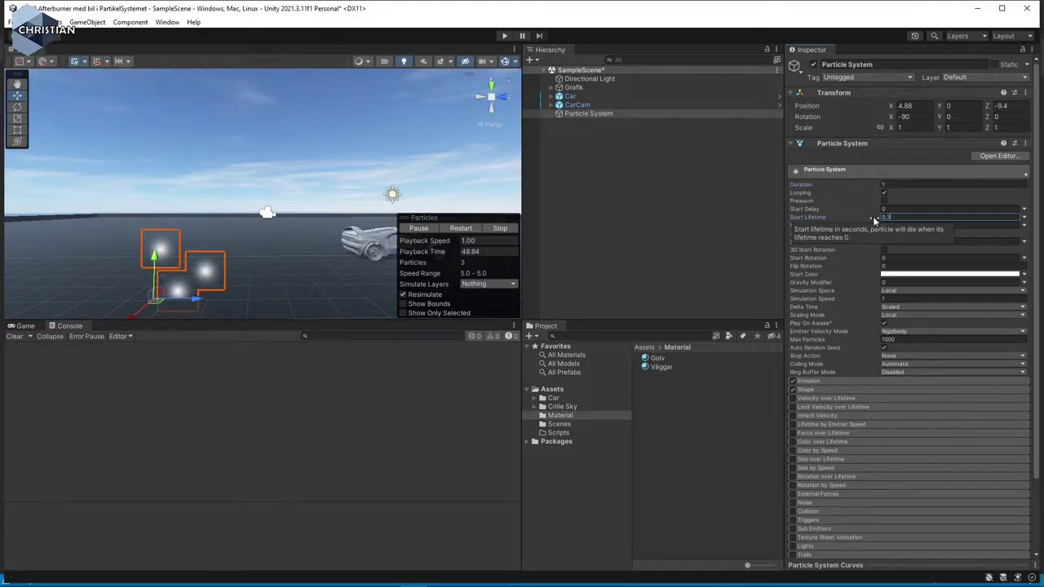
{"action": "key", "text": "Tab"}
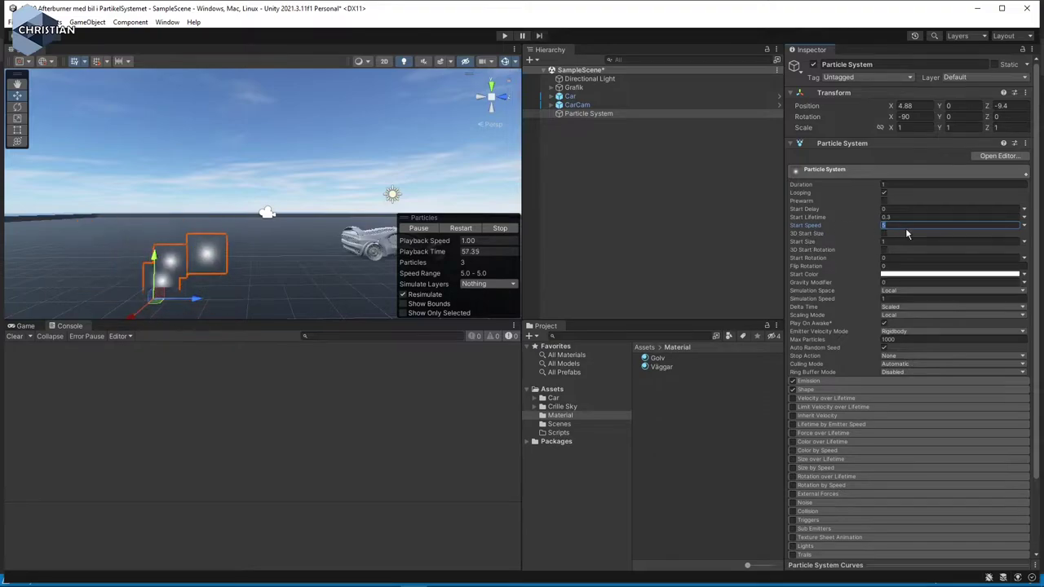
{"action": "type", "text": "30"}
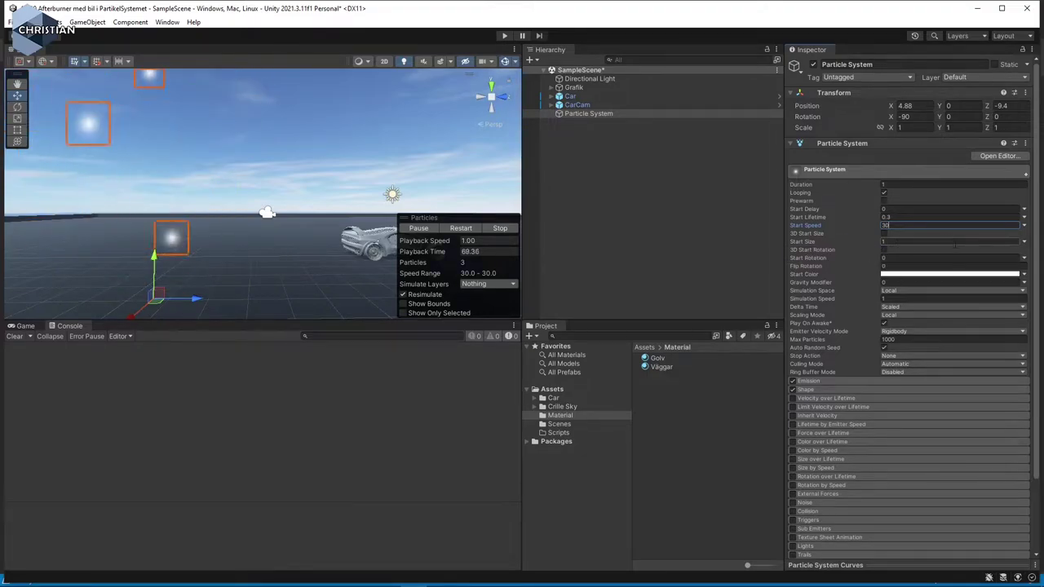
Make the particles' Start Size random between two constants, with values 1.5 and 2
{"action": "left_click", "coordinate": [1025, 242]}
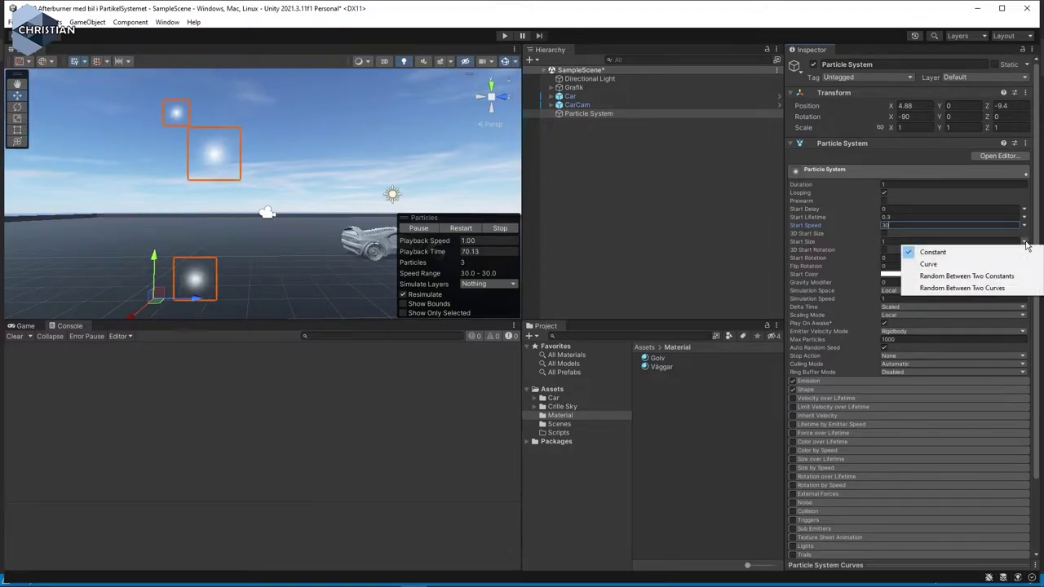
{"action": "left_click", "coordinate": [982, 278]}
{"action": "left_click", "coordinate": [895, 242]}
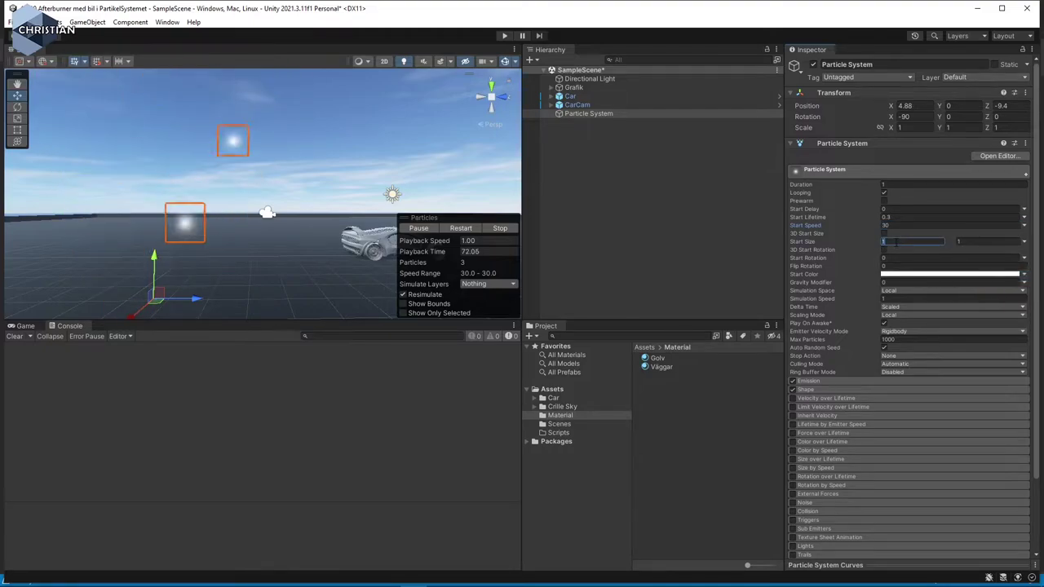
{"action": "type", "text": "1.5"}
{"action": "key", "text": "Tab"}
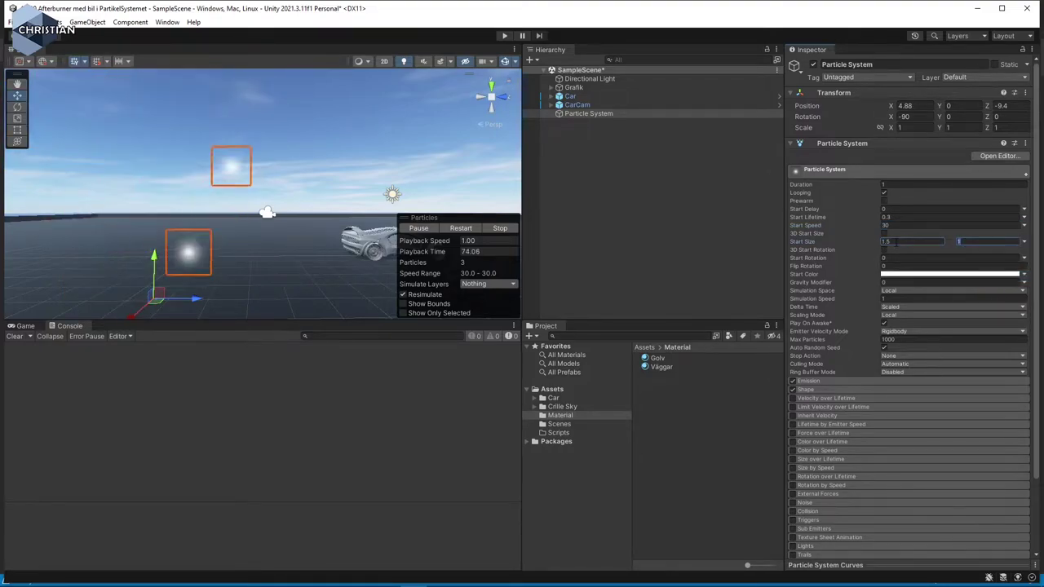
{"action": "type", "text": "2"}
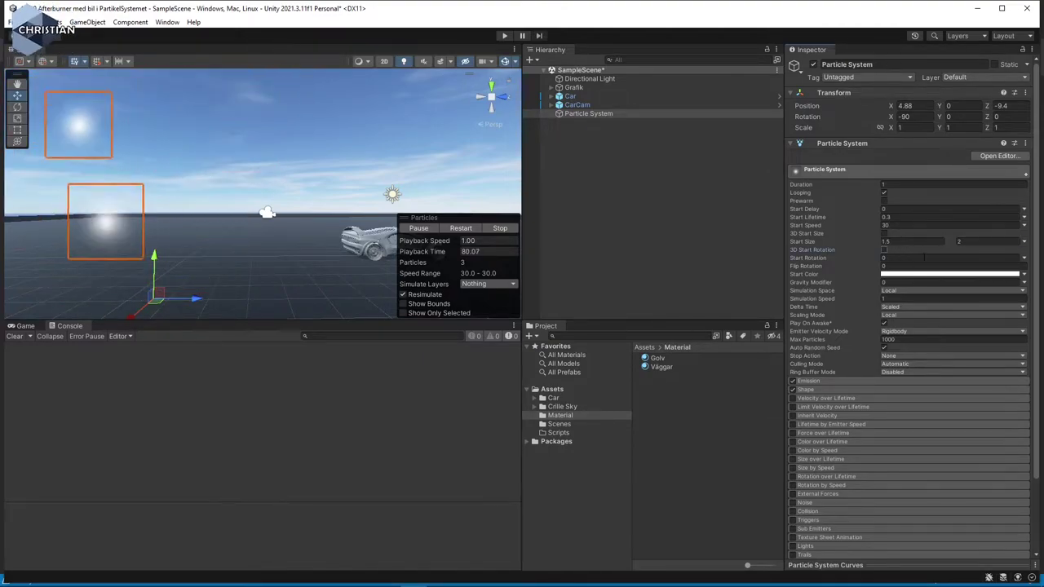
Change the particle system's Culling Mode to Pause and Catch-up
{"action": "scroll", "coordinate": [858, 309], "scroll_direction": "down", "scroll_amount": 3}
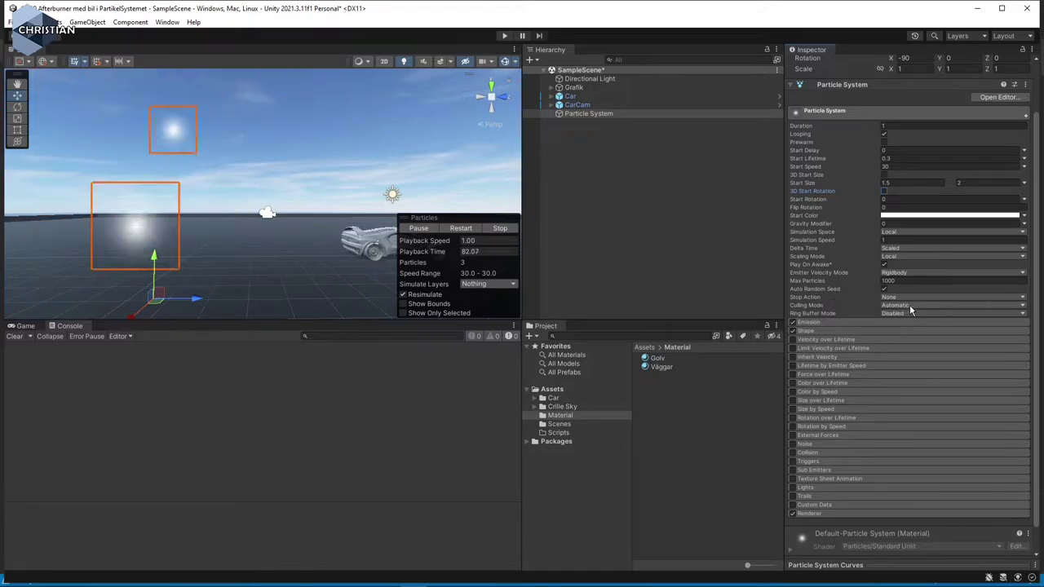
{"action": "left_click", "coordinate": [910, 306]}
{"action": "left_click", "coordinate": [950, 328]}
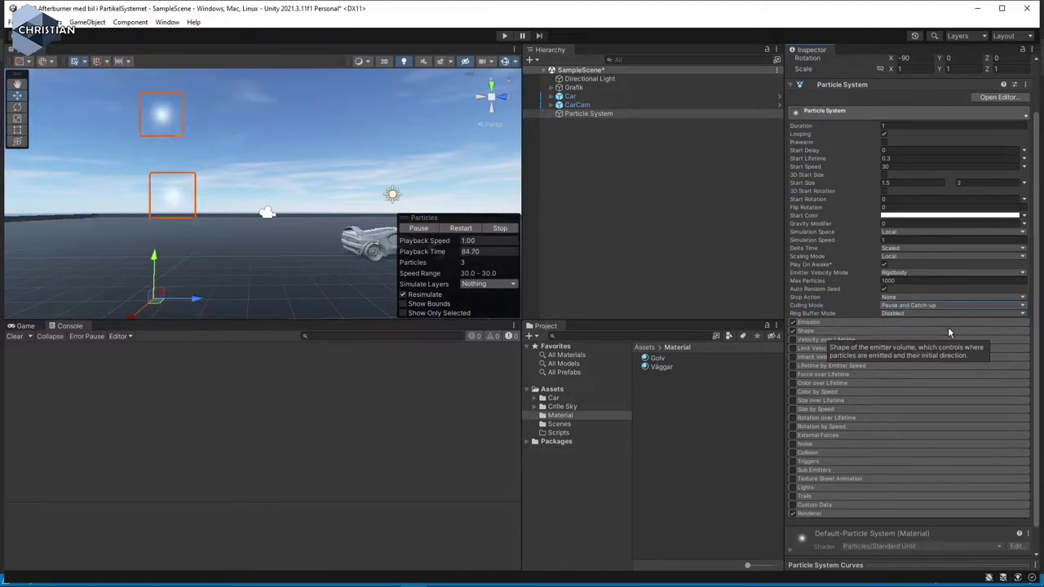
Set the Emission module's Rate over Time to 80
{"action": "left_click", "coordinate": [832, 323]}
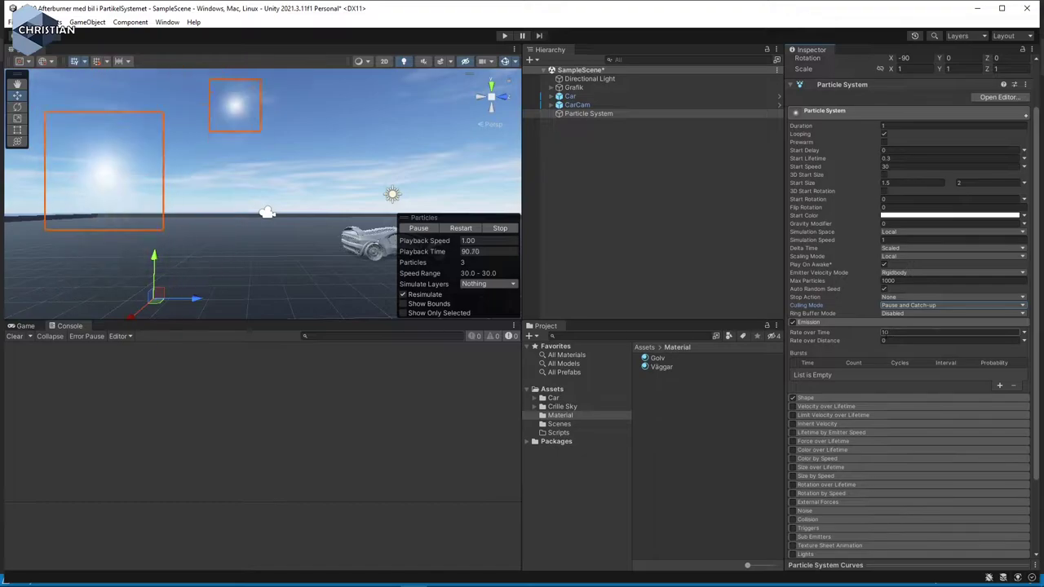
{"action": "left_click", "coordinate": [886, 332]}
{"action": "type", "text": "80"}
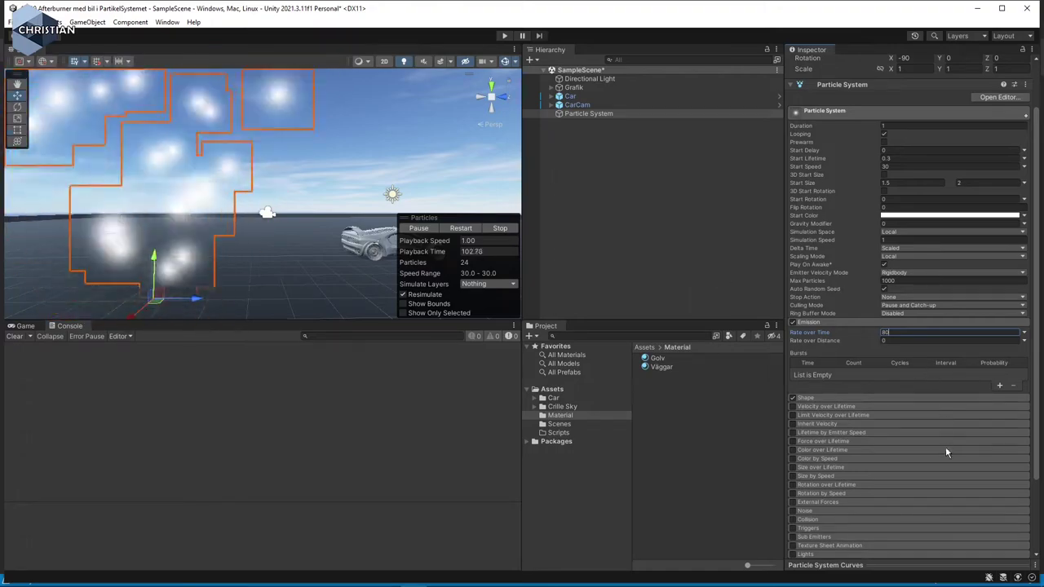
Enable Color over Lifetime and open its colour gradient for editing, clear of the particle settings
{"action": "left_click", "coordinate": [833, 450]}
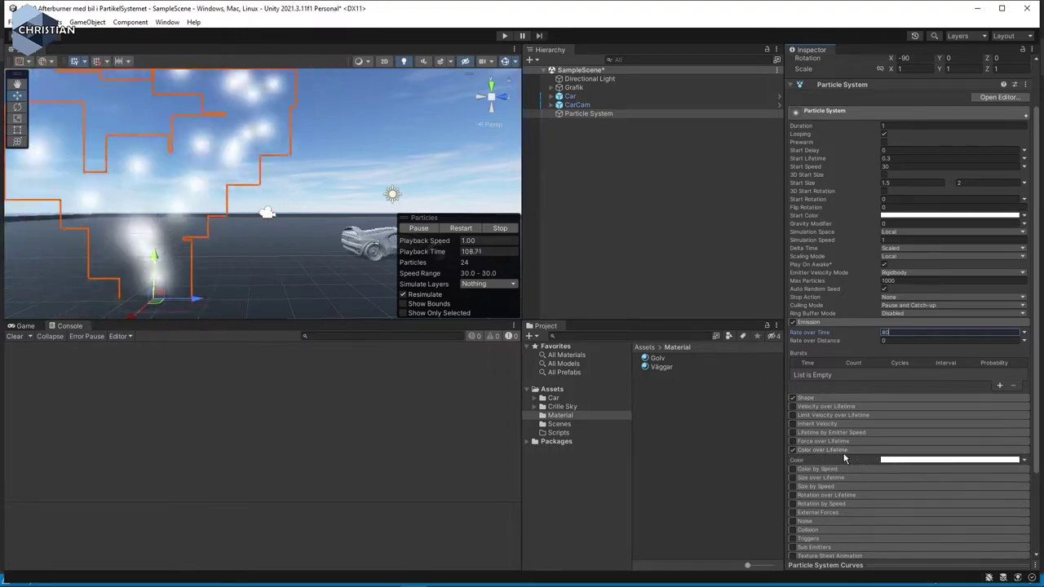
{"action": "left_click", "coordinate": [926, 461]}
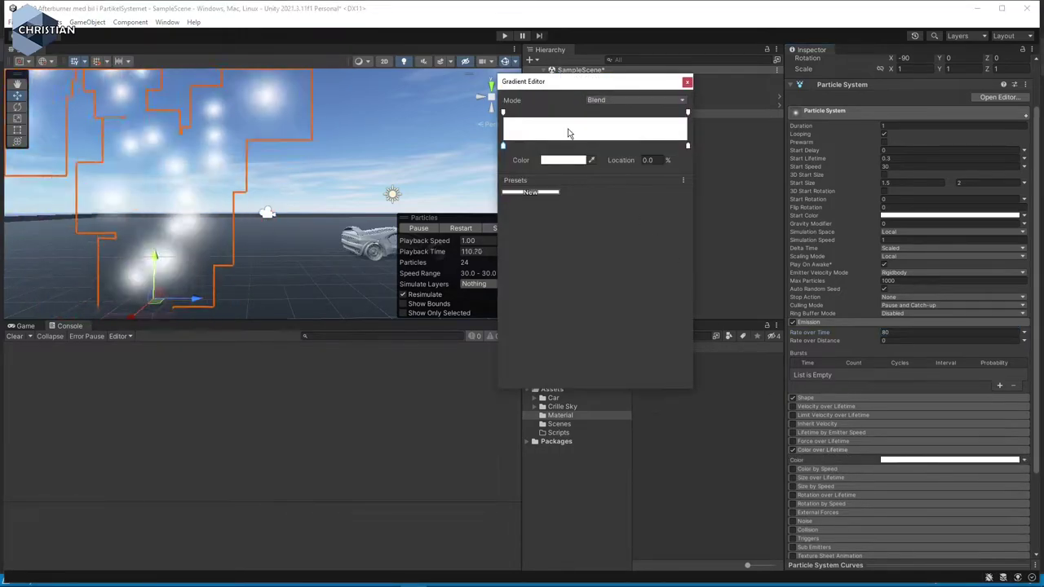
{"action": "left_click_drag", "start_coordinate": [576, 88], "coordinate": [752, 120]}
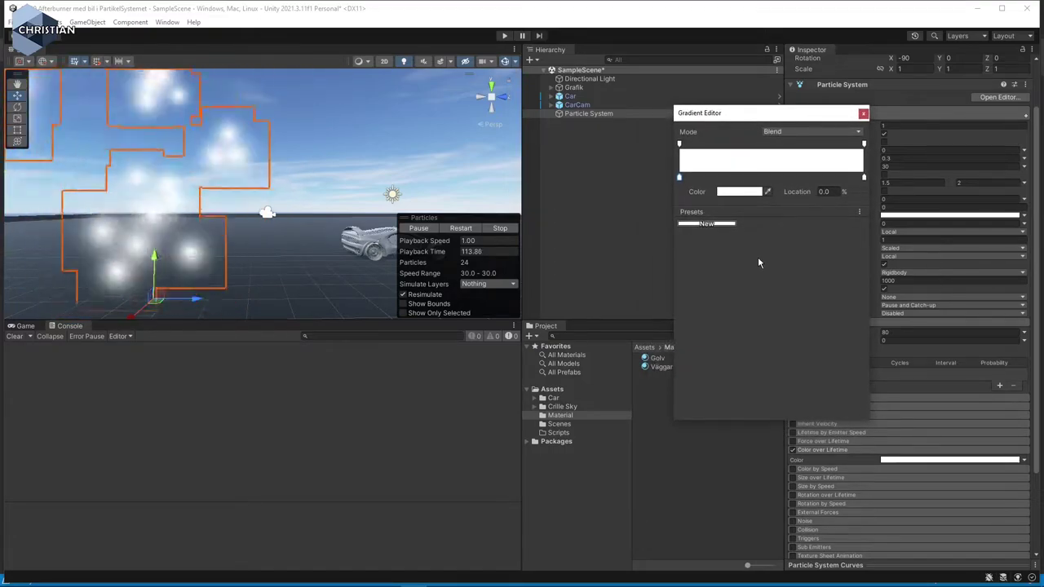
{"action": "left_click_drag", "start_coordinate": [776, 115], "coordinate": [686, 229]}
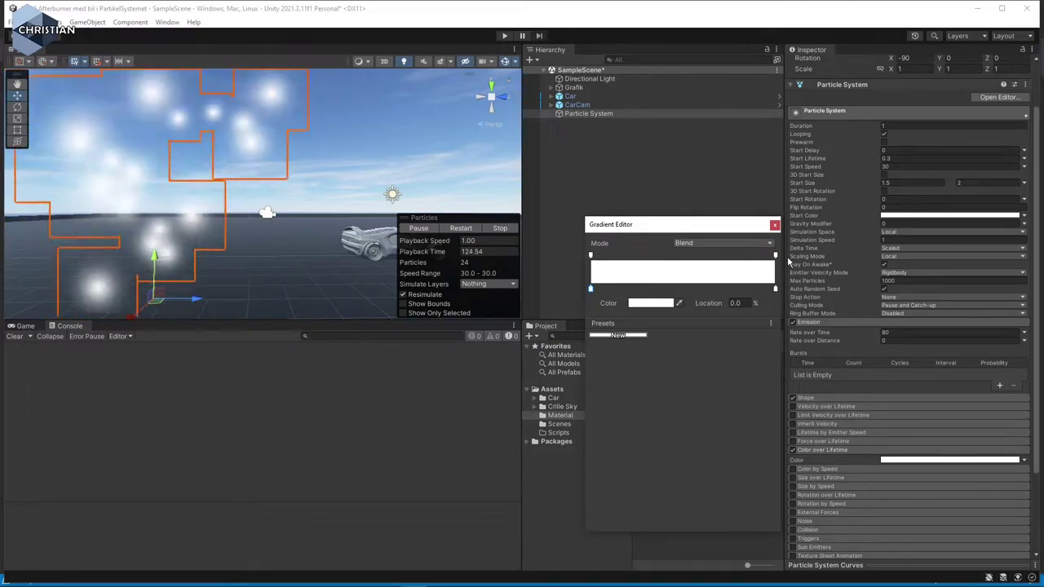
Add a yellow colour key (F5F833) near the start of the gradient, at about 4.4%
{"action": "double_click", "coordinate": [598, 290]}
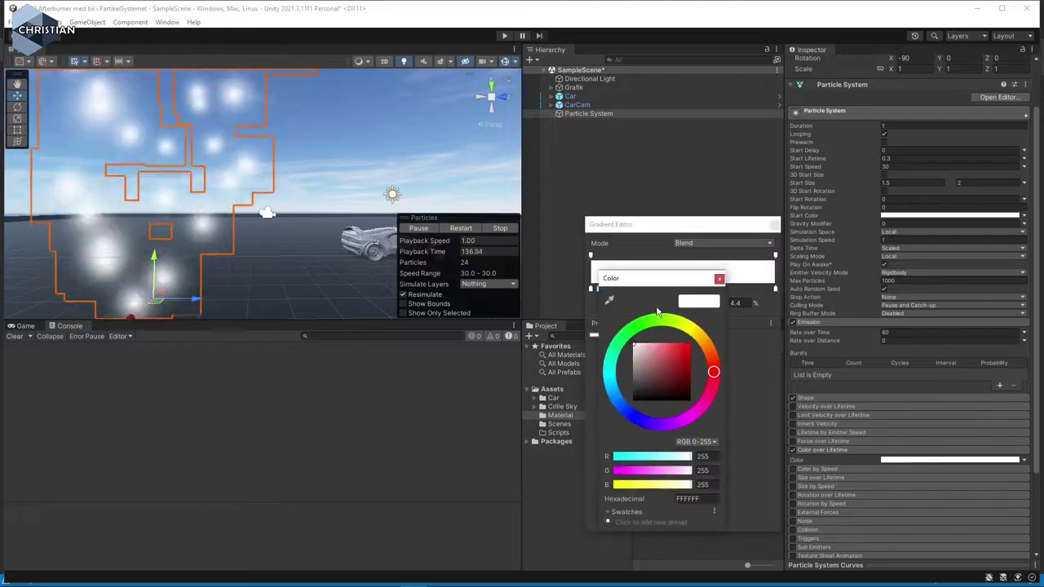
{"action": "left_click_drag", "start_coordinate": [718, 361], "coordinate": [692, 343]}
{"action": "left_click", "coordinate": [687, 359]}
{"action": "left_click", "coordinate": [720, 280]}
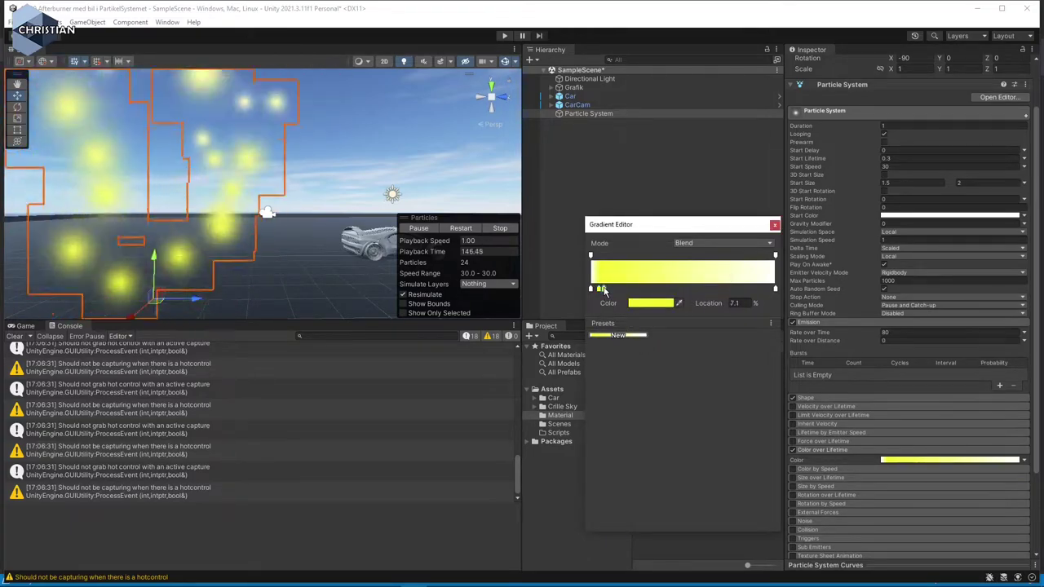
Give the gradient an orange colour key just after the yellow one, at about 7.1%
{"action": "left_click", "coordinate": [637, 302]}
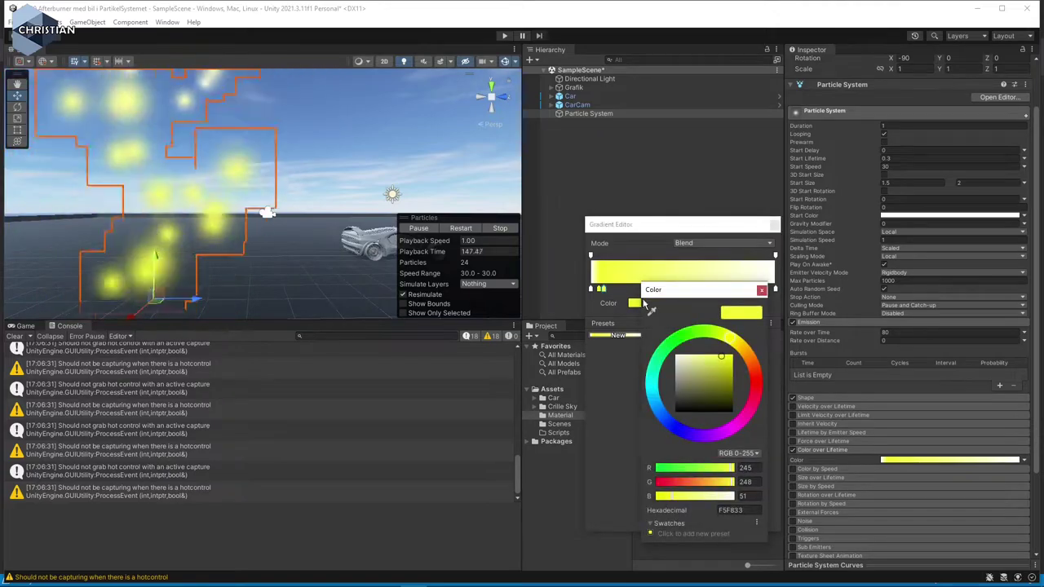
{"action": "left_click", "coordinate": [751, 360]}
{"action": "left_click", "coordinate": [730, 376]}
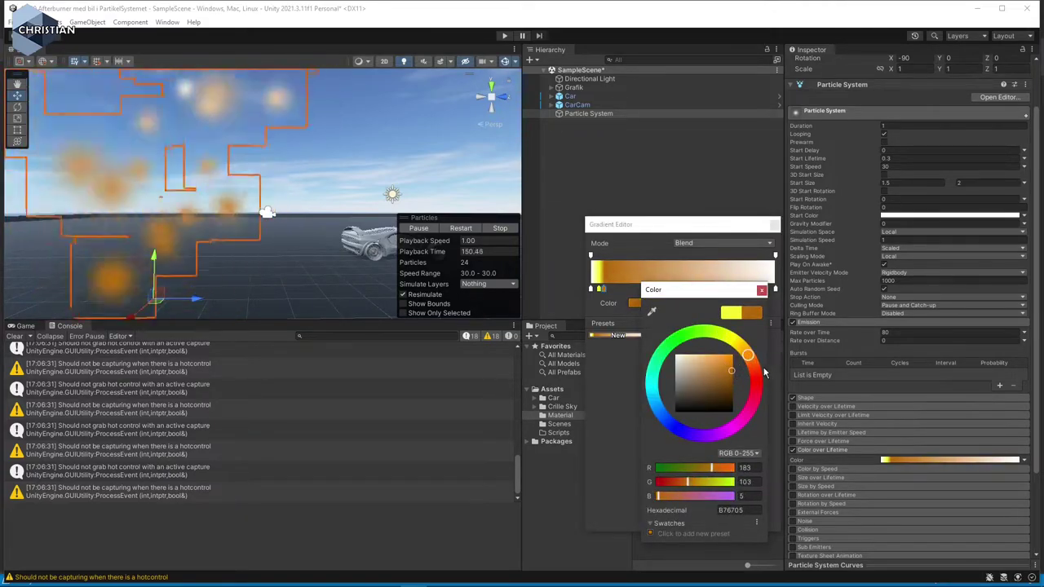
{"action": "mouse_move", "coordinate": [751, 375]}
{"action": "left_mouse_down"}
{"action": "mouse_move", "coordinate": [752, 363]}
{"action": "mouse_move", "coordinate": [724, 358]}
{"action": "left_mouse_up"}
{"action": "left_click", "coordinate": [761, 291]}
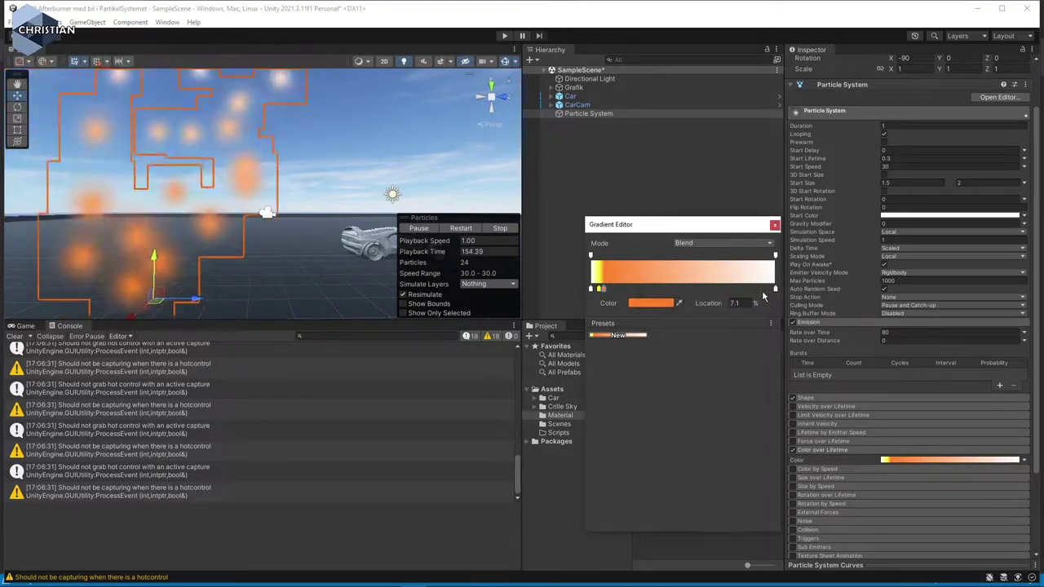
Add a magenta colour key (EA3DD5) past the middle of the gradient, at about 59.4%
{"action": "left_click", "coordinate": [701, 287]}
{"action": "left_click", "coordinate": [659, 304]}
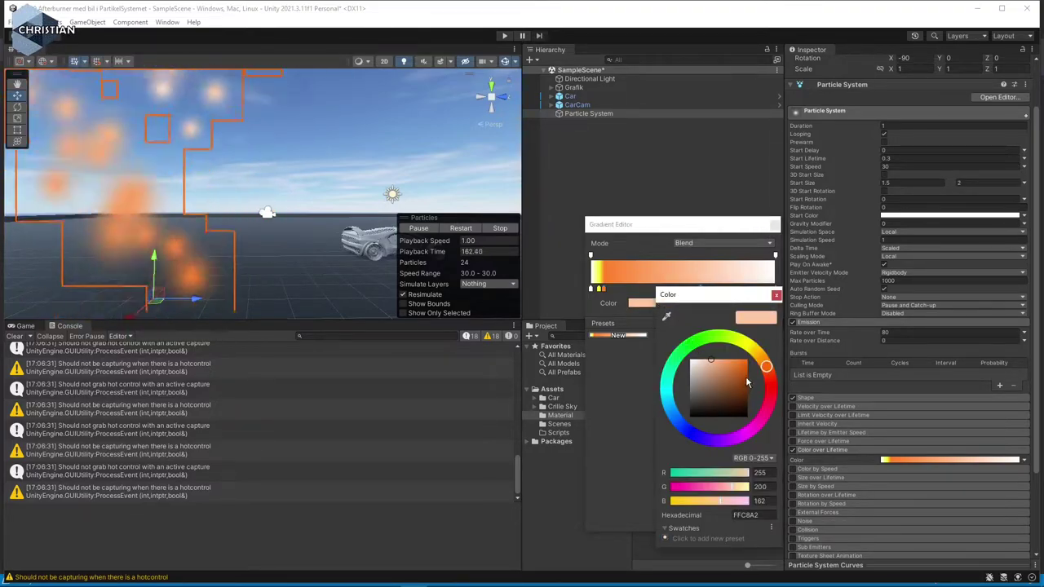
{"action": "left_click", "coordinate": [750, 434]}
{"action": "left_click", "coordinate": [734, 370]}
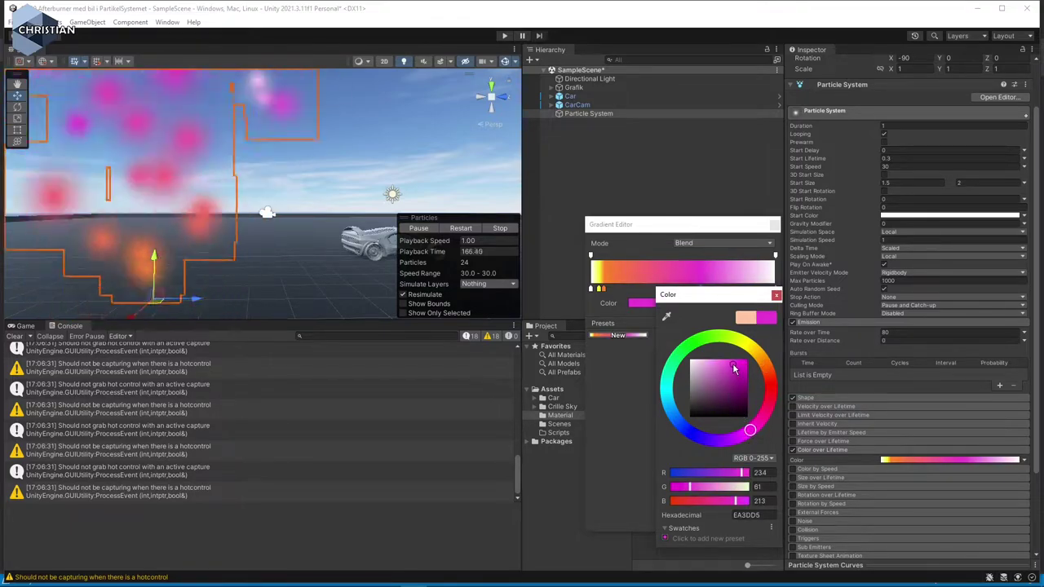
{"action": "left_click", "coordinate": [776, 295]}
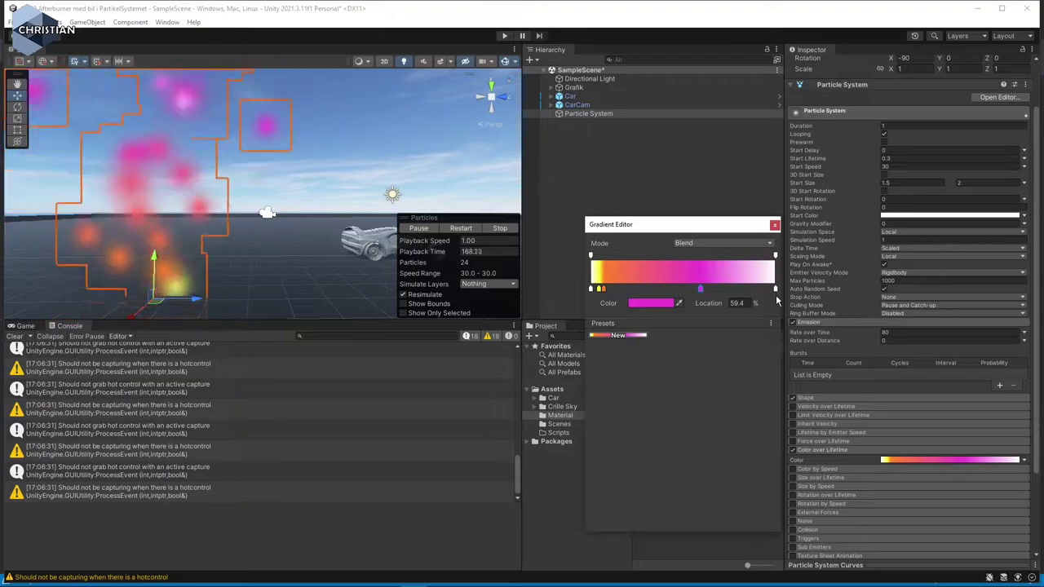
Change the colour key at the end of the gradient to cyan (RGB 76, 242, 248)
{"action": "left_click", "coordinate": [776, 290]}
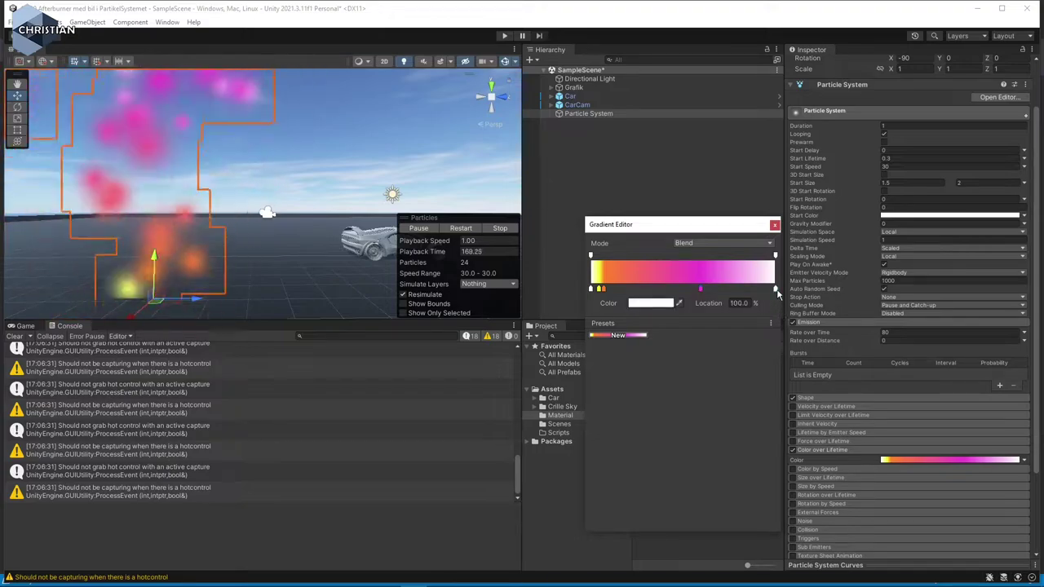
{"action": "left_click", "coordinate": [651, 302]}
{"action": "left_click", "coordinate": [663, 400]}
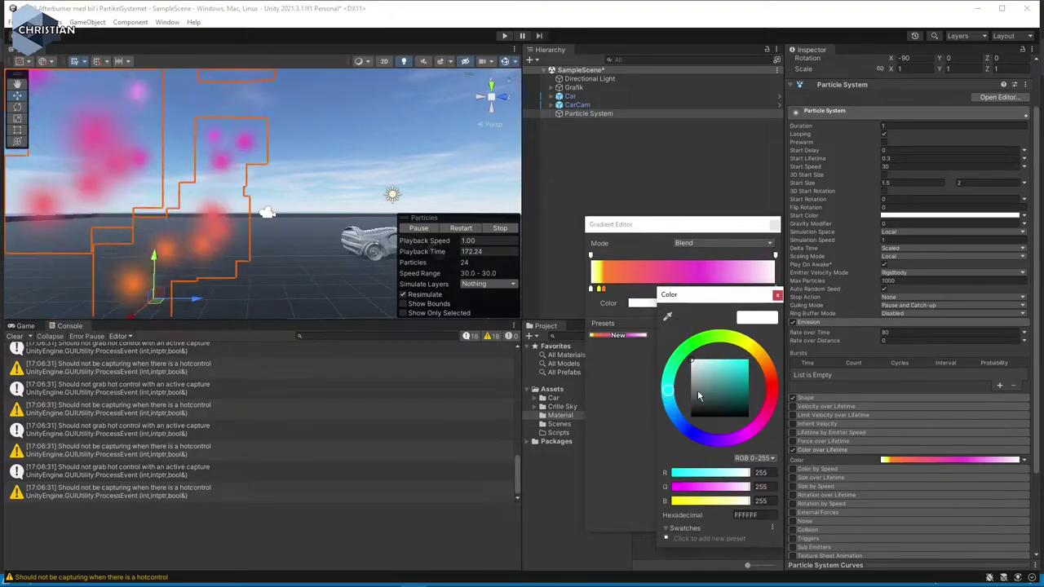
{"action": "left_click", "coordinate": [736, 364]}
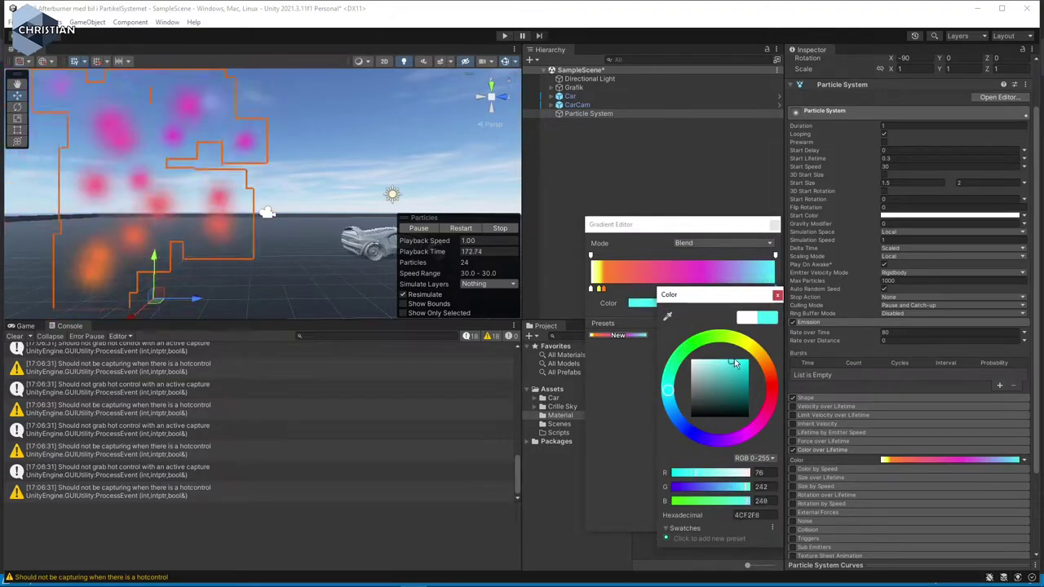
{"action": "left_click", "coordinate": [778, 295]}
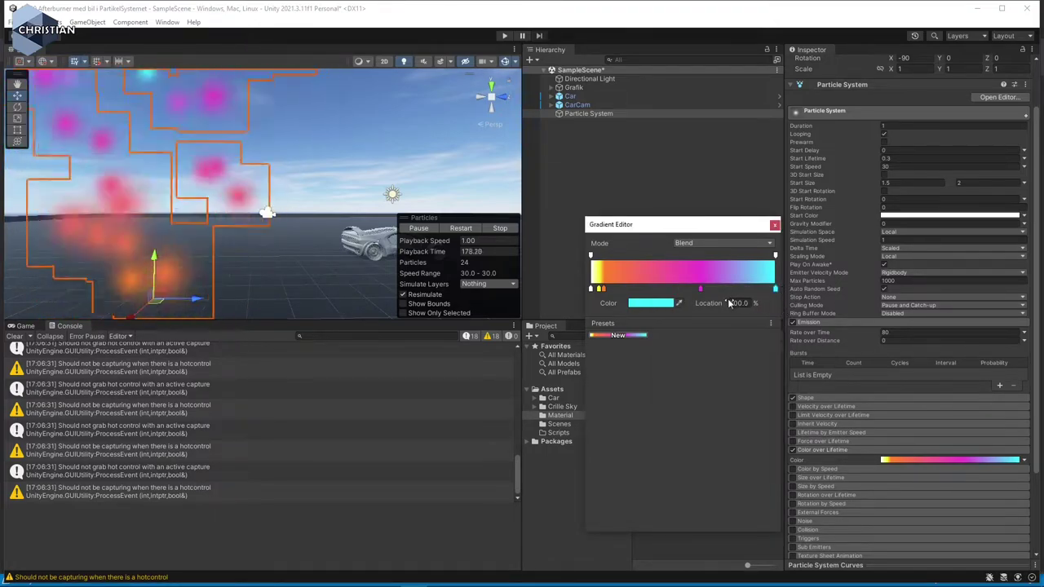
Set the gradient's starting alpha key to 0 and add an alpha key of 30 at about 27.4%
{"action": "left_click", "coordinate": [592, 256]}
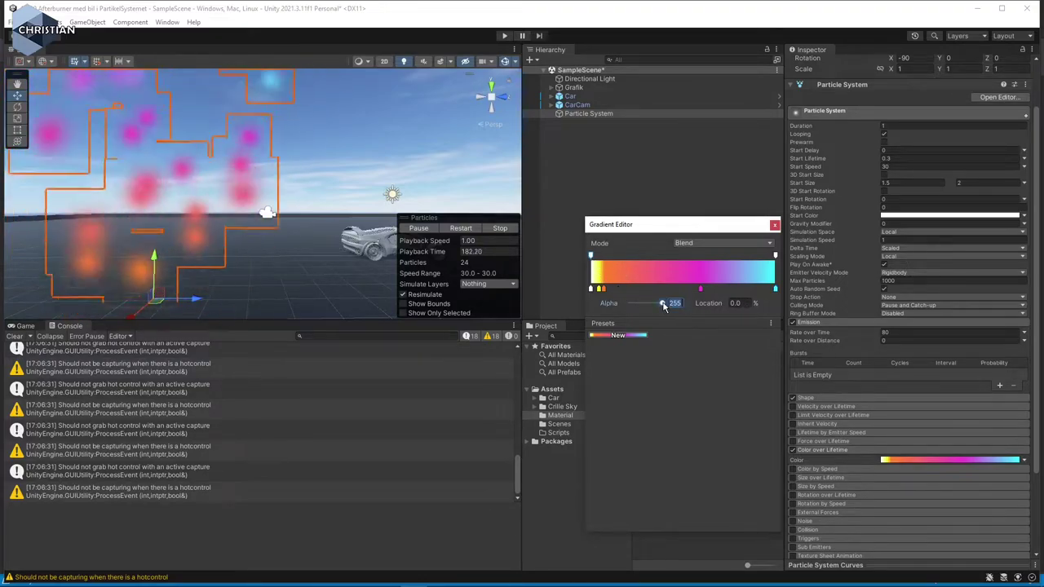
{"action": "left_click_drag", "start_coordinate": [663, 303], "coordinate": [589, 303]}
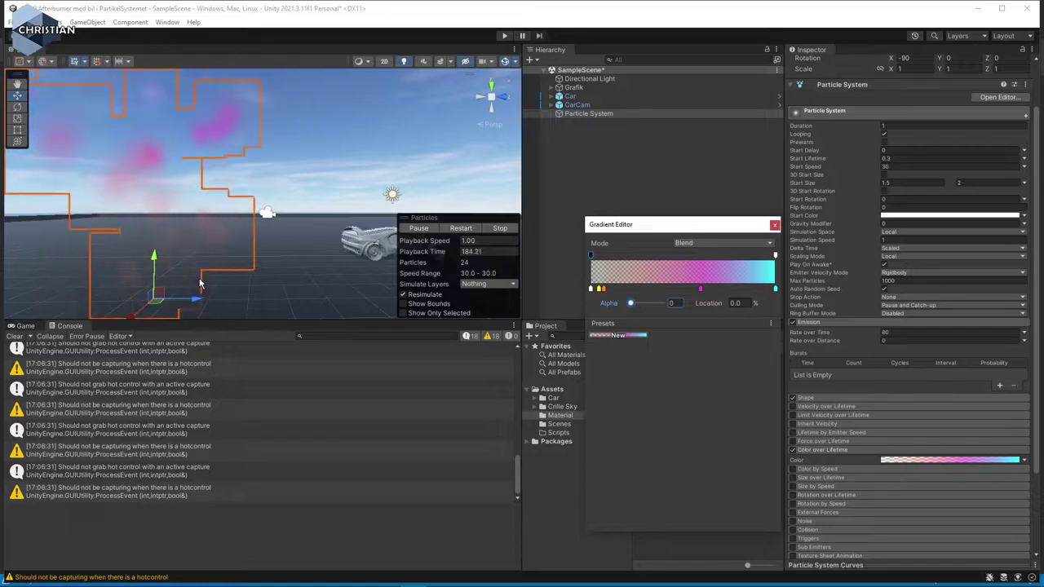
{"action": "left_click", "coordinate": [624, 257]}
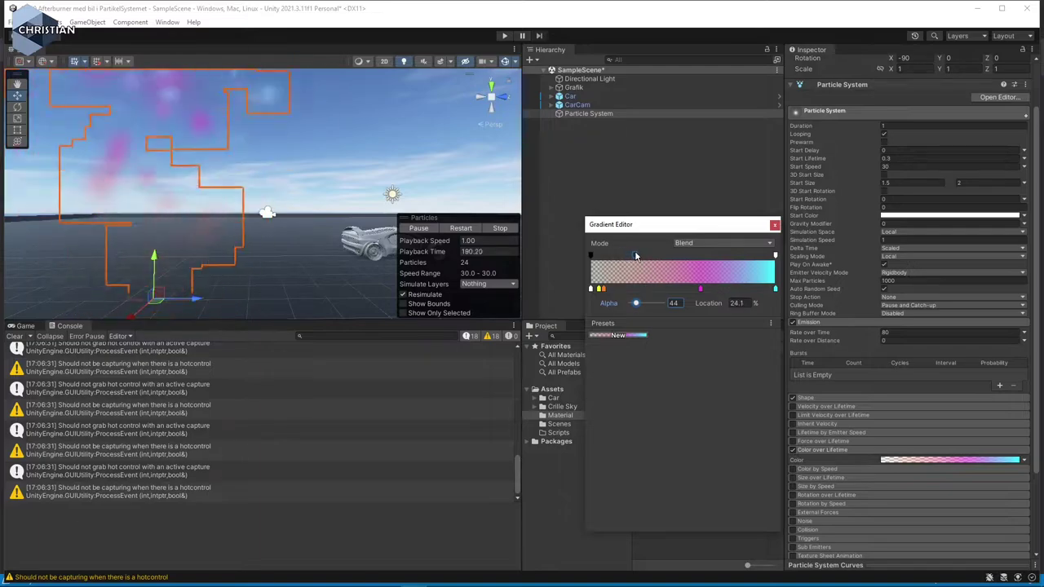
{"action": "left_click_drag", "start_coordinate": [636, 256], "coordinate": [641, 256]}
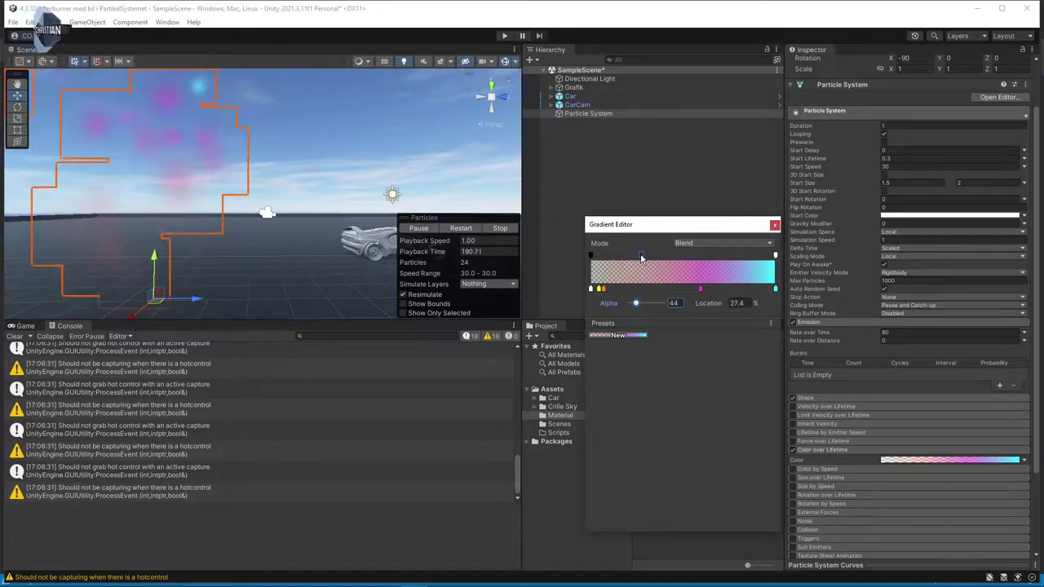
{"action": "left_click", "coordinate": [674, 304]}
{"action": "type", "text": "30"}
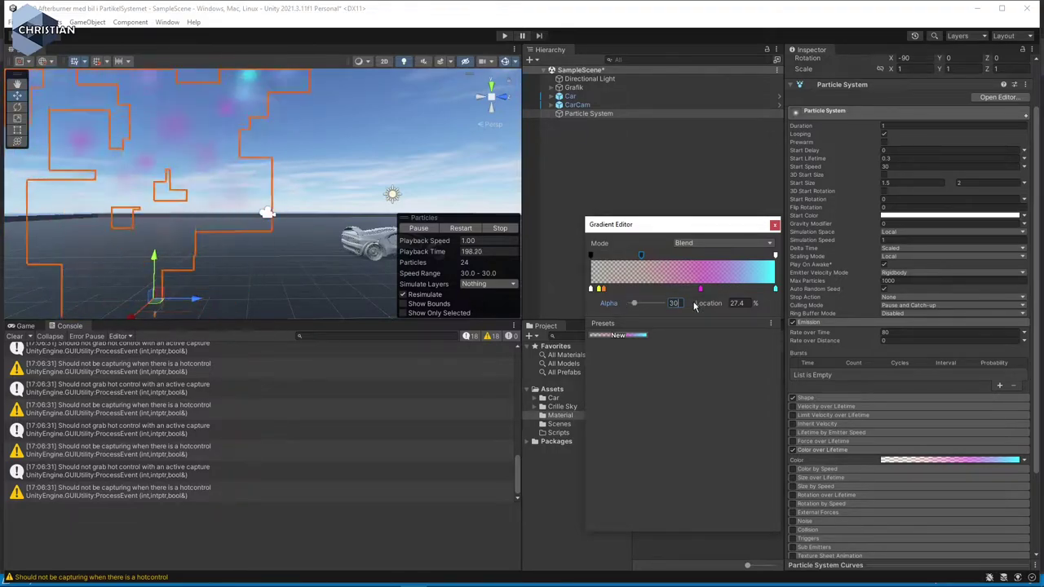
Set the alpha key at the end of the gradient to 0 and close the gradient editor
{"action": "left_click", "coordinate": [775, 256]}
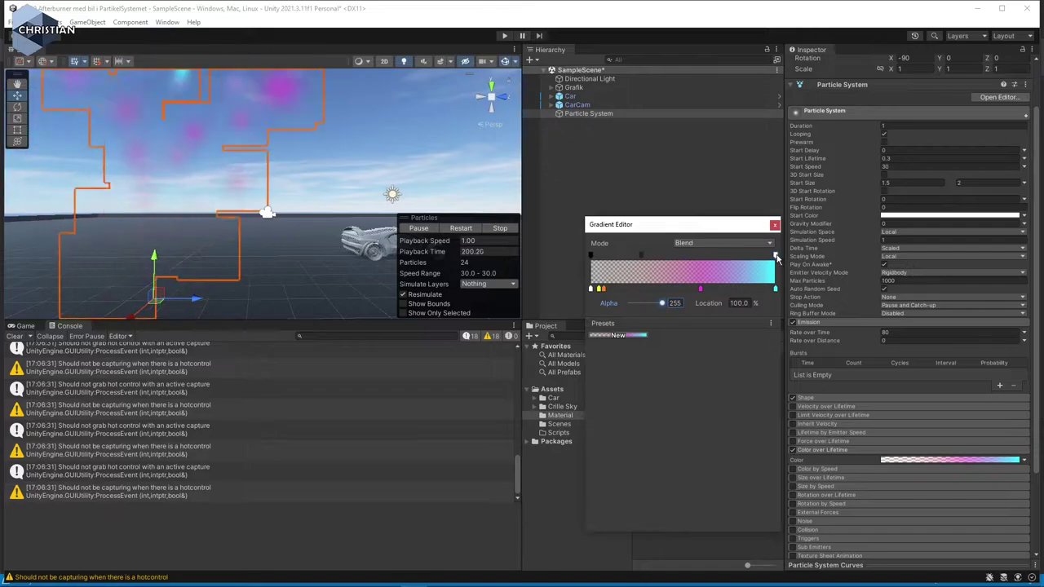
{"action": "left_click_drag", "start_coordinate": [664, 302], "coordinate": [567, 304]}
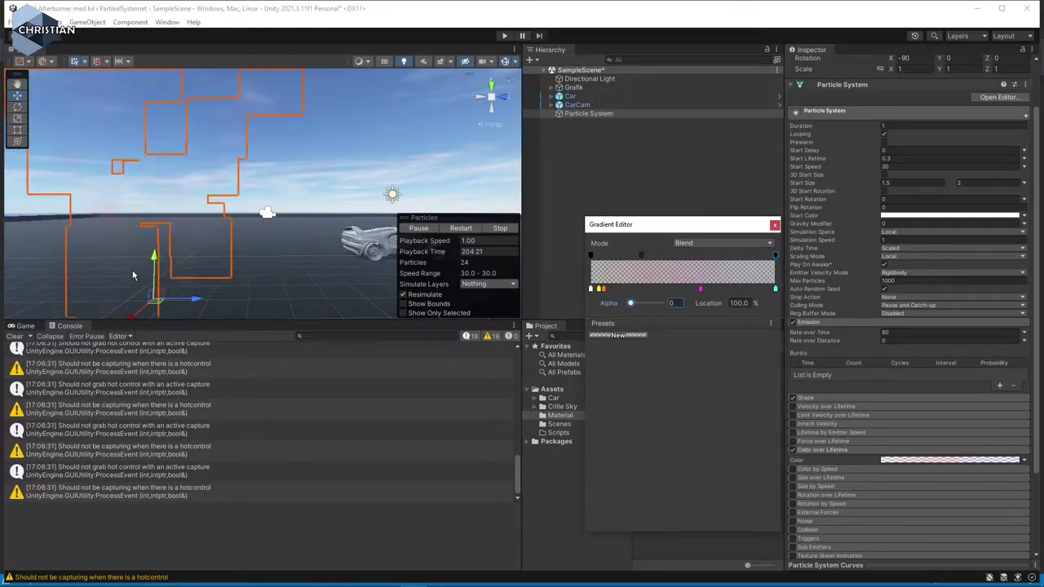
{"action": "left_click", "coordinate": [775, 224]}
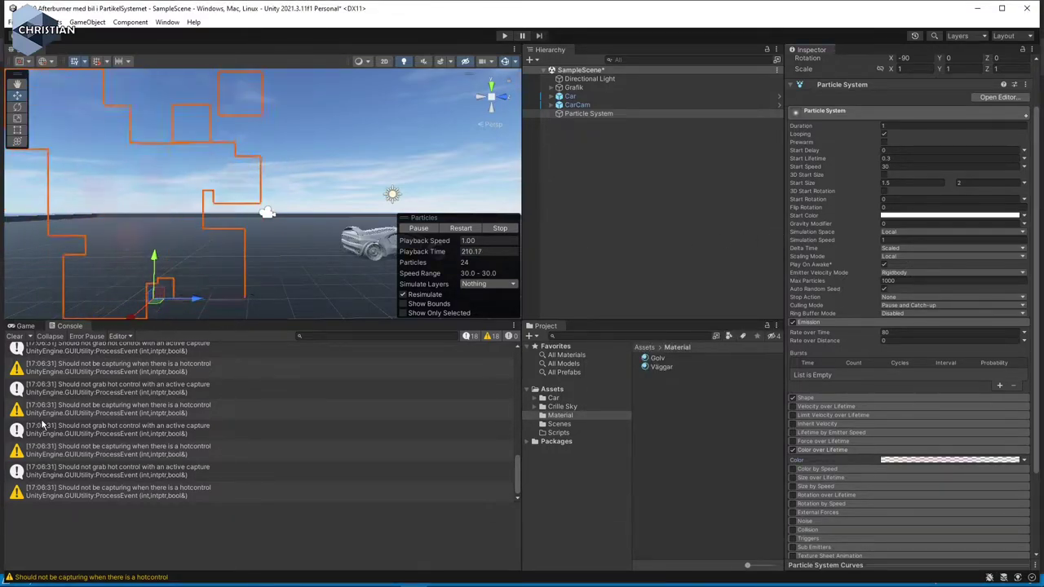
Enable Size over Lifetime and open its size curve in an enlarged curve editor
{"action": "scroll", "coordinate": [852, 488], "scroll_direction": "down", "scroll_amount": 4}
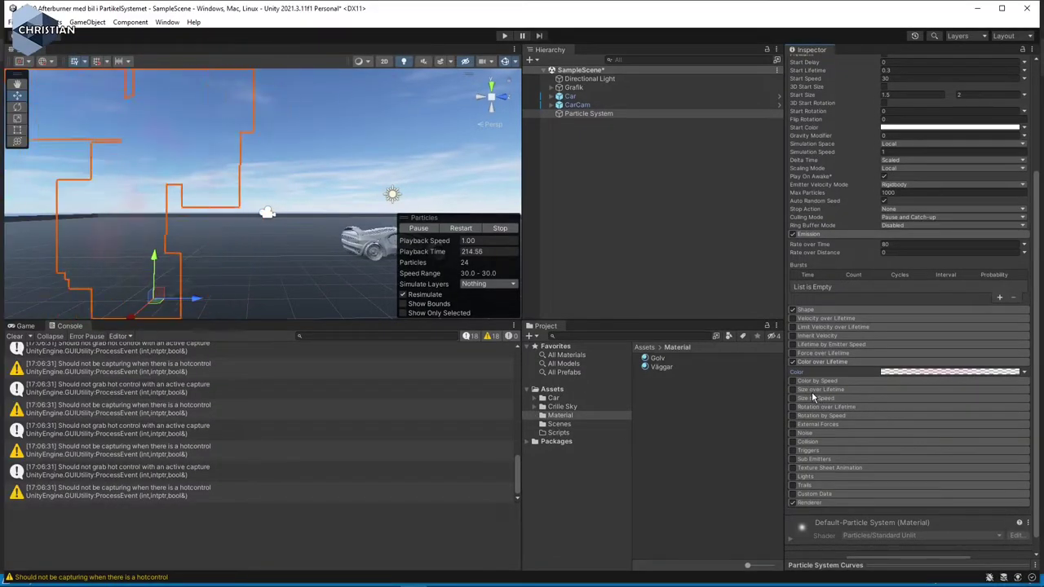
{"action": "left_click", "coordinate": [793, 391]}
{"action": "left_click", "coordinate": [824, 390]}
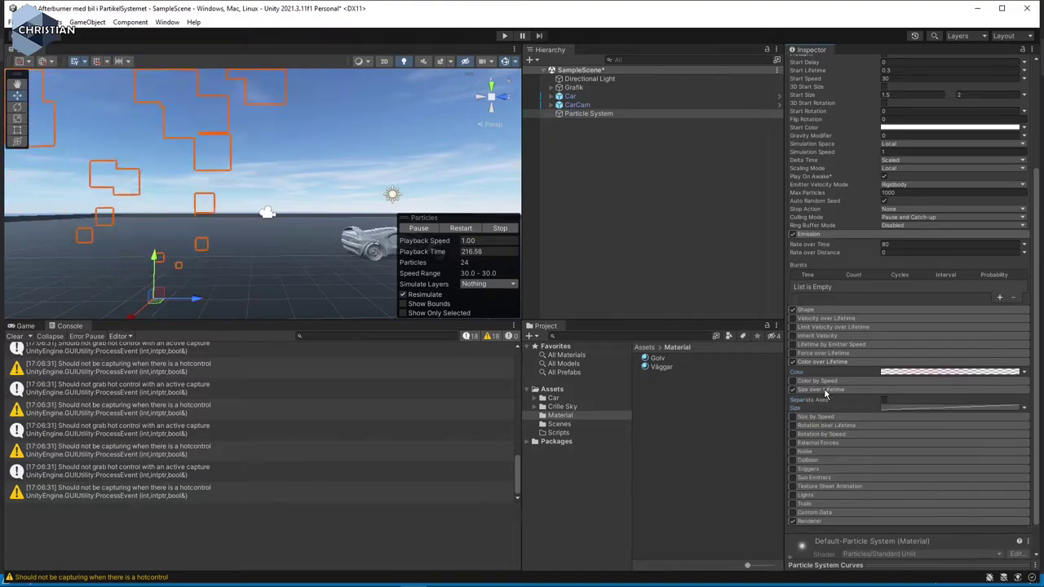
{"action": "left_click", "coordinate": [934, 408]}
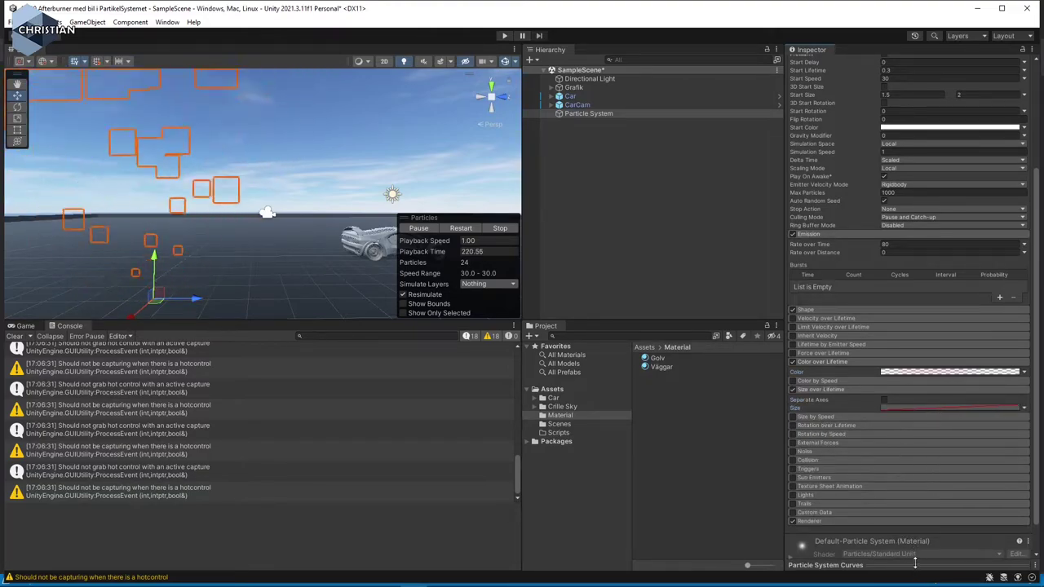
{"action": "left_click_drag", "start_coordinate": [915, 562], "coordinate": [915, 341]}
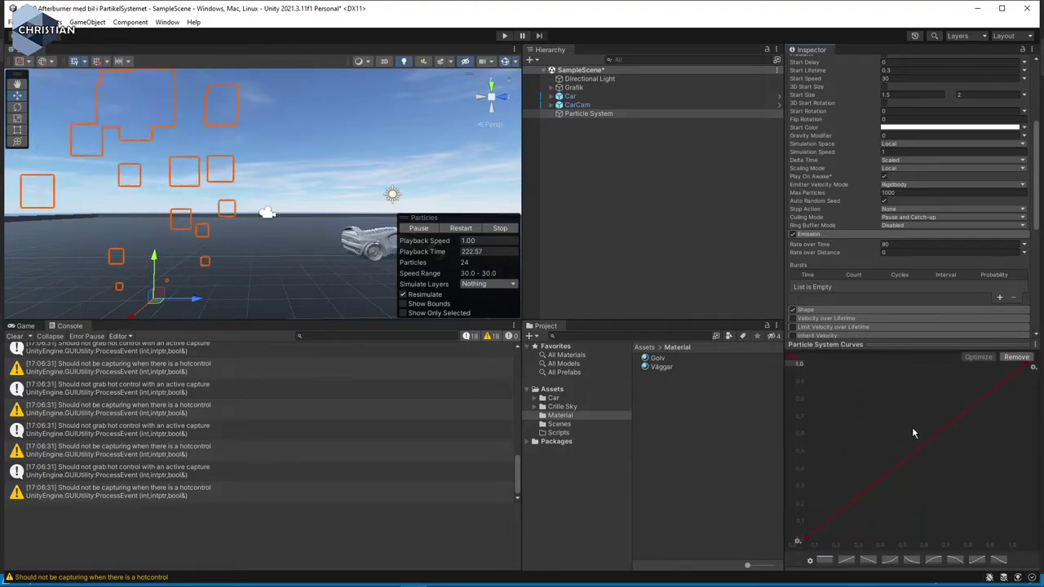
Give the size curve the steeply falling ease-out preset, starting at about 0.6 and ending at about 0.1, and collapse the curve editor
{"action": "scroll", "coordinate": [889, 242], "scroll_direction": "down", "scroll_amount": 5}
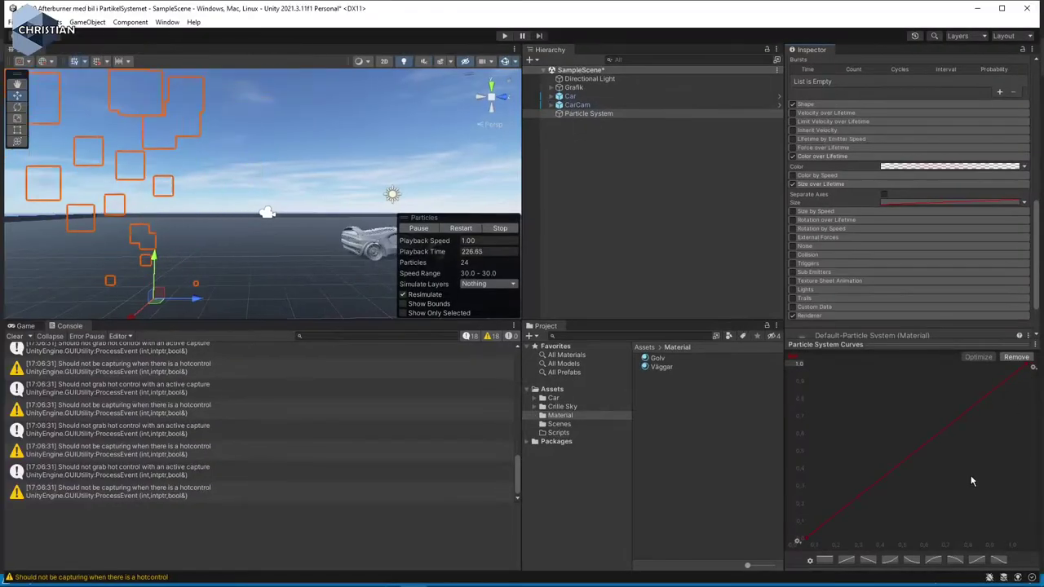
{"action": "left_click", "coordinate": [912, 562]}
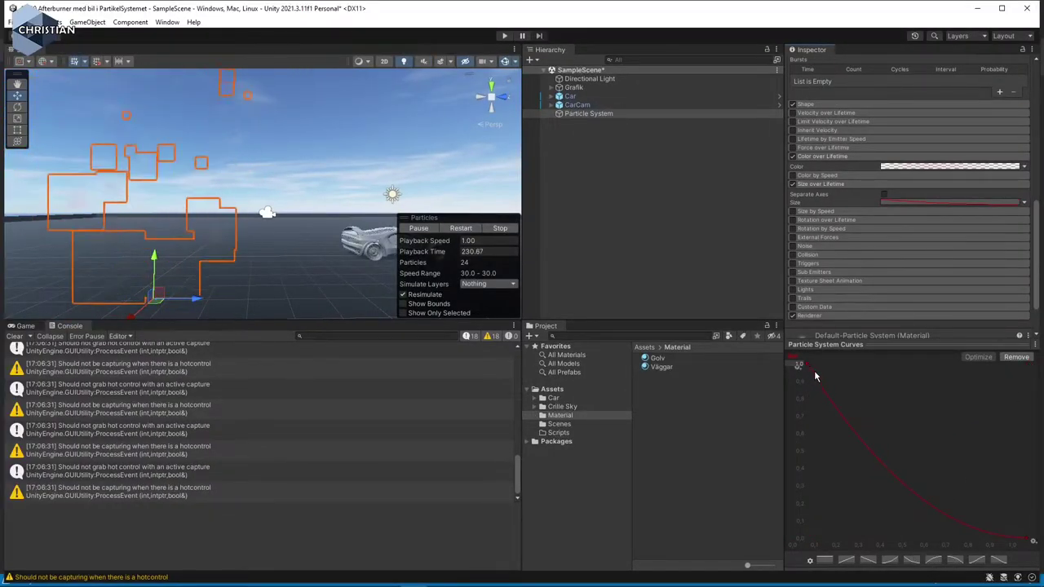
{"action": "left_click_drag", "start_coordinate": [798, 365], "coordinate": [805, 432]}
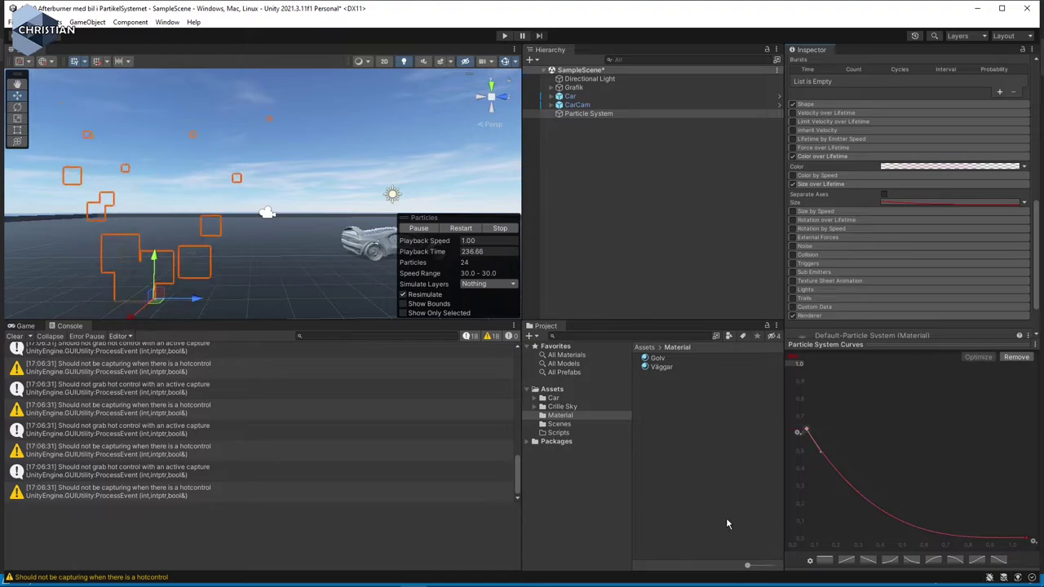
{"action": "mouse_move", "coordinate": [1030, 540]}
{"action": "left_mouse_down"}
{"action": "mouse_move", "coordinate": [1017, 521]}
{"action": "mouse_move", "coordinate": [1027, 522]}
{"action": "left_mouse_up"}
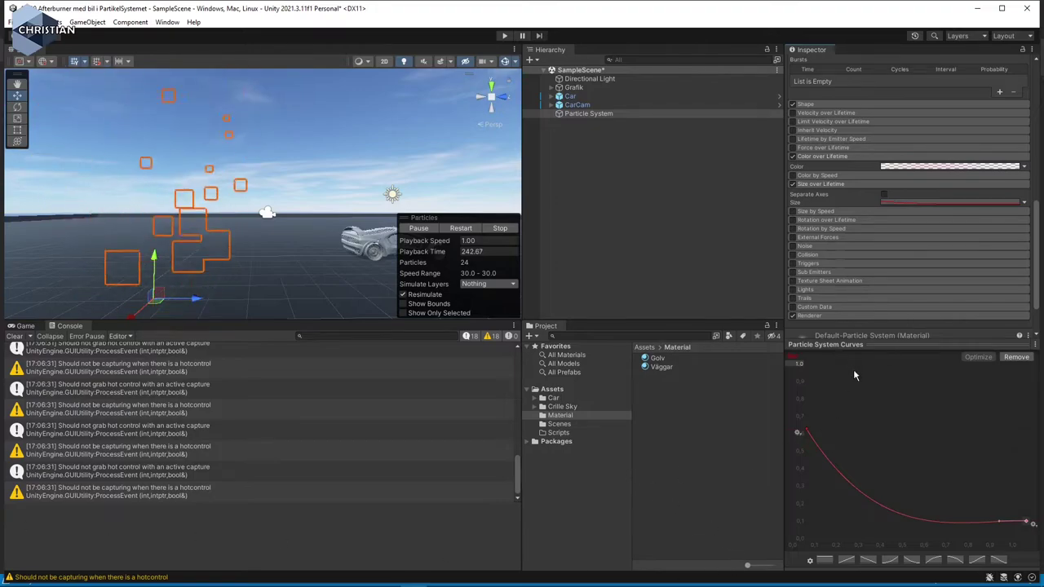
{"action": "left_click_drag", "start_coordinate": [879, 344], "coordinate": [922, 584]}
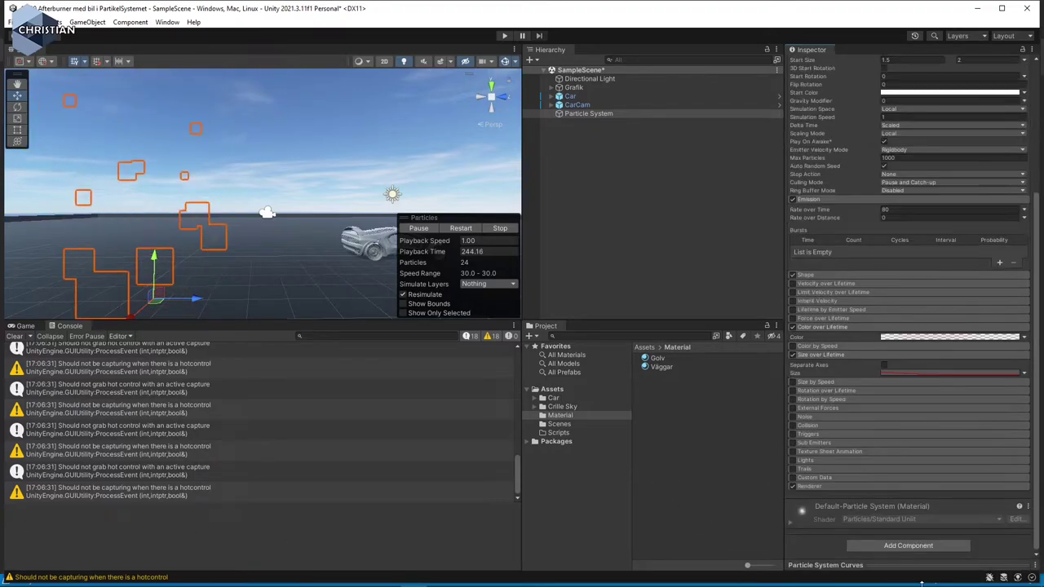
Expand the particle system's Renderer settings and create a new material named Smoke in the Material folder
{"action": "left_click", "coordinate": [821, 487]}
{"action": "scroll", "coordinate": [856, 461], "scroll_direction": "down", "scroll_amount": 5}
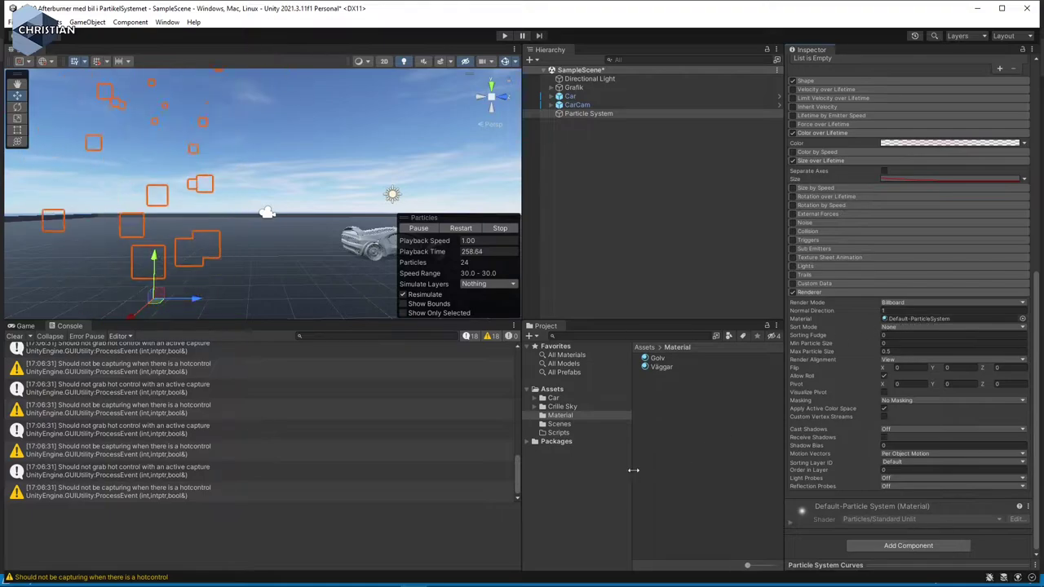
{"action": "right_click", "coordinate": [705, 408]}
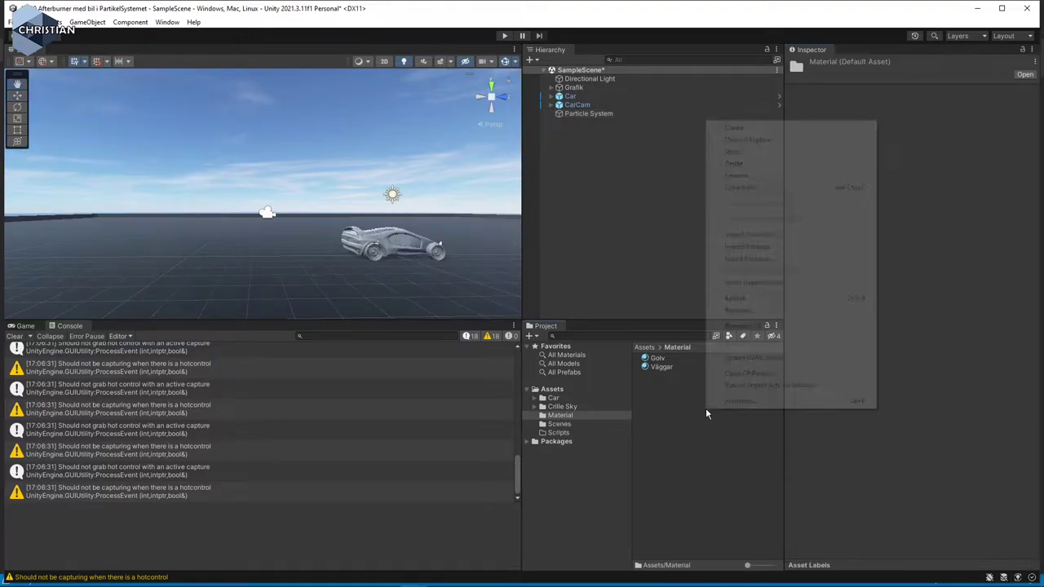
{"action": "mouse_move", "coordinate": [753, 130]}
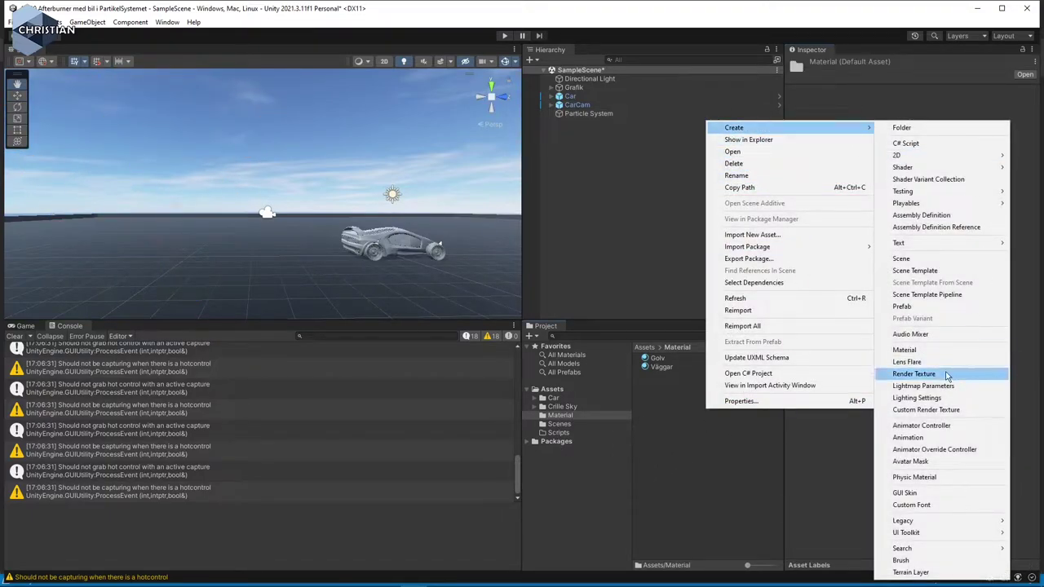
{"action": "left_click", "coordinate": [904, 350]}
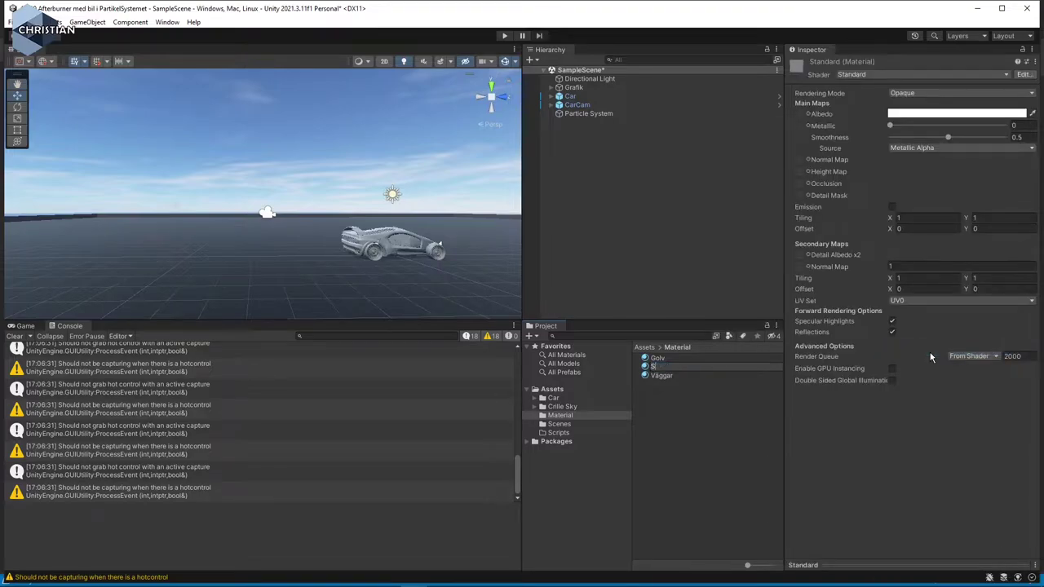
{"action": "key", "text": "Return"}
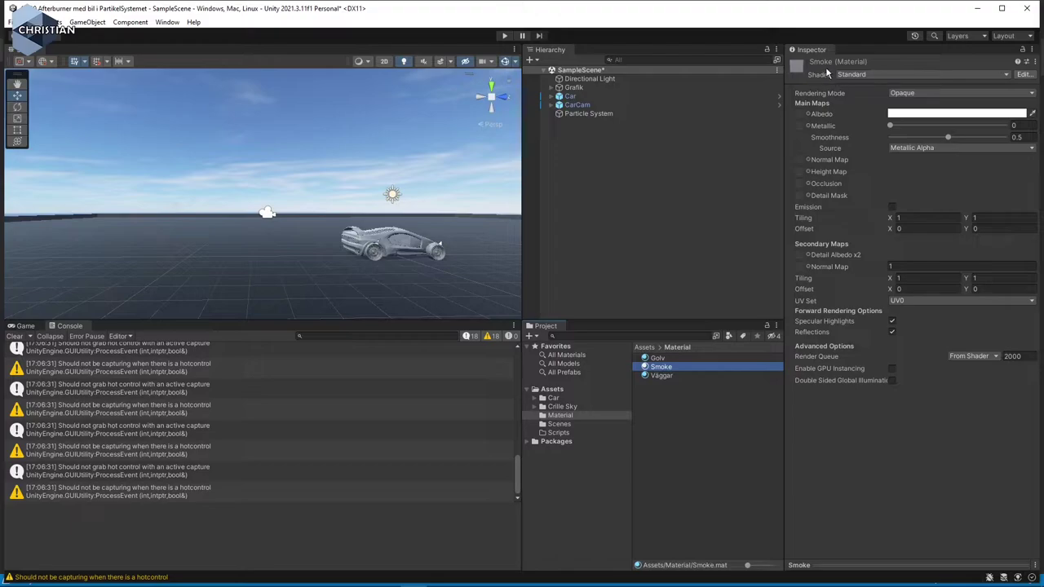
Set the Smoke material's shader to Mobile/Particles/Additive
{"action": "left_click", "coordinate": [882, 74]}
{"action": "left_click", "coordinate": [865, 107]}
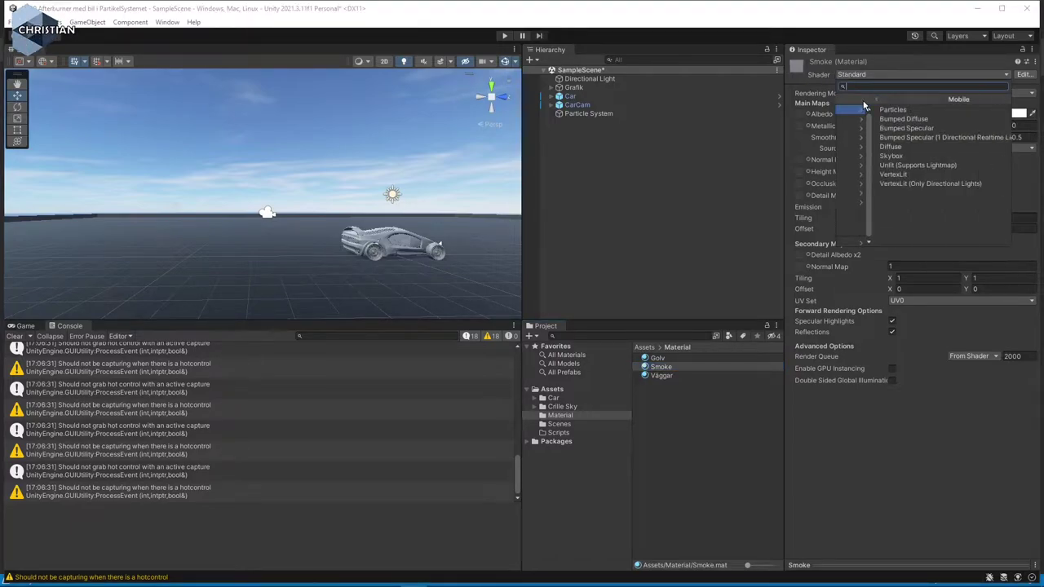
{"action": "left_click", "coordinate": [871, 110]}
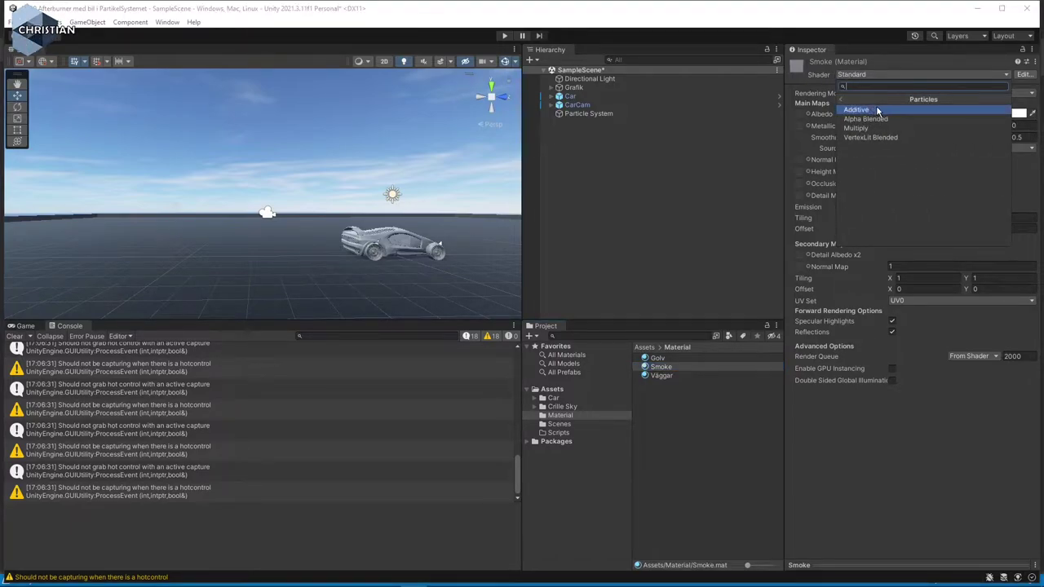
{"action": "left_click", "coordinate": [864, 109]}
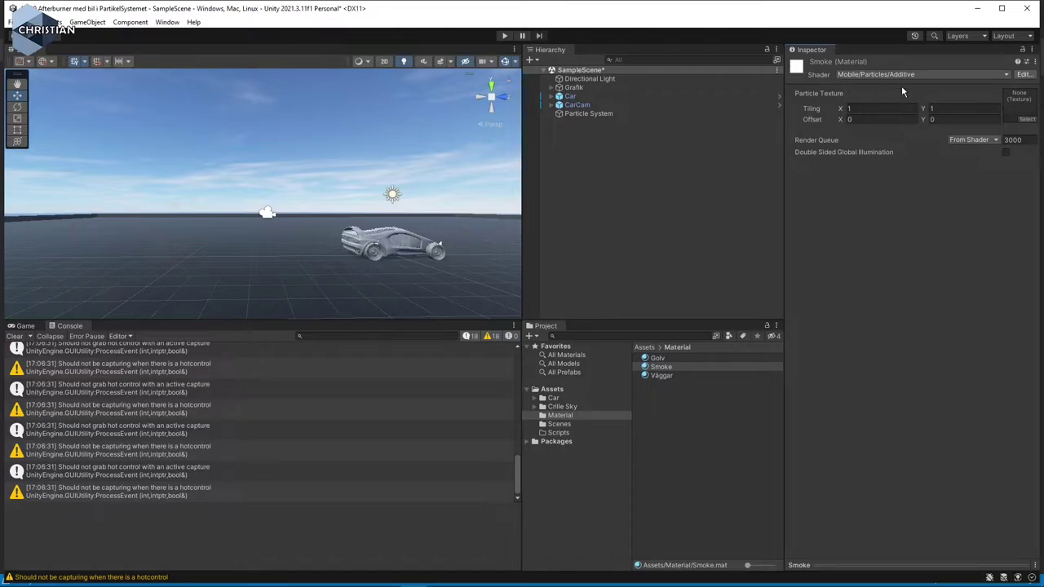
Search the textures for "default" and assign the default particle texture to the Smoke material
{"action": "left_click", "coordinate": [1027, 120]}
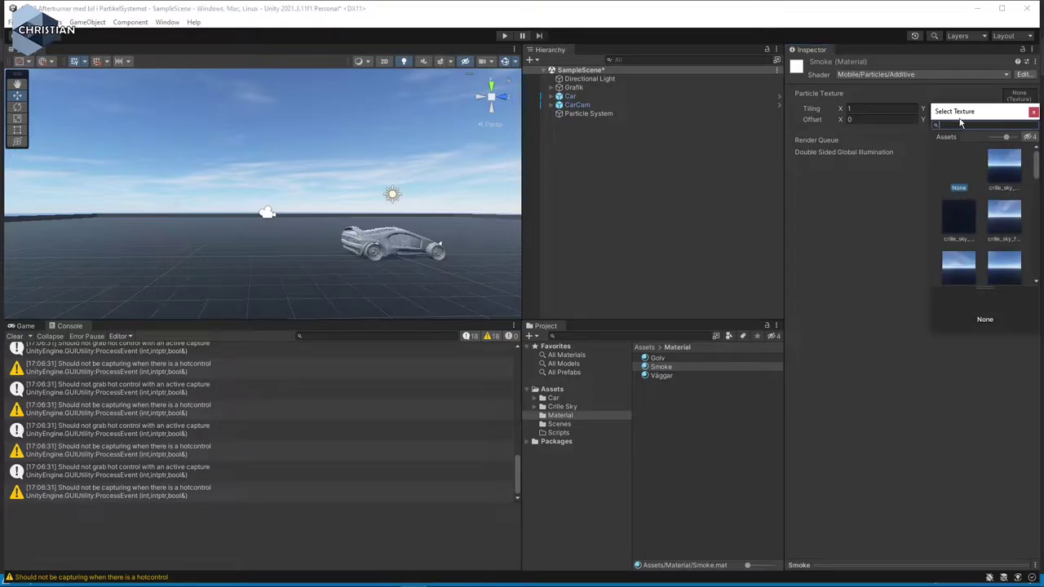
{"action": "type", "text": "default"}
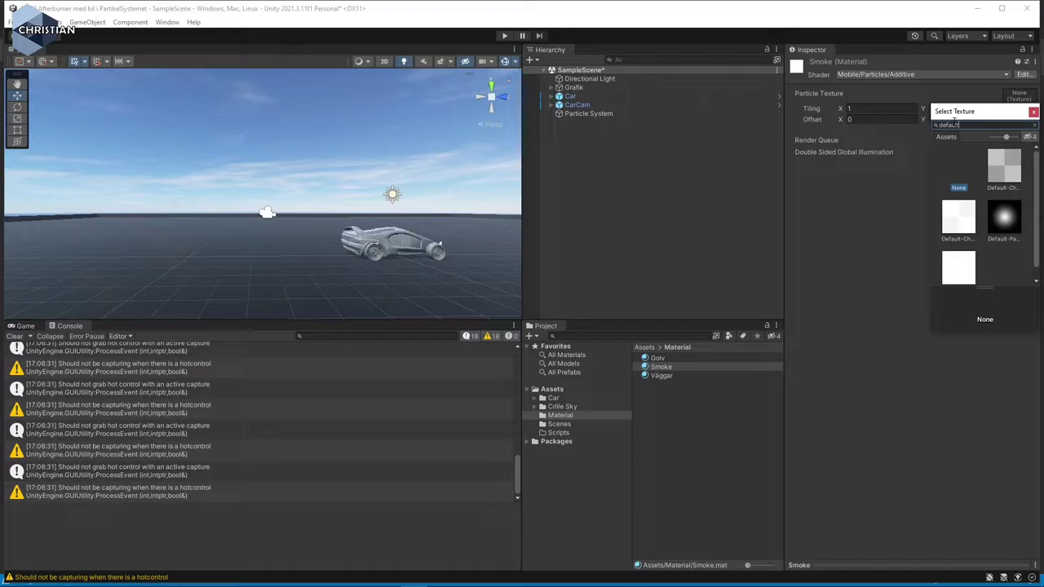
{"action": "left_click", "coordinate": [1014, 225]}
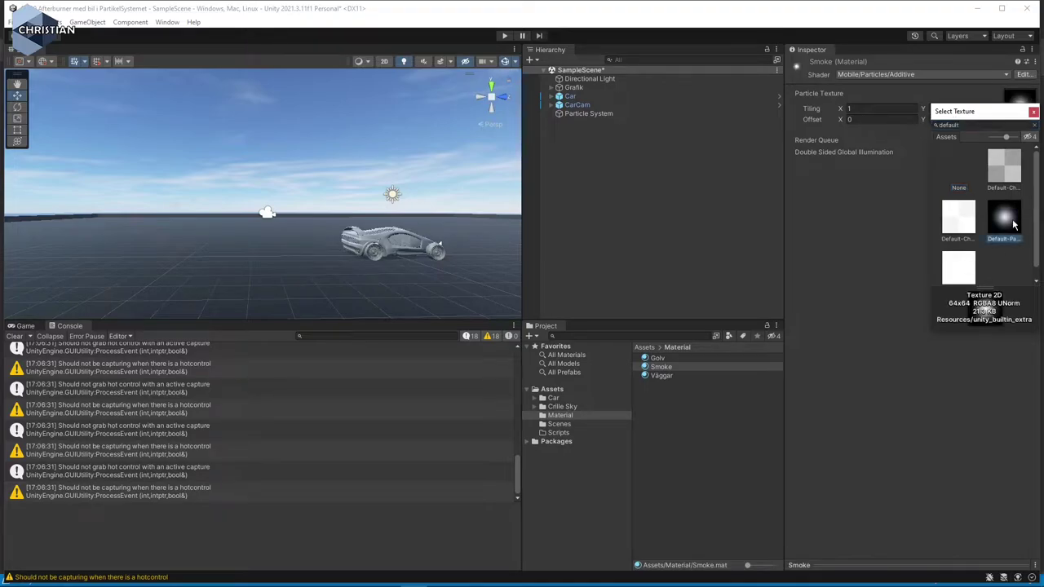
{"action": "left_click", "coordinate": [1035, 114]}
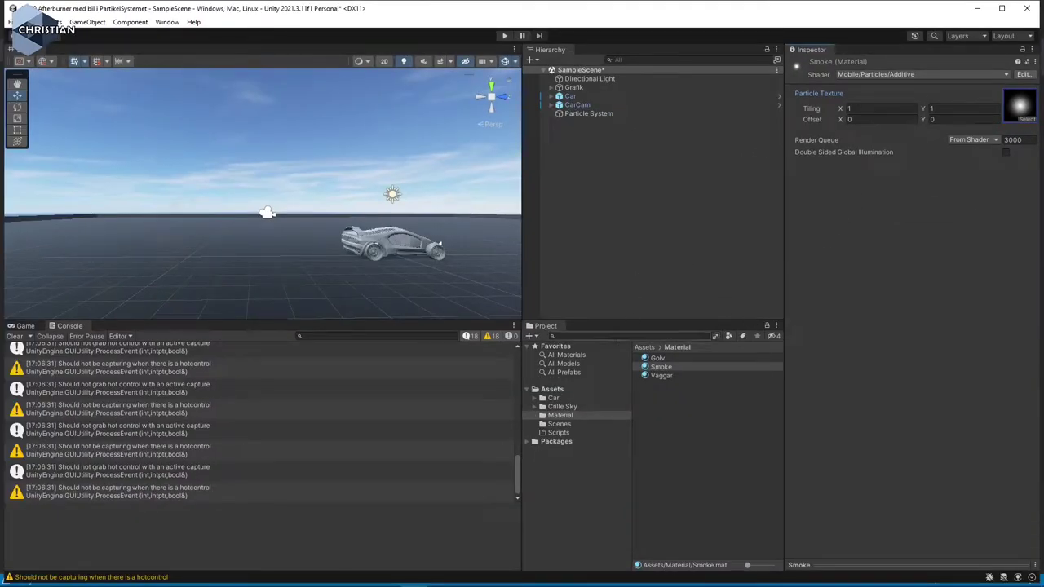
Expand the Particle System's Shape settings and reduce the emission cone's radius to 0.0001
{"action": "left_click", "coordinate": [599, 113]}
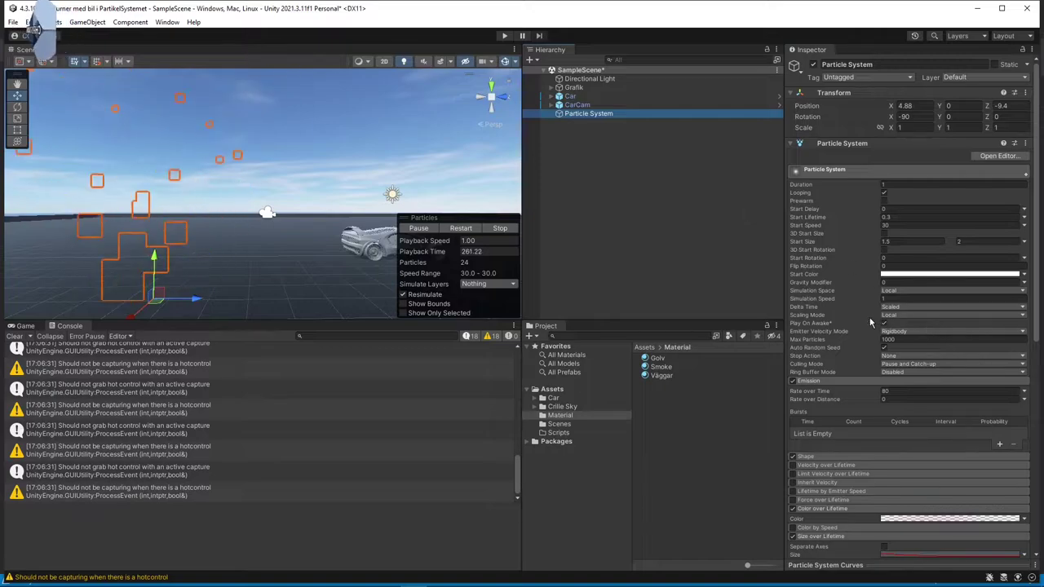
{"action": "scroll", "coordinate": [905, 326], "scroll_direction": "down", "scroll_amount": 6}
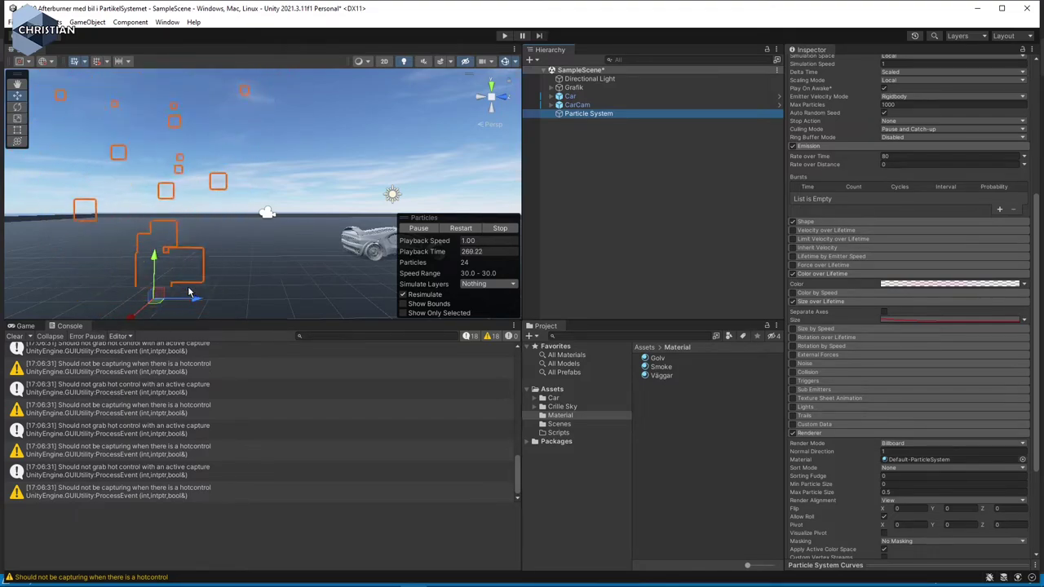
{"action": "left_click_drag", "start_coordinate": [190, 291], "coordinate": [222, 274], "text": "alt"}
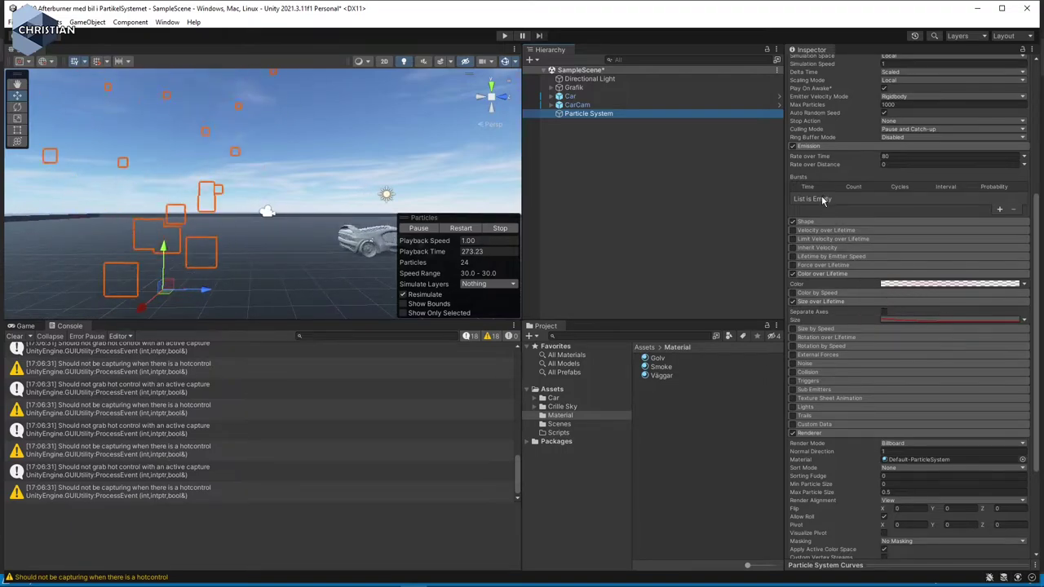
{"action": "left_click", "coordinate": [808, 221]}
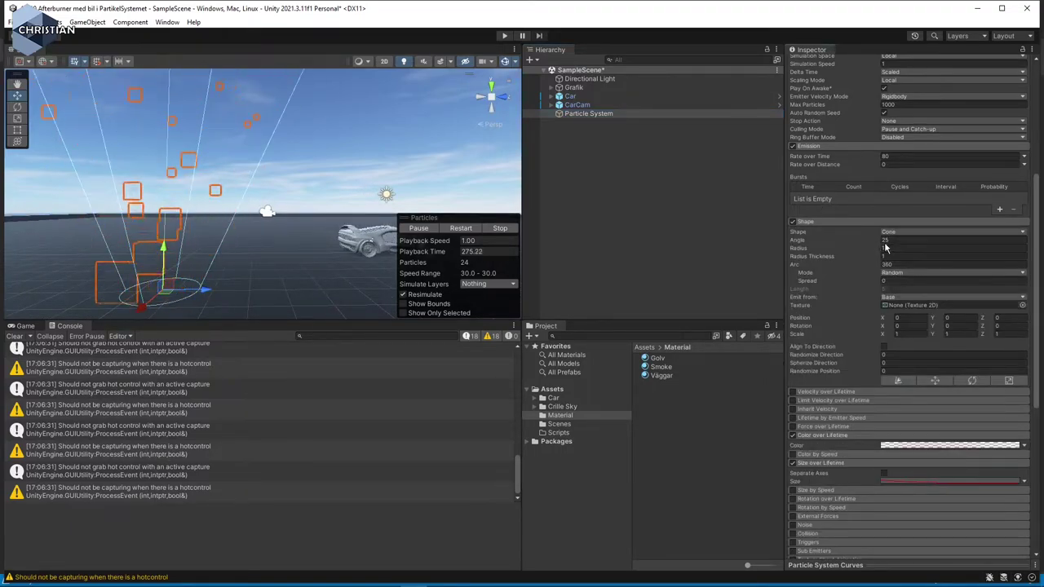
{"action": "left_click_drag", "start_coordinate": [807, 248], "coordinate": [799, 248]}
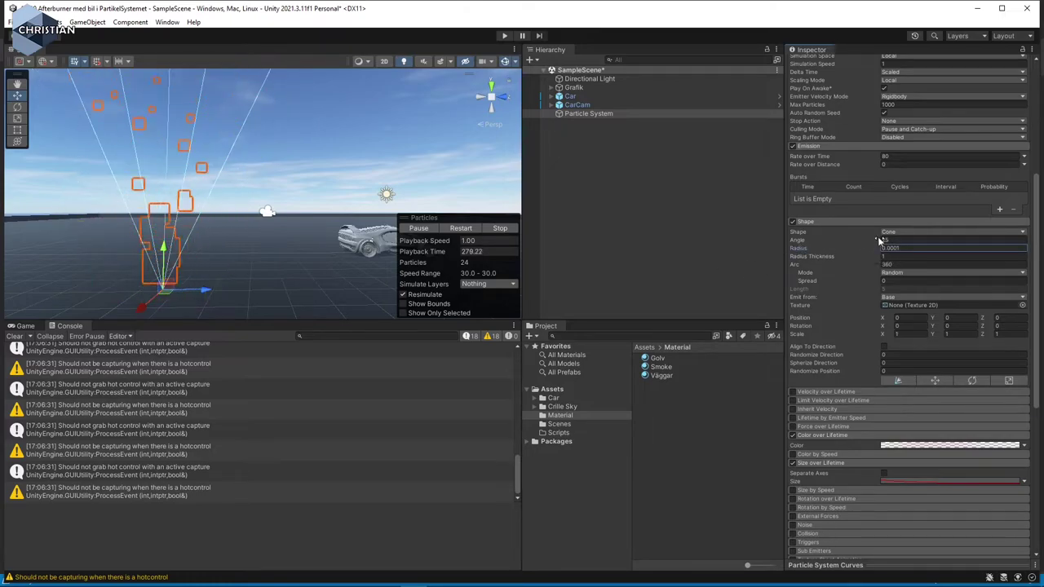
Try several narrow angles for the emission cone, from 0 through 4.08 to 5.28
{"action": "left_click", "coordinate": [882, 240]}
{"action": "type", "text": "0"}
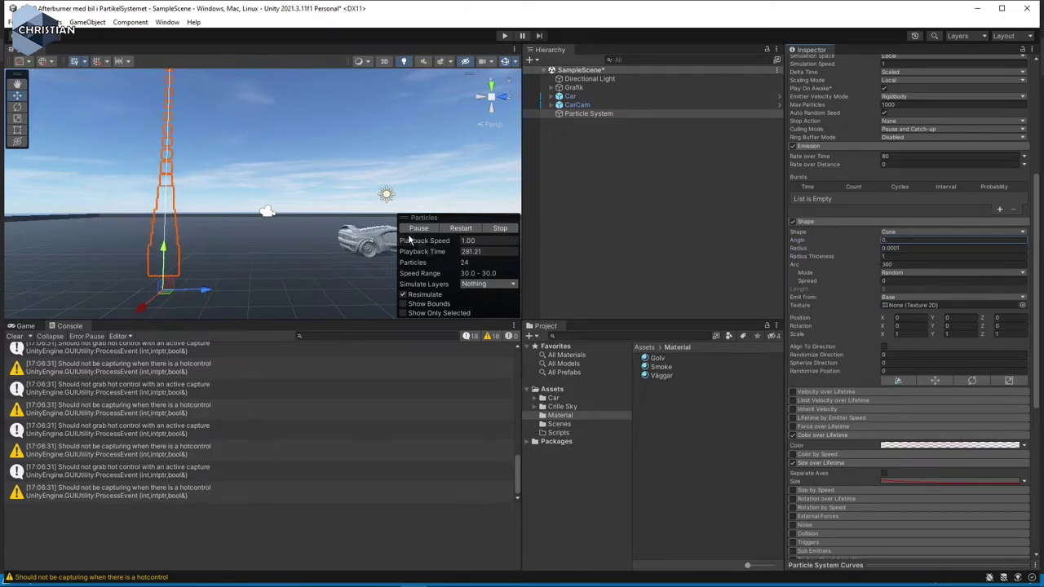
{"action": "key", "text": "BackSpace"}
{"action": "type", "text": "4.08"}
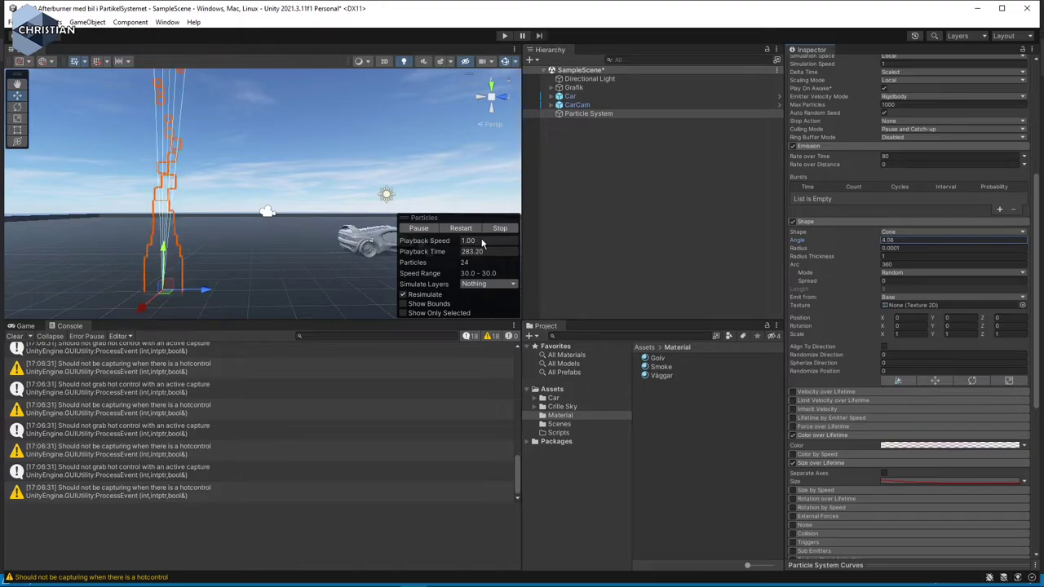
{"action": "key", "text": "BackSpace"}
{"action": "key", "text": "BackSpace"}
{"action": "key", "text": "BackSpace"}
{"action": "key", "text": "BackSpace"}
{"action": "type", "text": "5.31"}
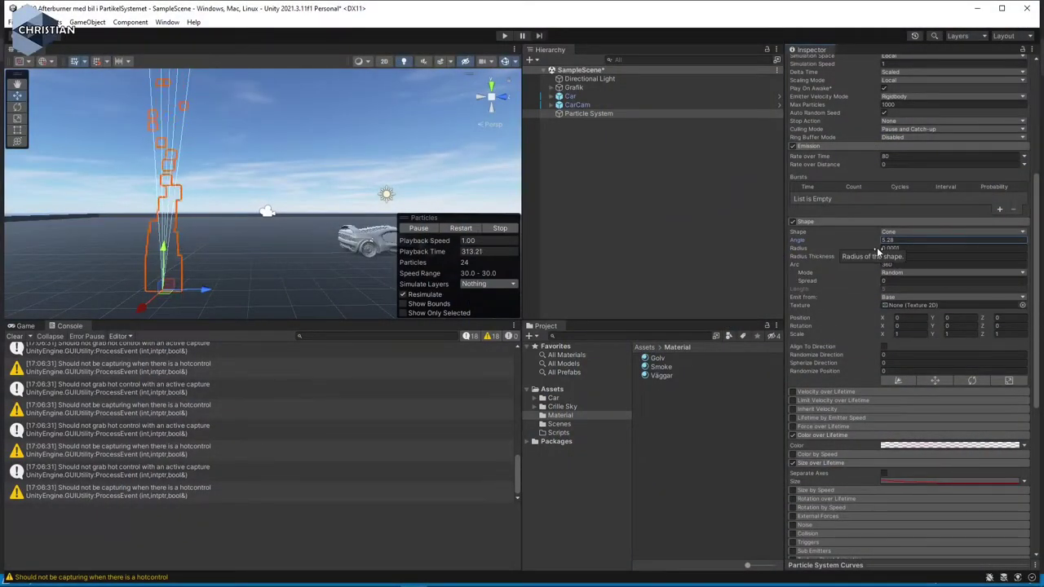
Try a radius of 0.5 for the emission cone, set it to 0.001 instead, and raise the angle to 6.08
{"action": "left_click", "coordinate": [872, 250]}
{"action": "type", "text": "0.5"}
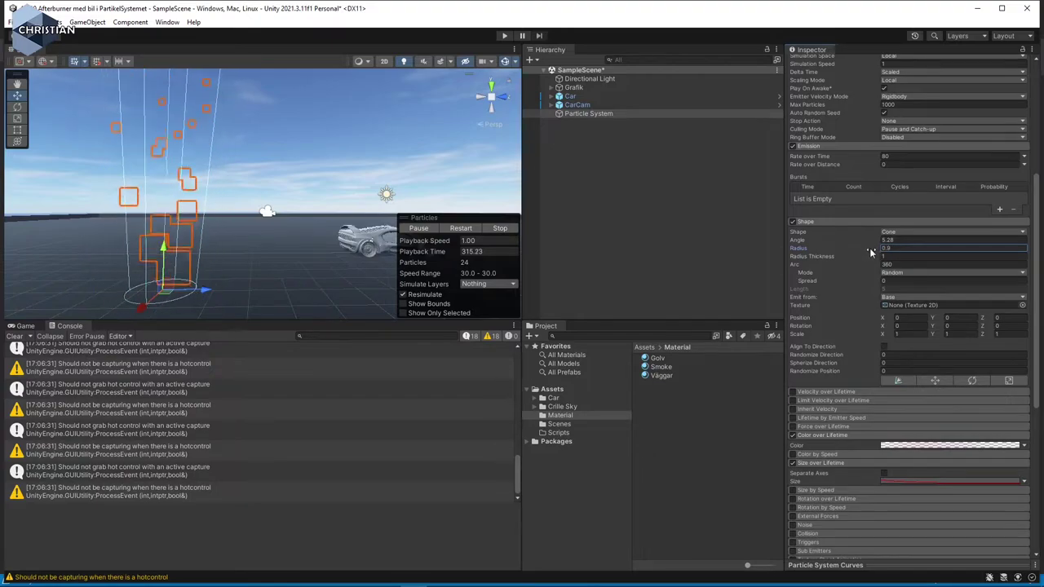
{"action": "key", "text": "Return"}
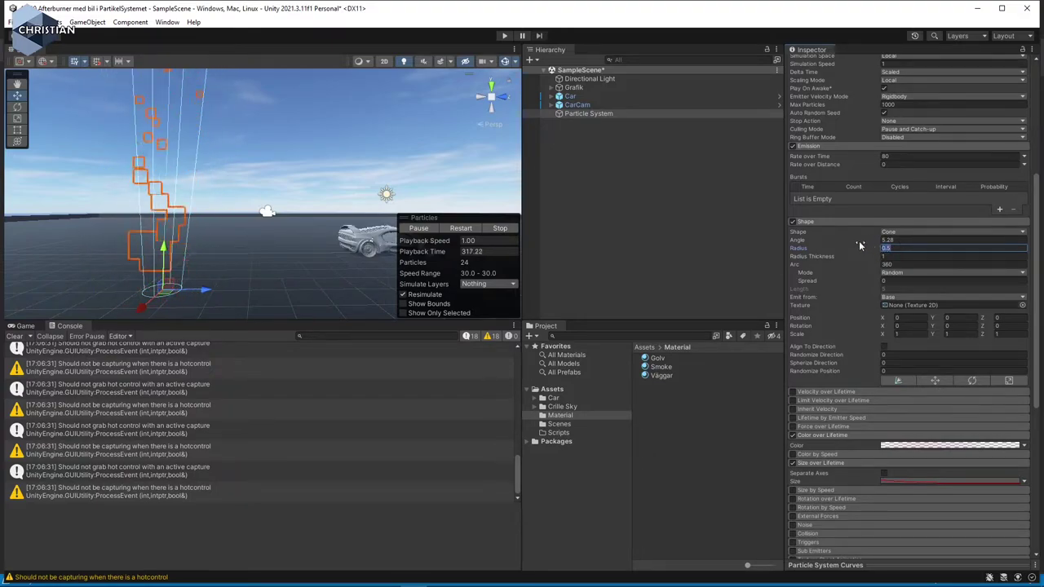
{"action": "type", "text": "0.001"}
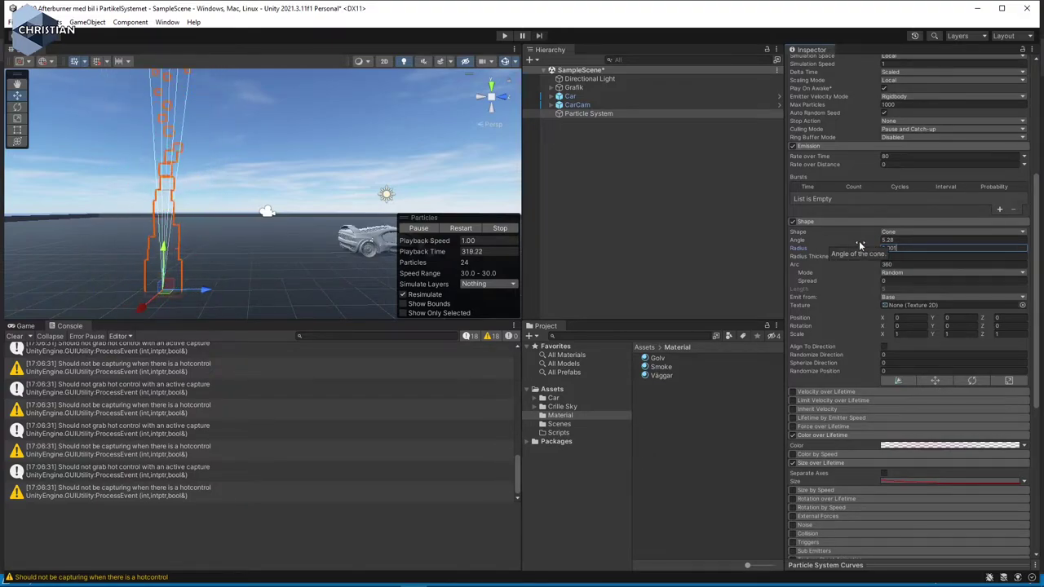
{"action": "key", "text": "Tab"}
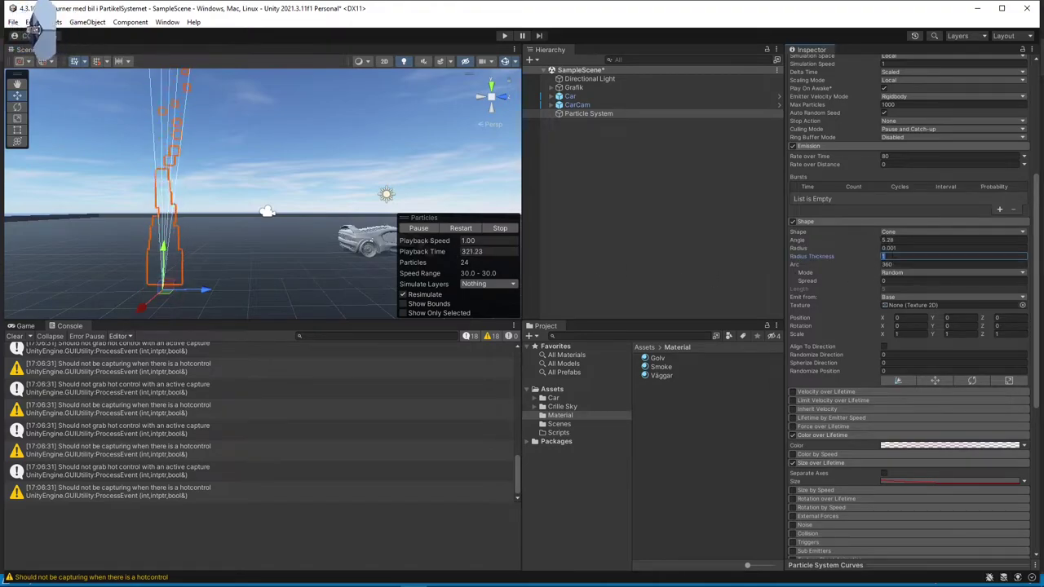
{"action": "left_click", "coordinate": [879, 241]}
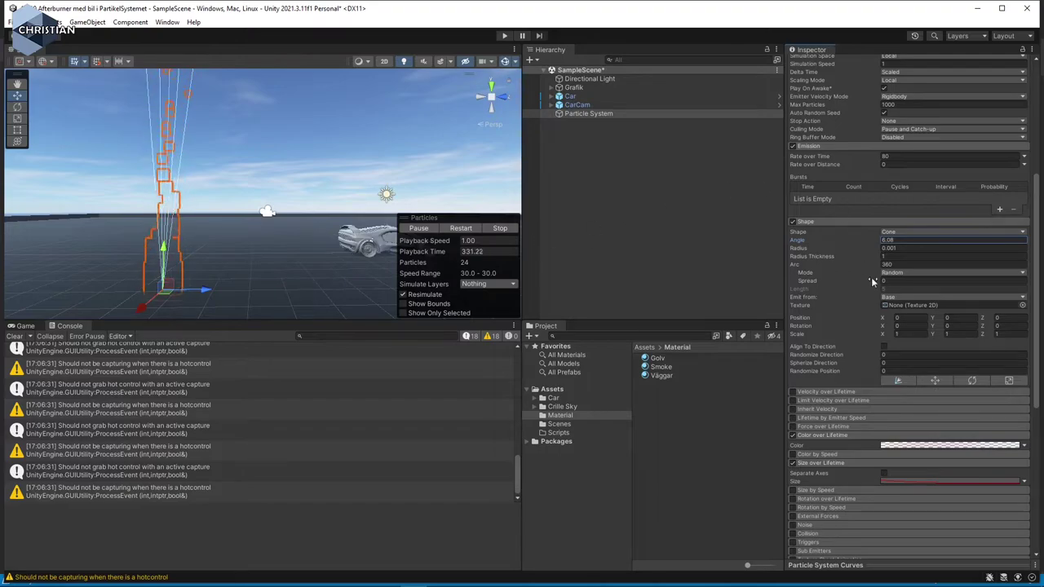
Rotate the particle system so the flame shoots horizontally backward, with rotation X -180, Y 0 and Z 0, and return to the Move tool
{"action": "scroll", "coordinate": [871, 277], "scroll_direction": "up", "scroll_amount": 5}
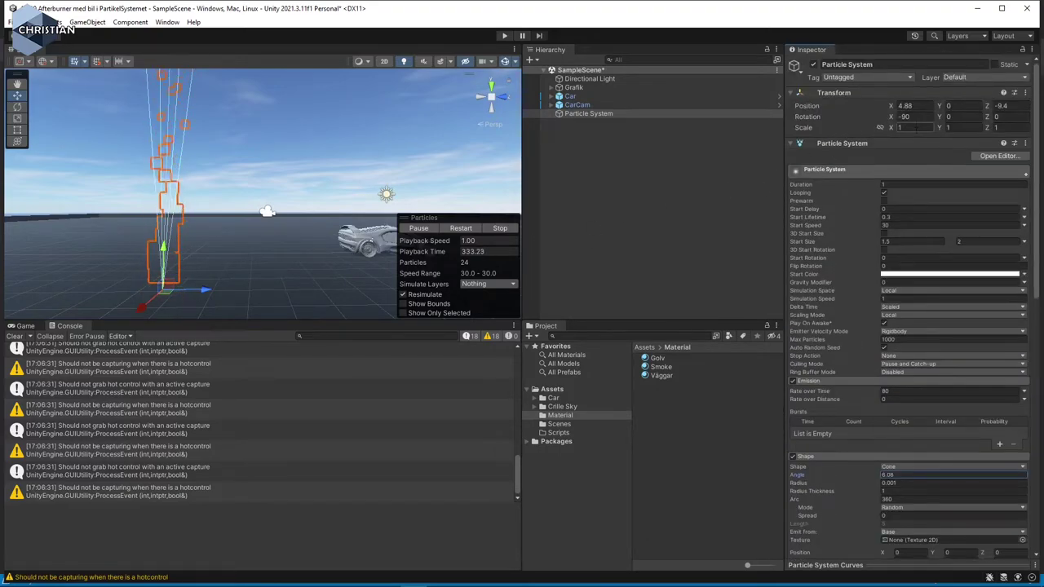
{"action": "left_click", "coordinate": [17, 107]}
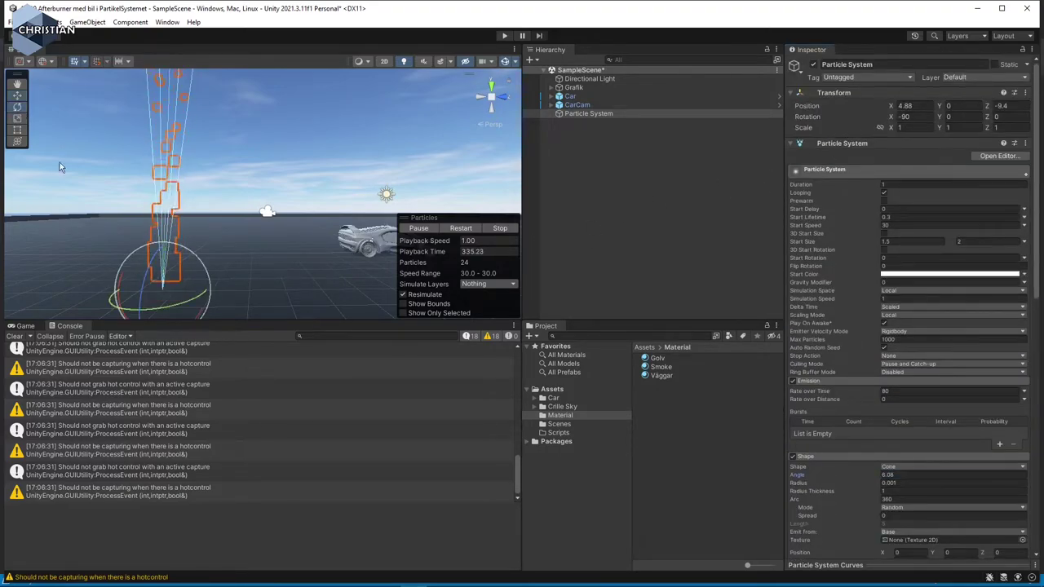
{"action": "left_click_drag", "start_coordinate": [210, 278], "coordinate": [898, 125]}
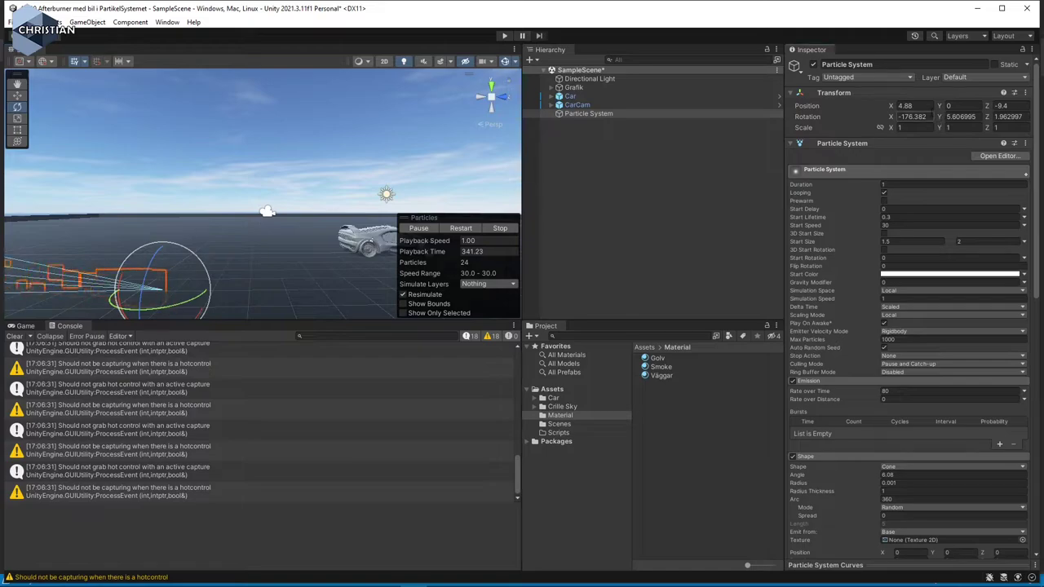
{"action": "left_click", "coordinate": [912, 116]}
{"action": "type", "text": "-180"}
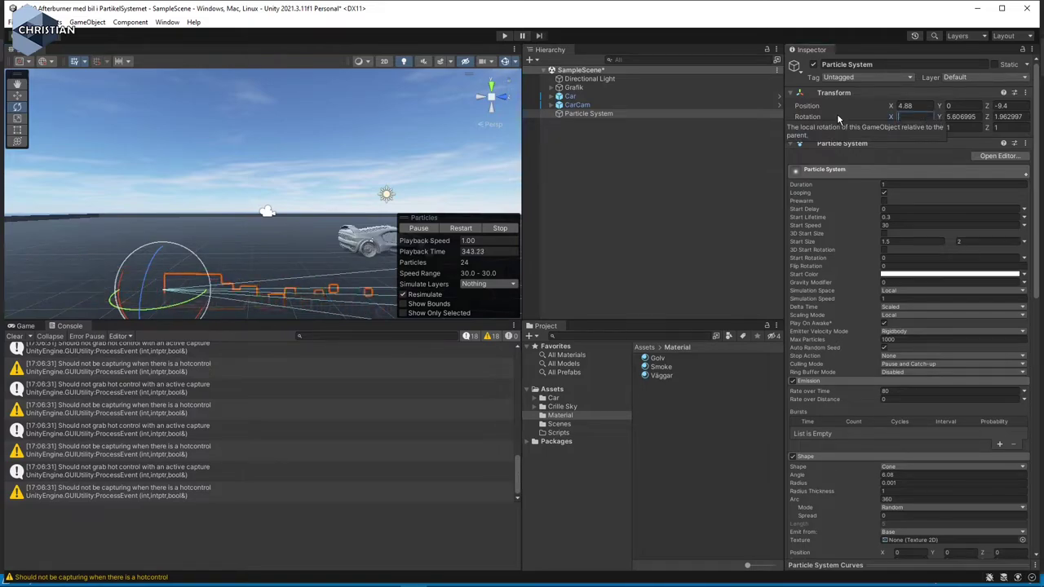
{"action": "key", "text": "Tab"}
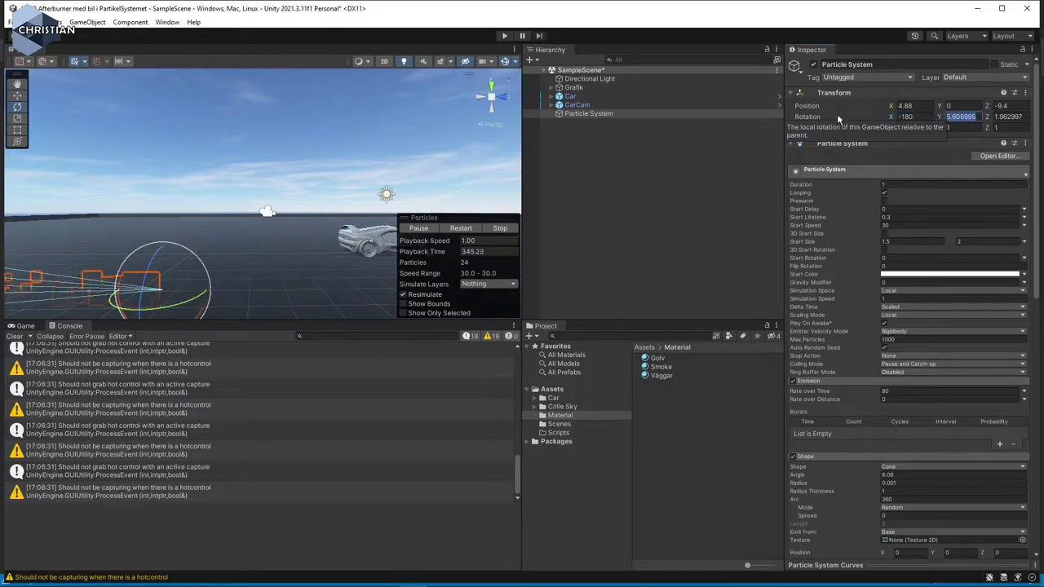
{"action": "type", "text": "0"}
{"action": "key", "text": "Tab"}
{"action": "type", "text": "0"}
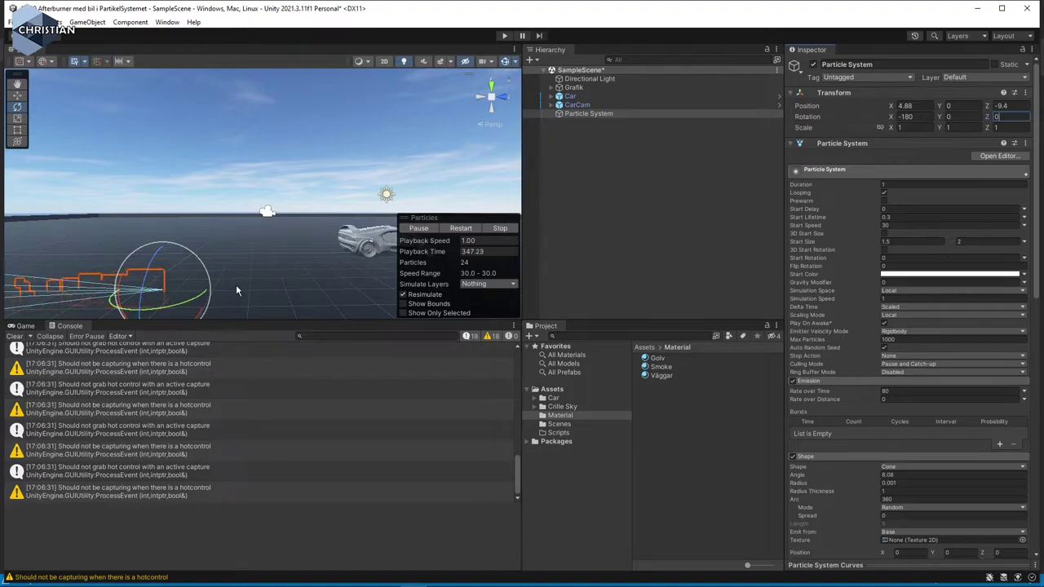
{"action": "scroll", "coordinate": [209, 313], "scroll_direction": "down", "scroll_amount": 3}
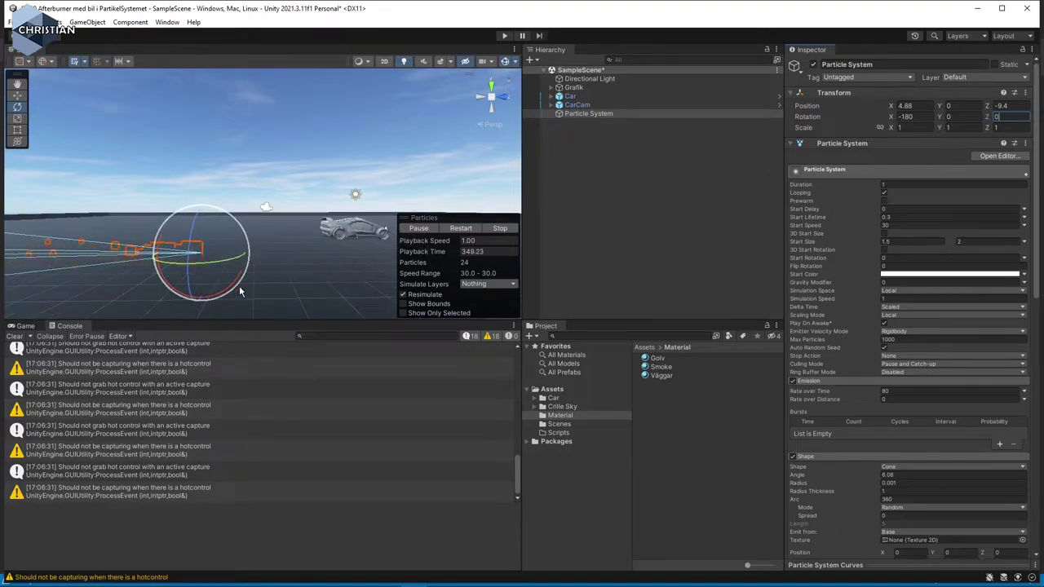
{"action": "left_click", "coordinate": [16, 95]}
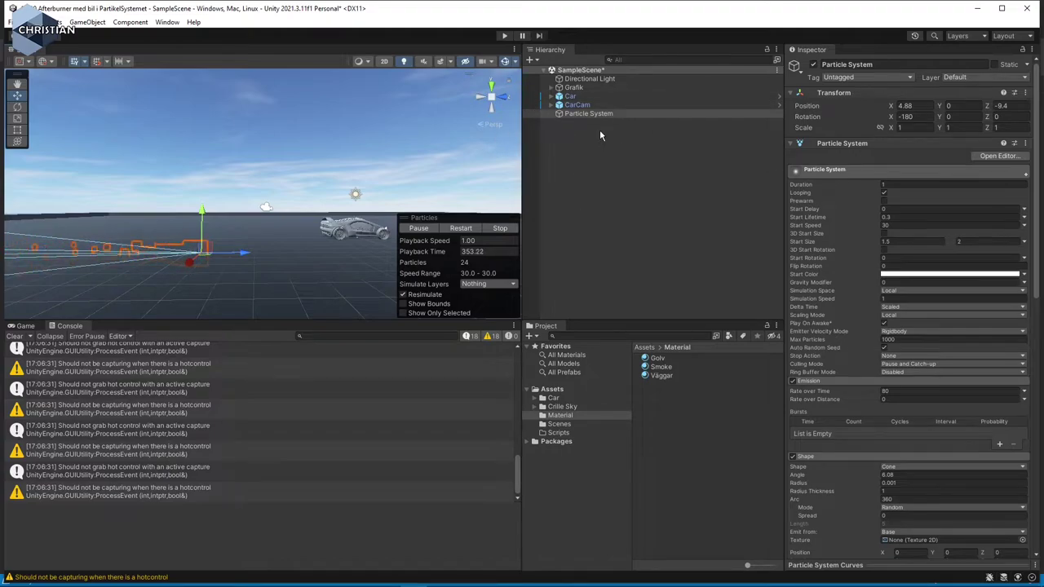
Rename the Particle System object as AB1
{"action": "scroll", "coordinate": [350, 248], "scroll_direction": "up", "scroll_amount": 3}
{"action": "right_click_drag", "start_coordinate": [350, 254], "coordinate": [158, 289]}
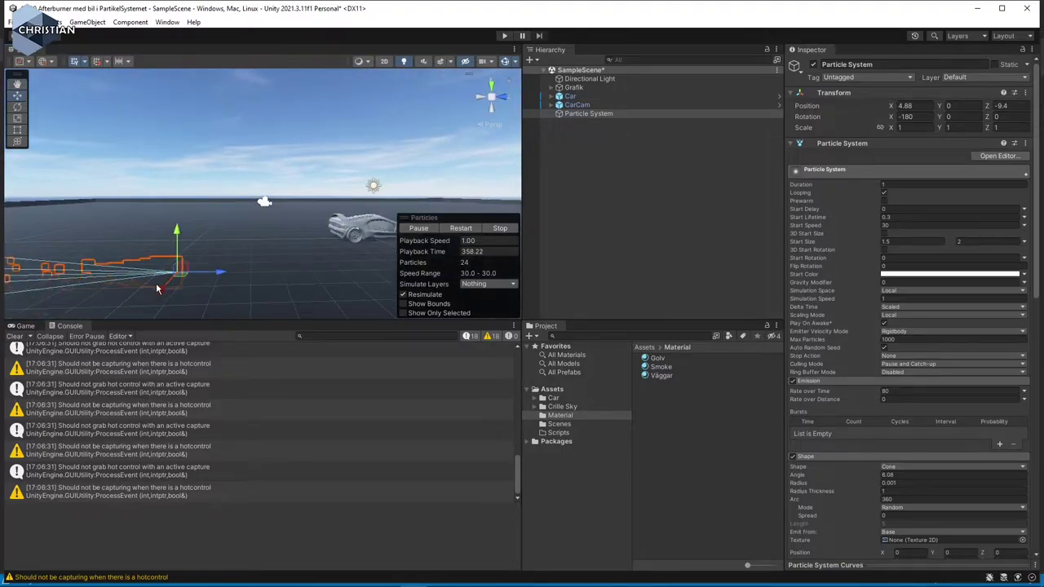
{"action": "left_click", "coordinate": [599, 114]}
{"action": "left_click", "coordinate": [601, 115]}
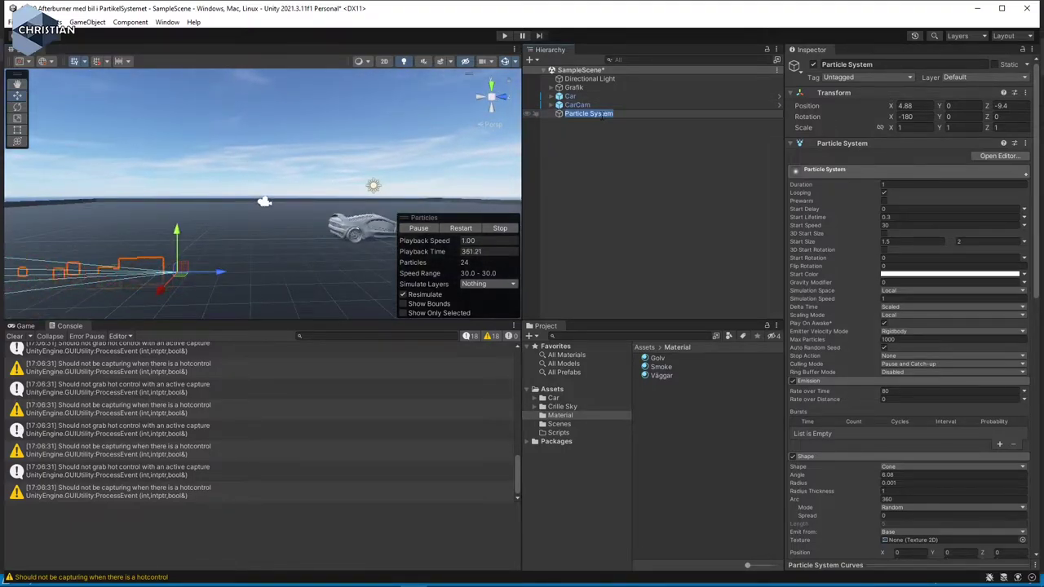
{"action": "type", "text": "AB"}
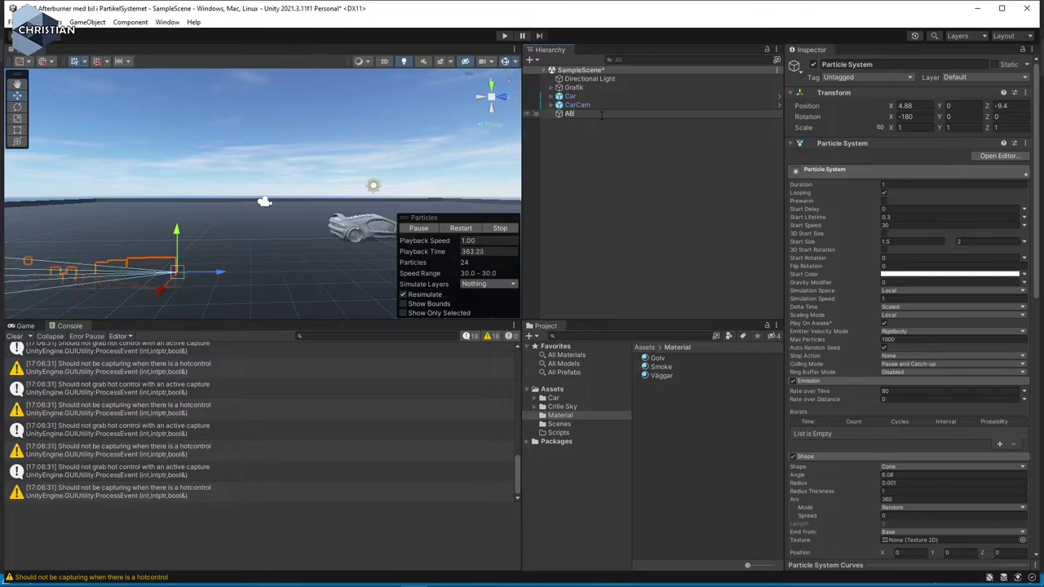
{"action": "key", "text": "Return"}
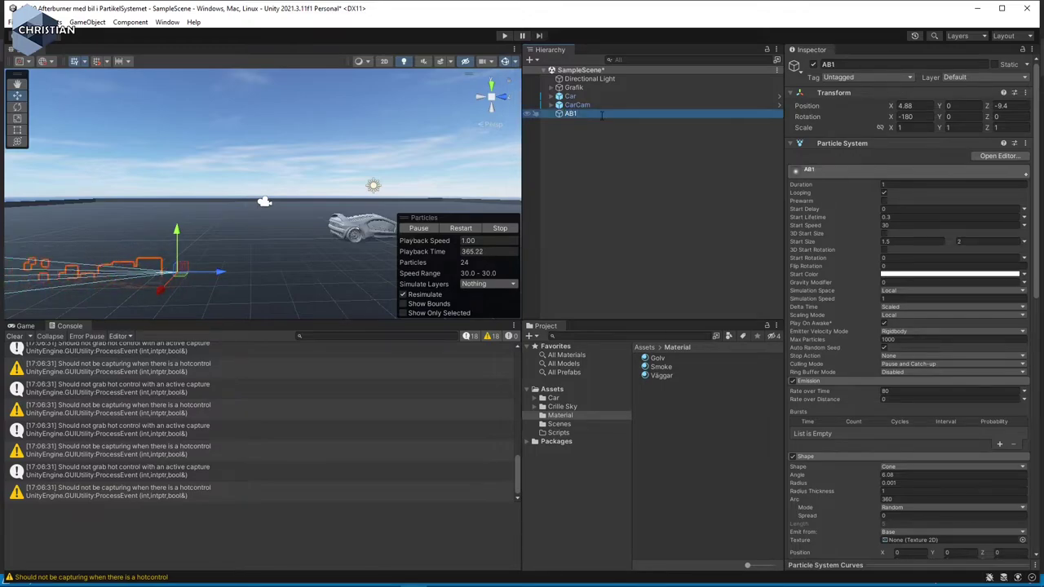
Duplicate AB1 and rename the copy as AB2
{"action": "key", "text": "ctrl+d"}
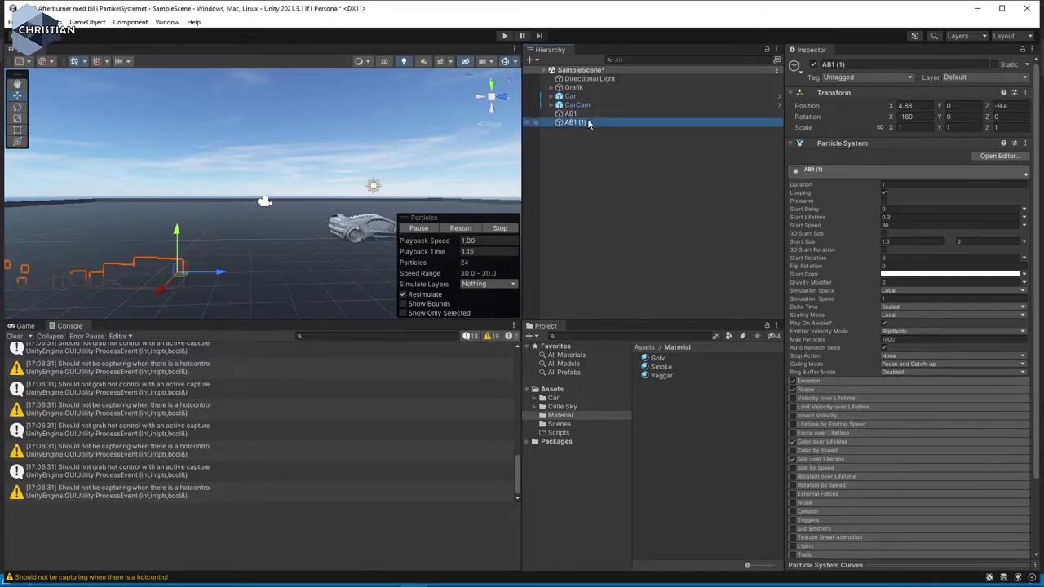
{"action": "left_click", "coordinate": [587, 124]}
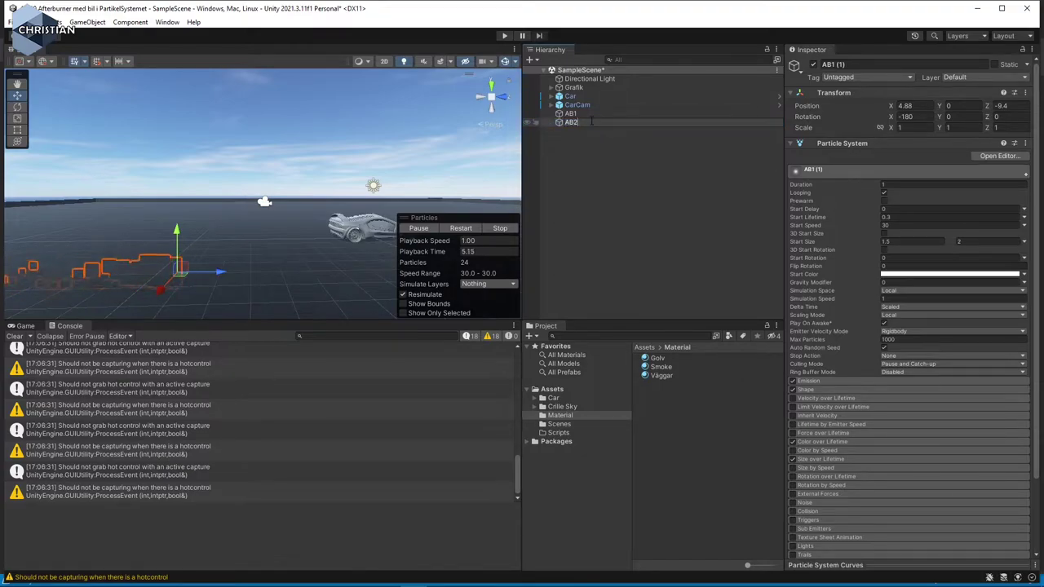
{"action": "type", "text": "AB2"}
{"action": "key", "text": "Return"}
Create an empty object named Afterburner at the scene's root and reset its transform
{"action": "left_click", "coordinate": [596, 154]}
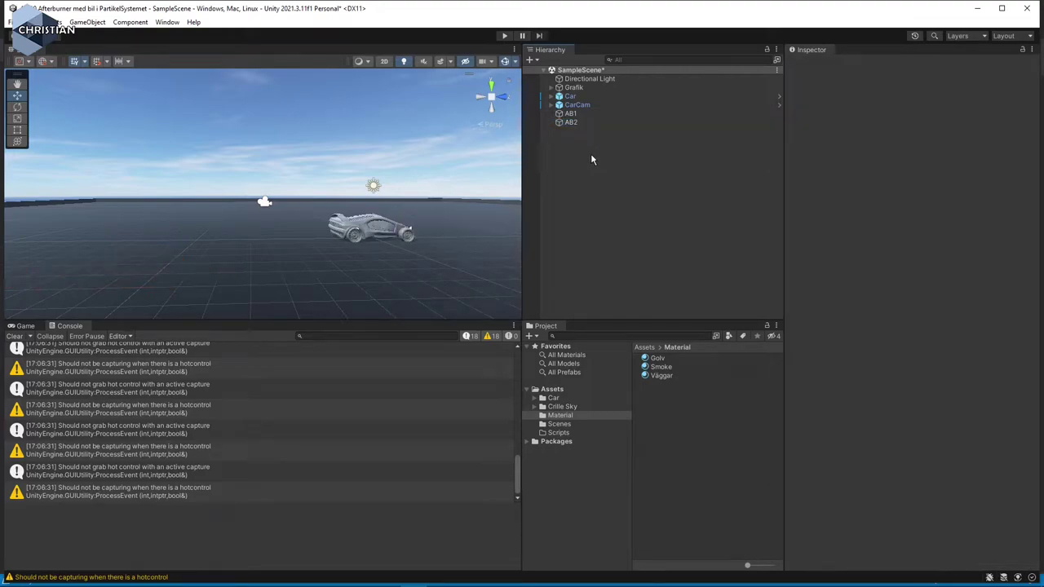
{"action": "right_click", "coordinate": [592, 160]}
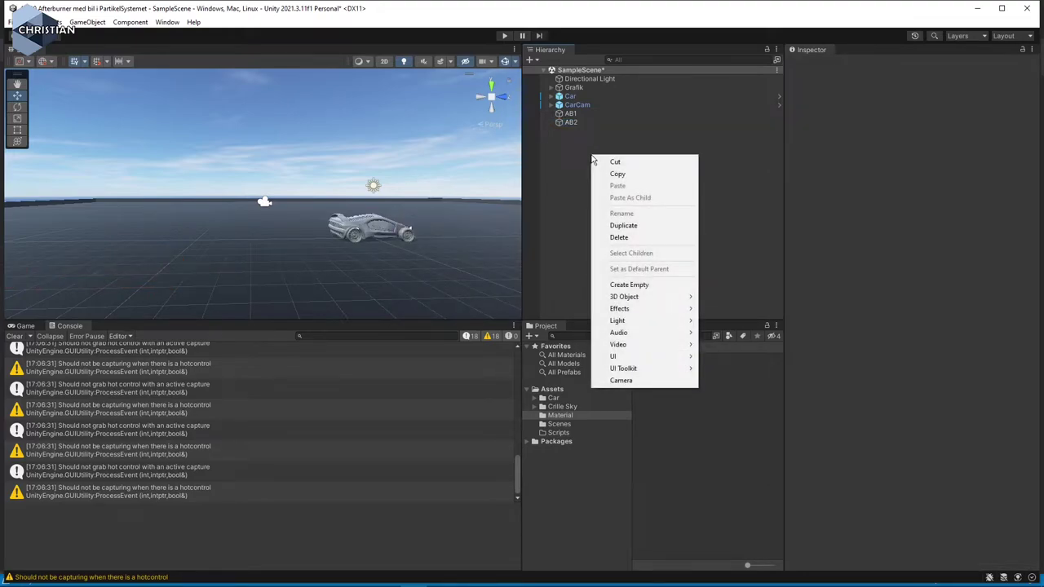
{"action": "left_click", "coordinate": [664, 287]}
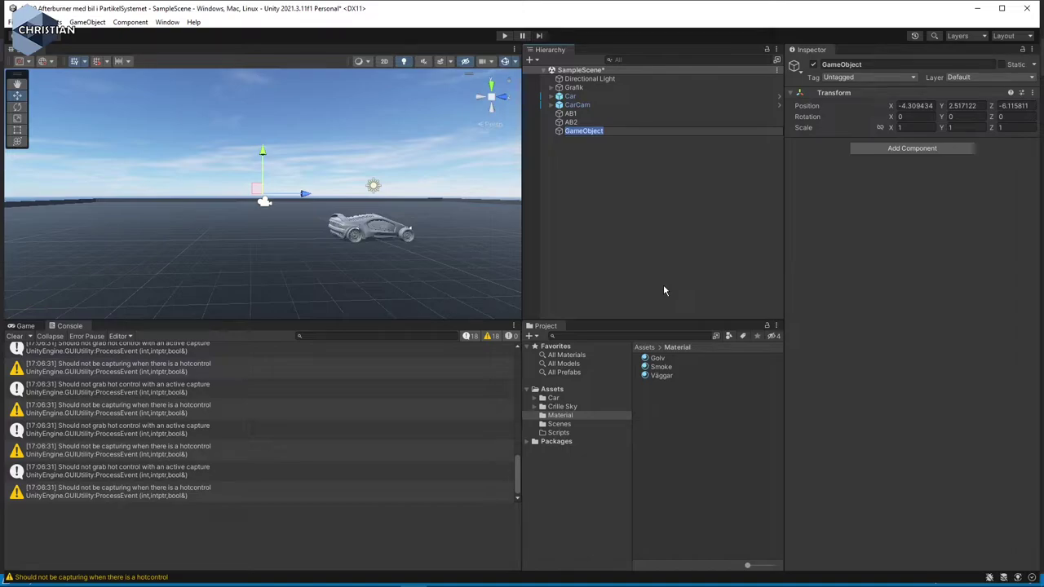
{"action": "type", "text": "Afterburner"}
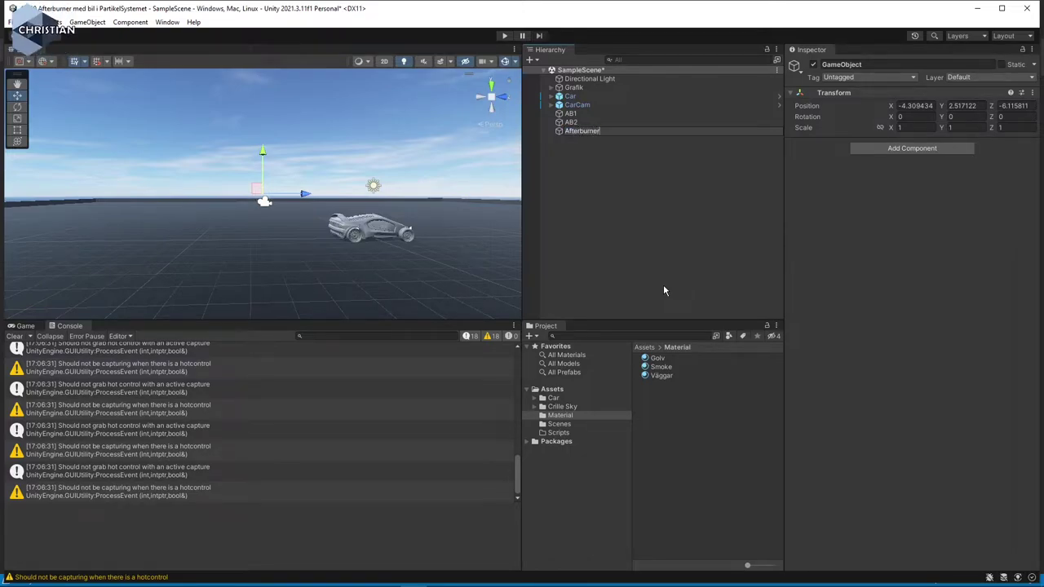
{"action": "key", "text": "Return"}
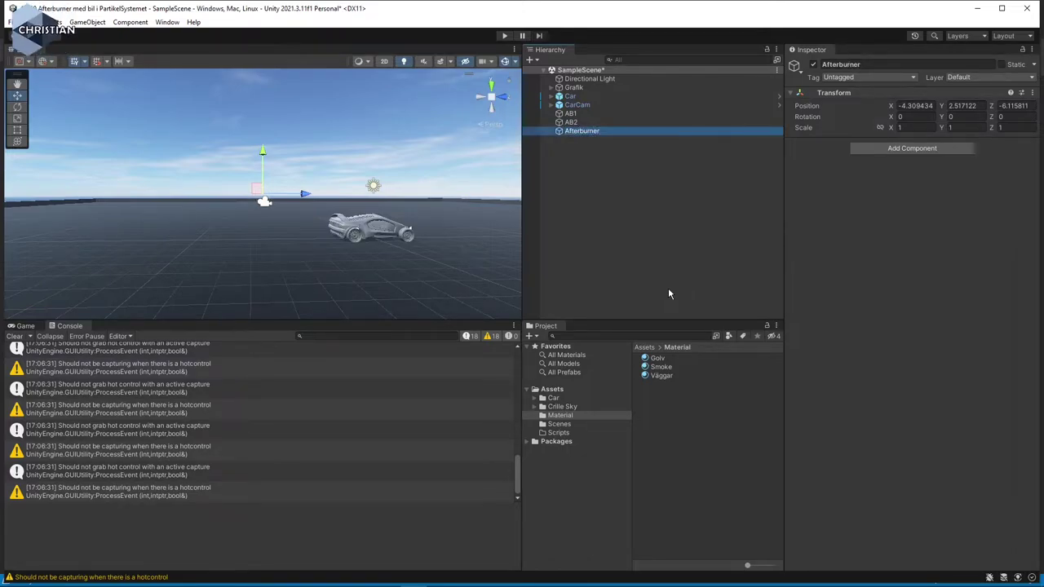
{"action": "left_click", "coordinate": [1033, 93]}
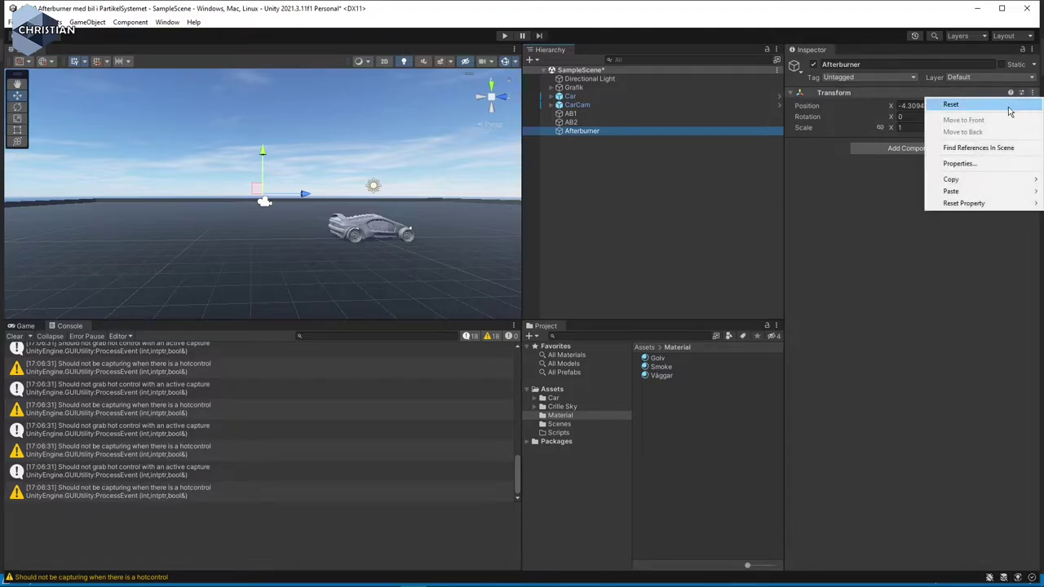
{"action": "left_click", "coordinate": [951, 104]}
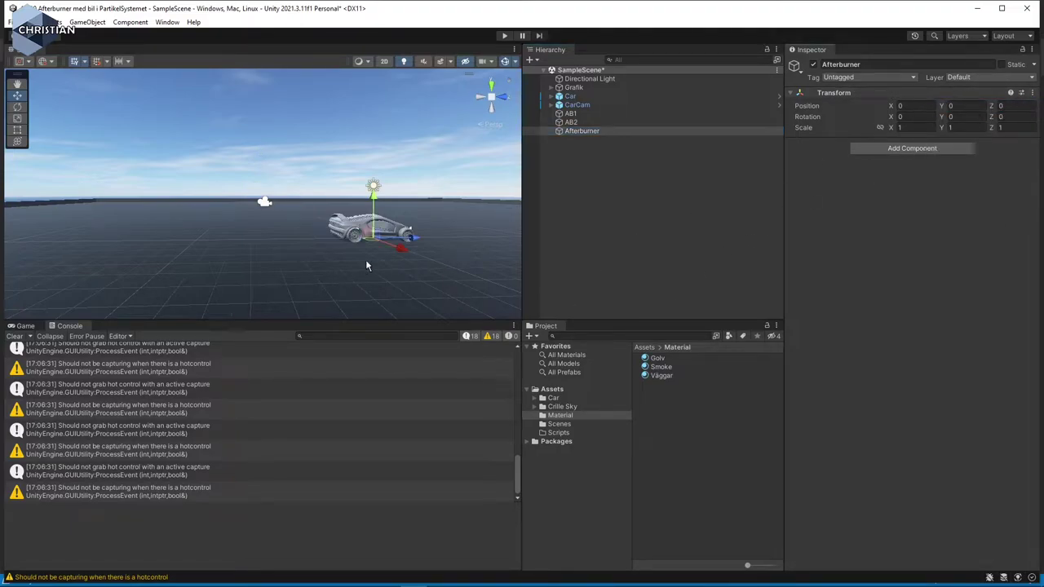
{"action": "scroll", "coordinate": [375, 263], "scroll_direction": "up", "scroll_amount": 2}
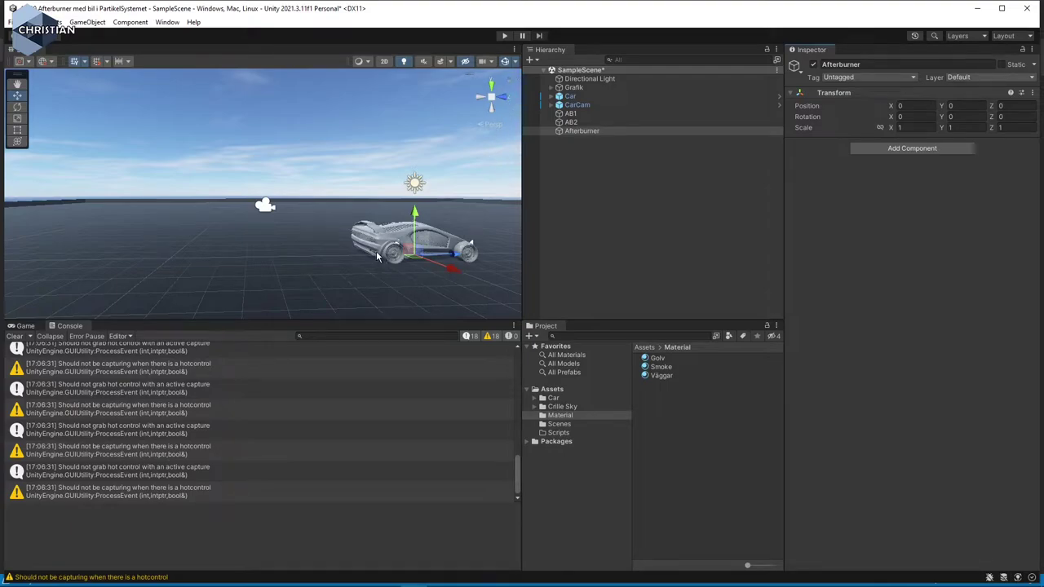
Move the Afterburner object straight back to the car's rear edge, to about Z -2.44
{"action": "left_click", "coordinate": [492, 88]}
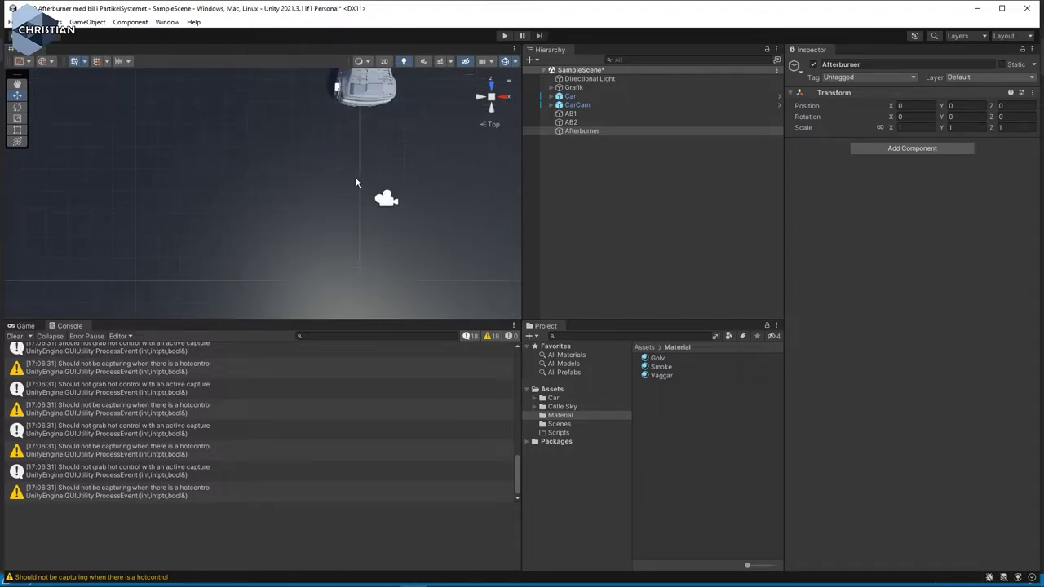
{"action": "middle_click_drag", "start_coordinate": [357, 183], "coordinate": [324, 238]}
{"action": "scroll", "coordinate": [311, 235], "scroll_direction": "up", "scroll_amount": 2}
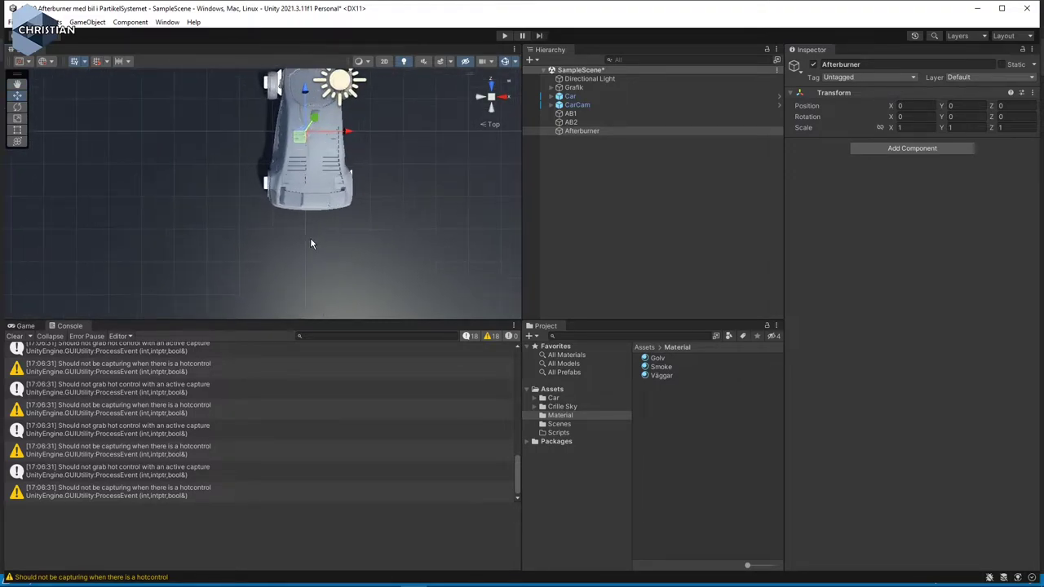
{"action": "scroll", "coordinate": [310, 243], "scroll_direction": "up", "scroll_amount": 2}
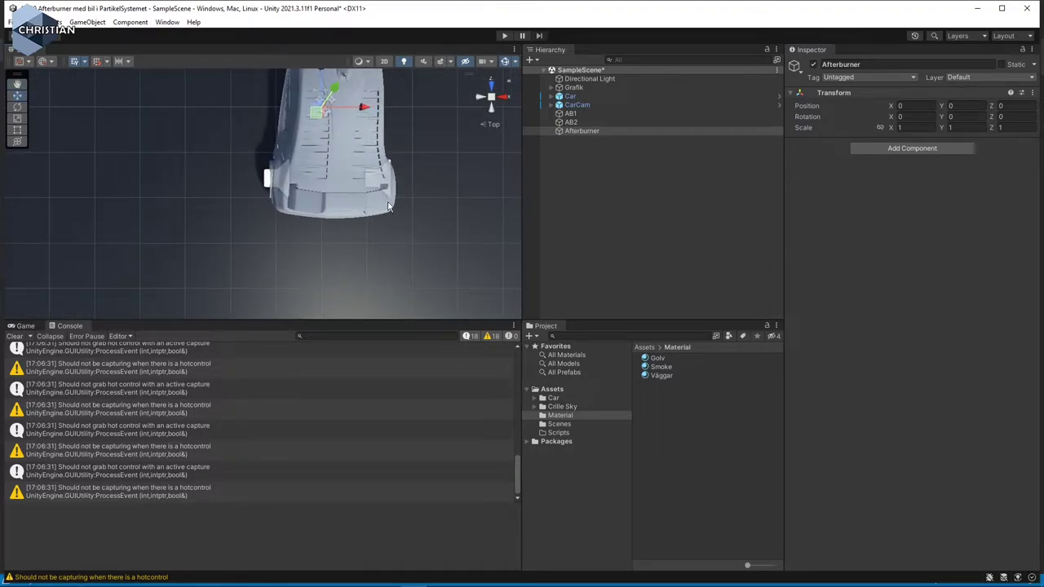
{"action": "middle_click_drag", "start_coordinate": [388, 207], "coordinate": [263, 183]}
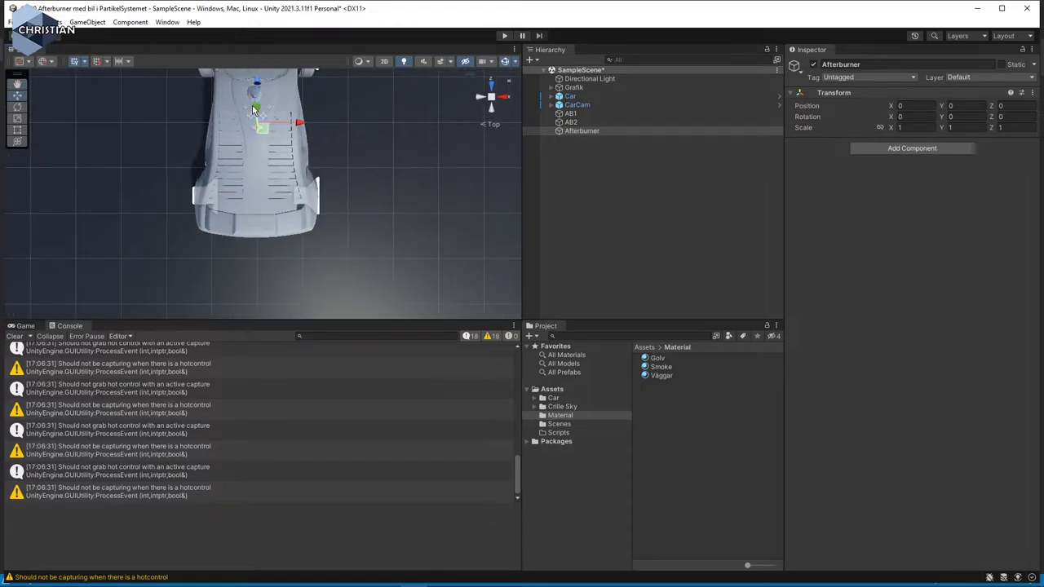
{"action": "left_click_drag", "start_coordinate": [256, 86], "coordinate": [253, 197]}
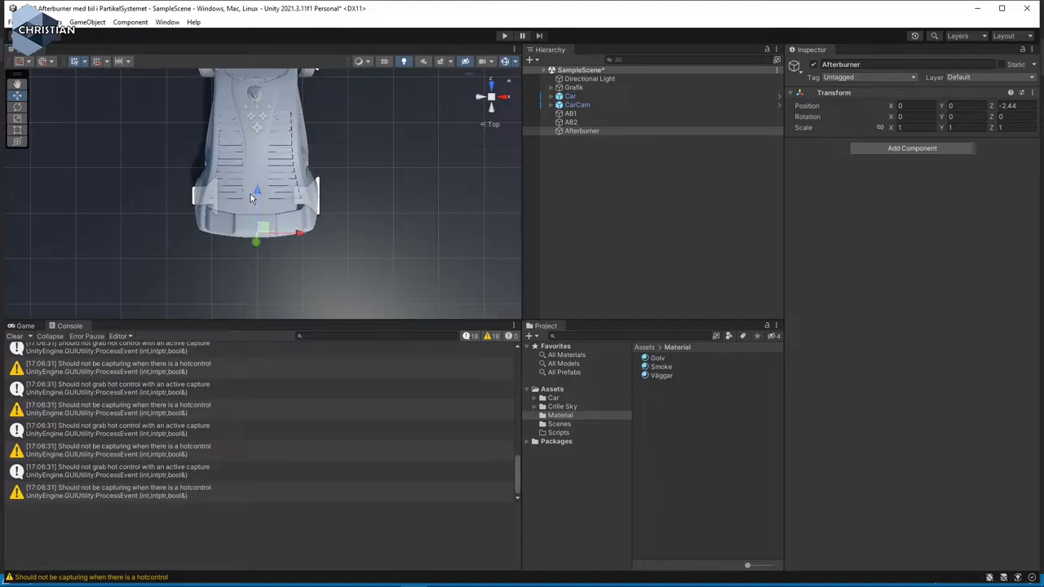
Nest AB1 and AB2 under the Afterburner object and check each object's transform
{"action": "left_click", "coordinate": [578, 115]}
{"action": "left_click", "coordinate": [580, 122], "text": "shift"}
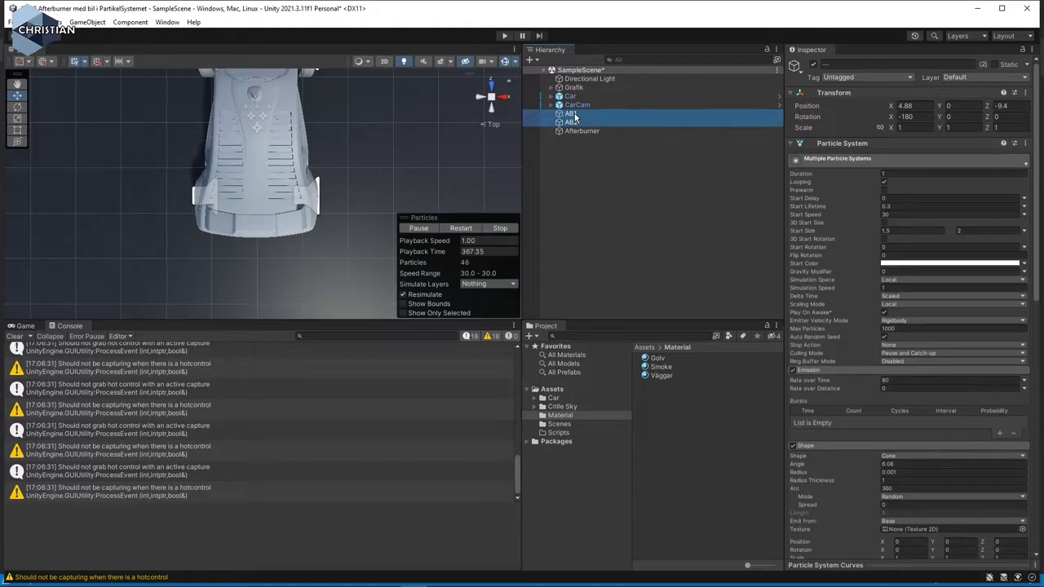
{"action": "left_click_drag", "start_coordinate": [574, 118], "coordinate": [583, 130]}
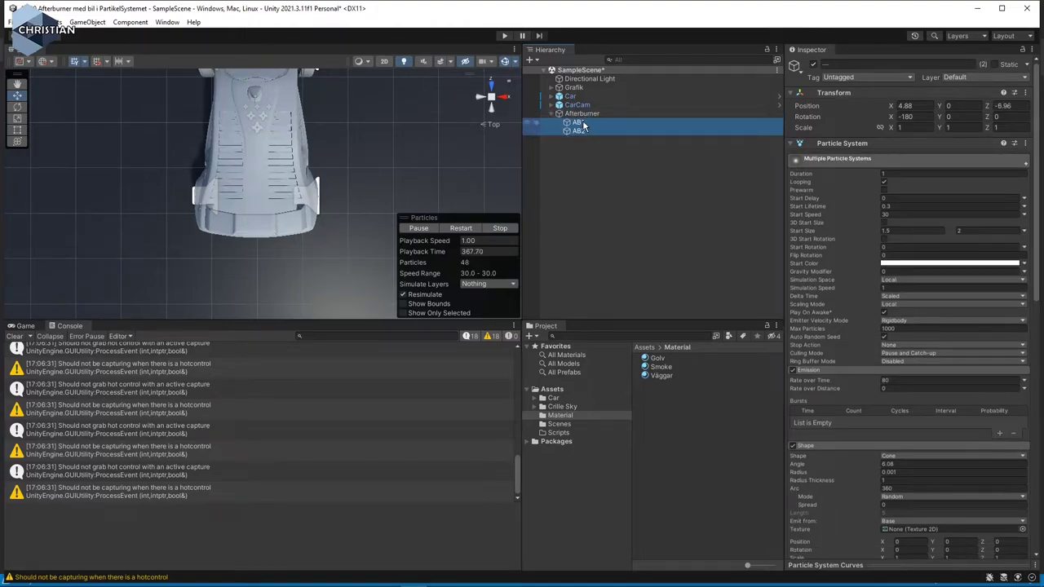
{"action": "left_click", "coordinate": [584, 114]}
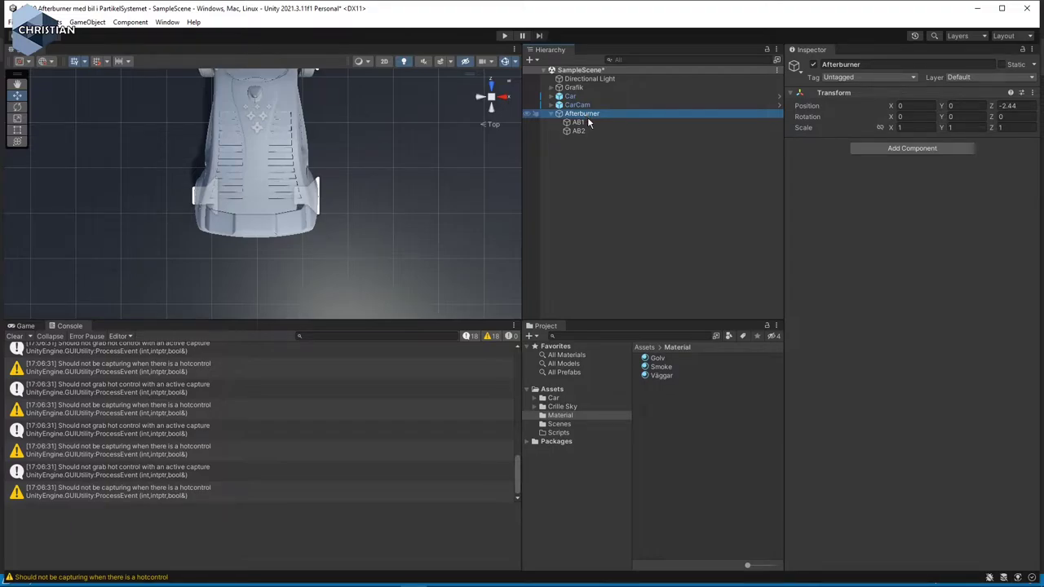
{"action": "left_click", "coordinate": [587, 123]}
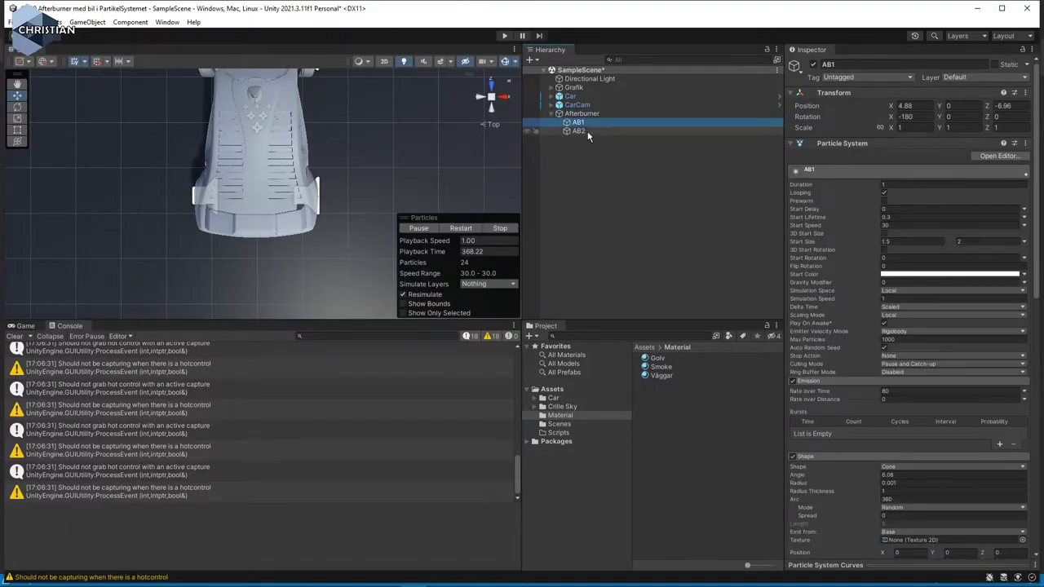
{"action": "left_click", "coordinate": [588, 131]}
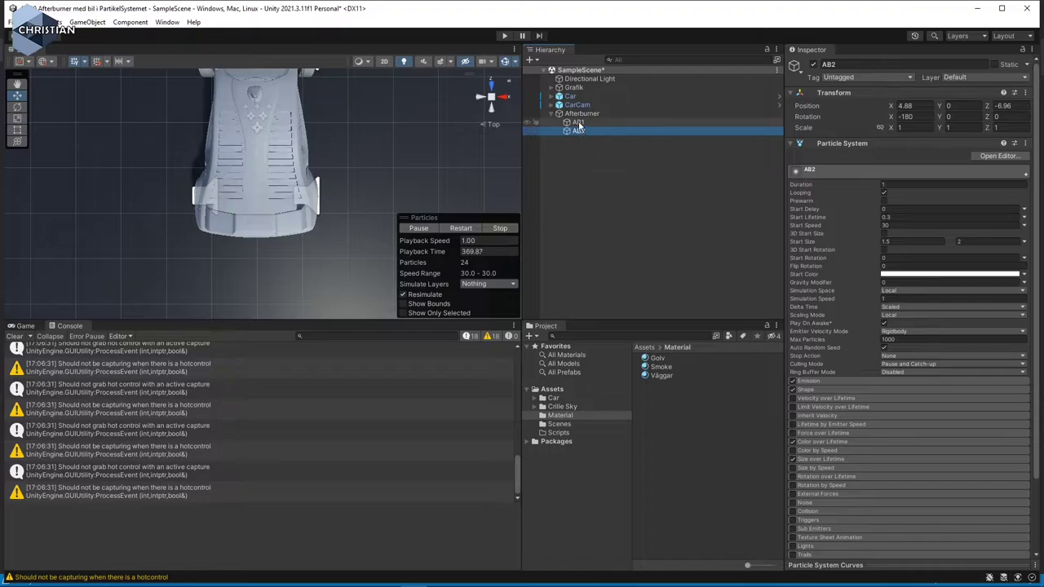
{"action": "left_click", "coordinate": [579, 122]}
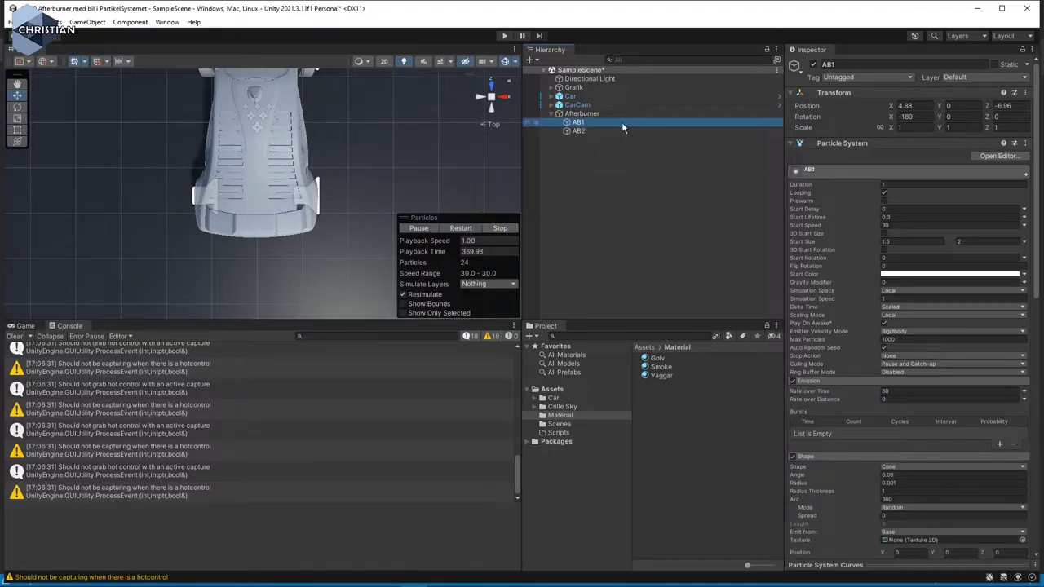
Stop the particle preview and move AB1 and AB2 out of Afterburner, back to the scene's root
{"action": "left_click", "coordinate": [500, 229]}
{"action": "scroll", "coordinate": [366, 211], "scroll_direction": "down", "scroll_amount": 5}
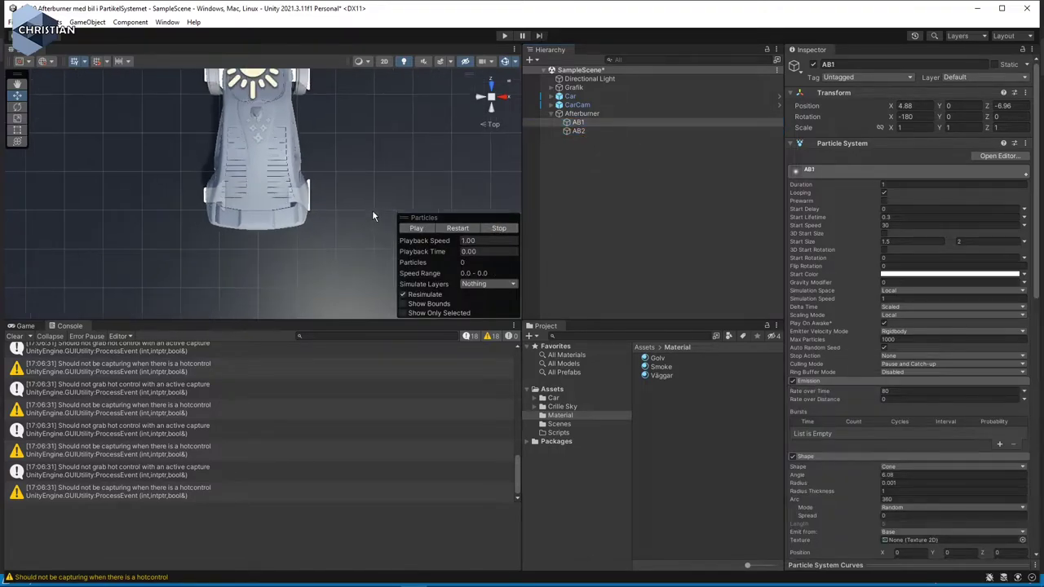
{"action": "scroll", "coordinate": [368, 204], "scroll_direction": "down", "scroll_amount": 3}
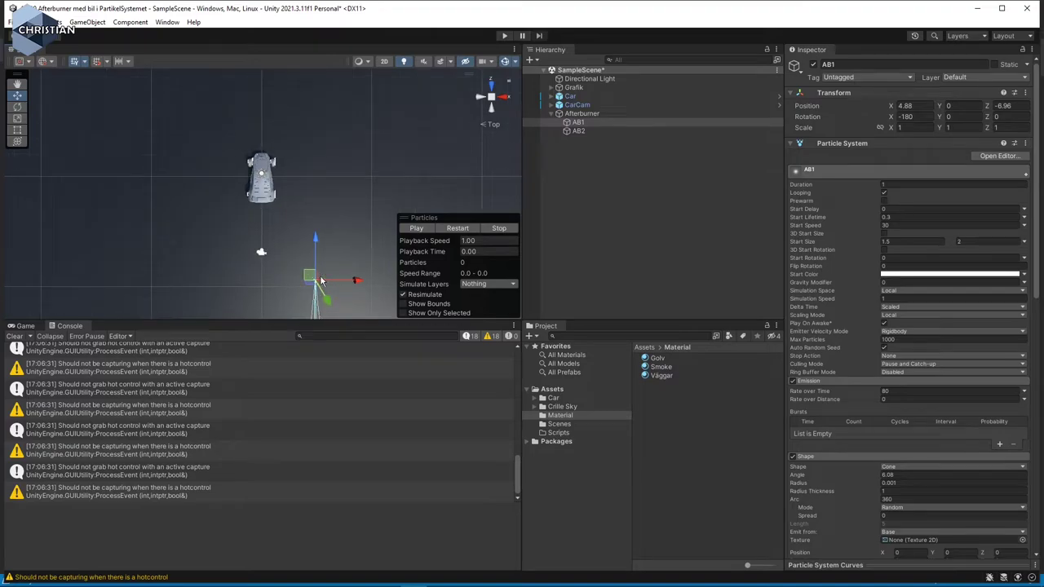
{"action": "left_click", "coordinate": [581, 122]}
{"action": "left_click", "coordinate": [588, 133], "text": "ctrl"}
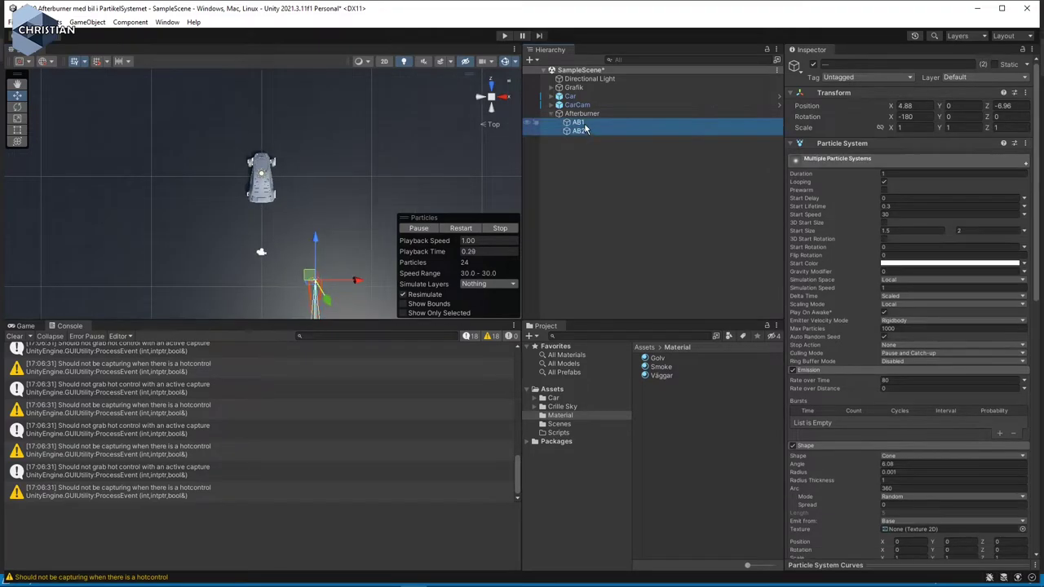
{"action": "left_click_drag", "start_coordinate": [559, 192], "coordinate": [569, 192]}
Set AB1's position to X 0 and Z 0 so it sits at the scene's origin
{"action": "left_click", "coordinate": [581, 125]}
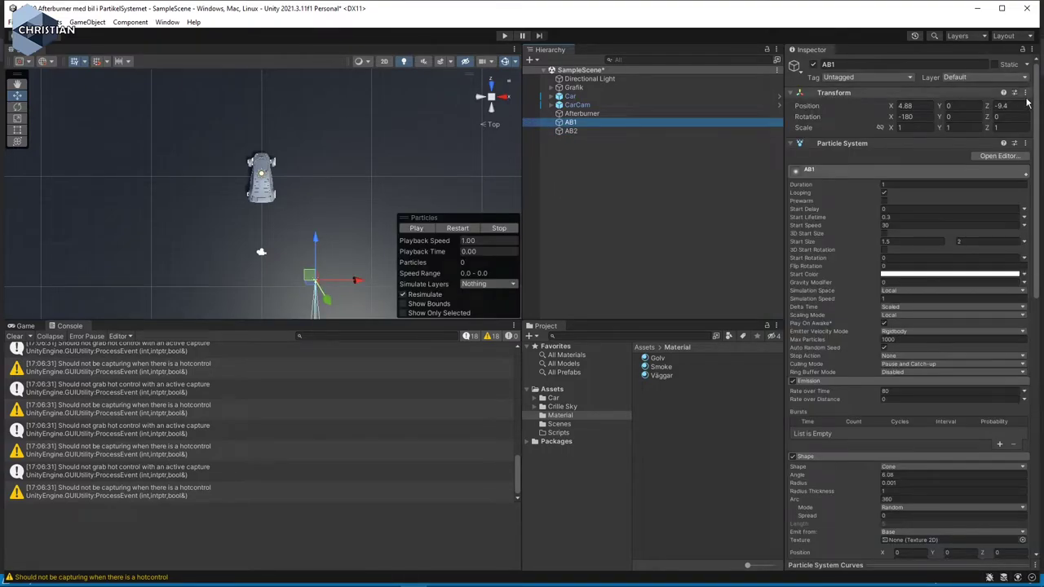
{"action": "left_click", "coordinate": [922, 109]}
{"action": "type", "text": "0"}
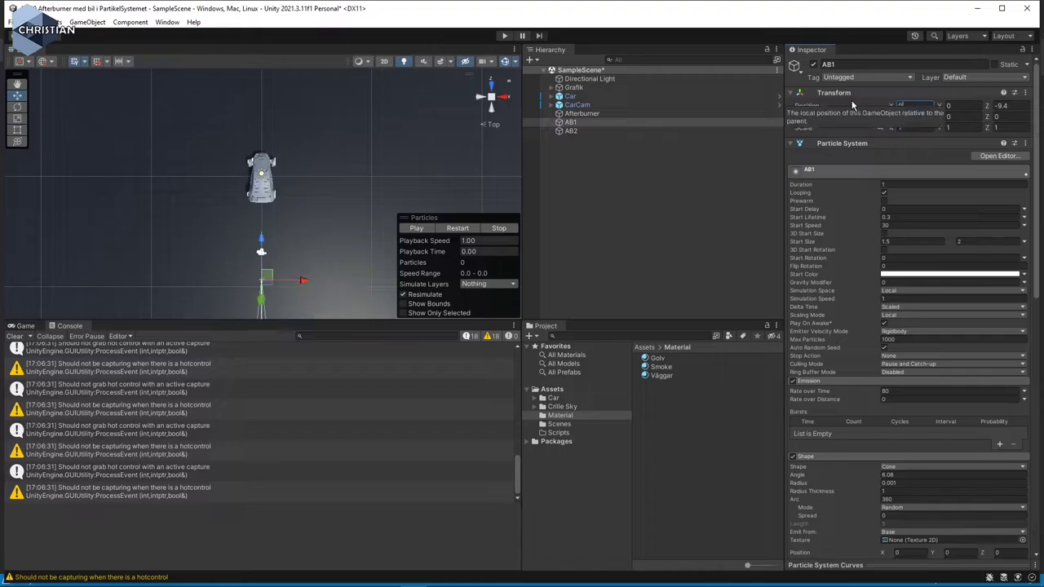
{"action": "key", "text": "Tab"}
{"action": "type", "text": "0"}
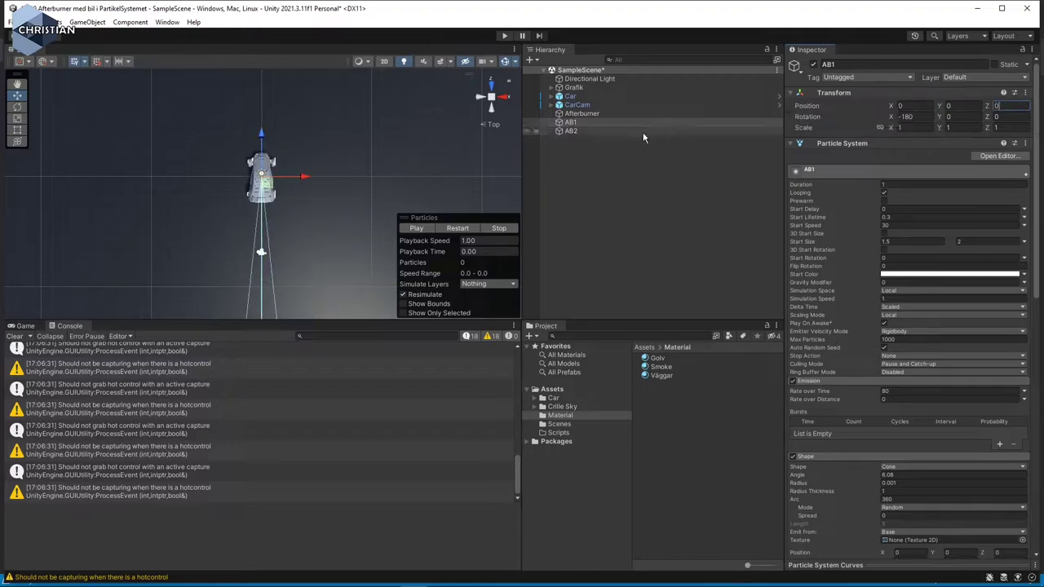
Set AB2's position to X 0 and Z 0 so it also sits at the origin
{"action": "left_click", "coordinate": [596, 131]}
{"action": "type", "text": "0"}
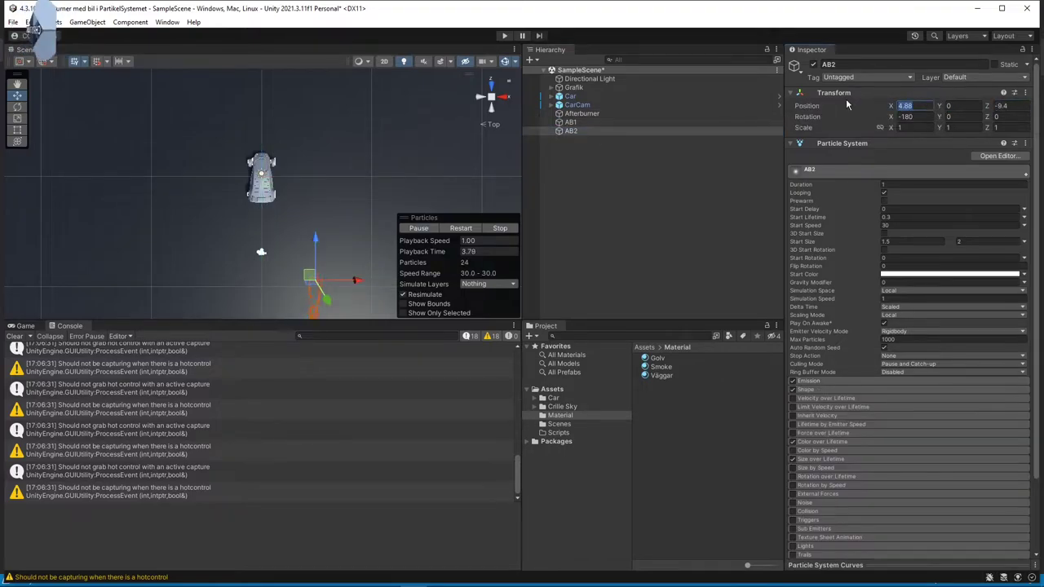
{"action": "key", "text": "Tab"}
{"action": "key", "text": "Tab"}
{"action": "type", "text": "0"}
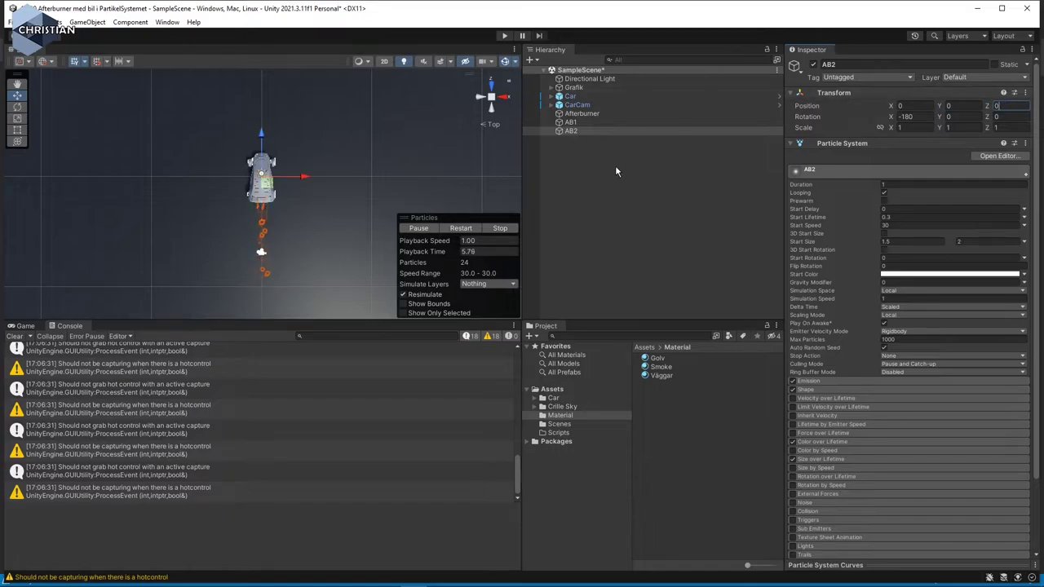
Reset the Afterburner object's transform
{"action": "left_click", "coordinate": [608, 113]}
{"action": "left_click", "coordinate": [1032, 93]}
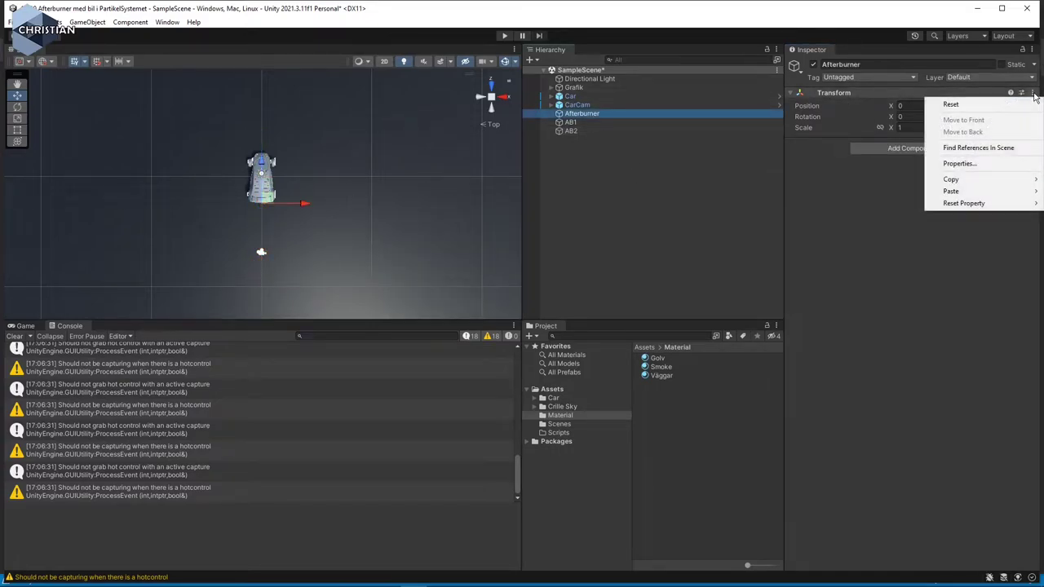
{"action": "left_click", "coordinate": [1007, 105]}
Make the zeroed AB1 and AB2 particle systems children of the Afterburner object
{"action": "left_click", "coordinate": [599, 124]}
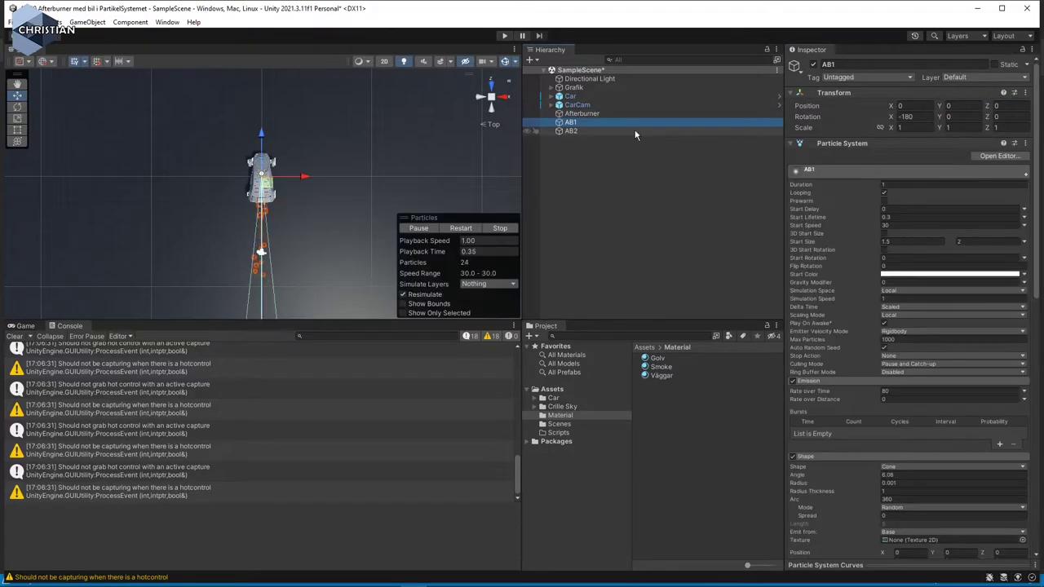
{"action": "left_click", "coordinate": [583, 132]}
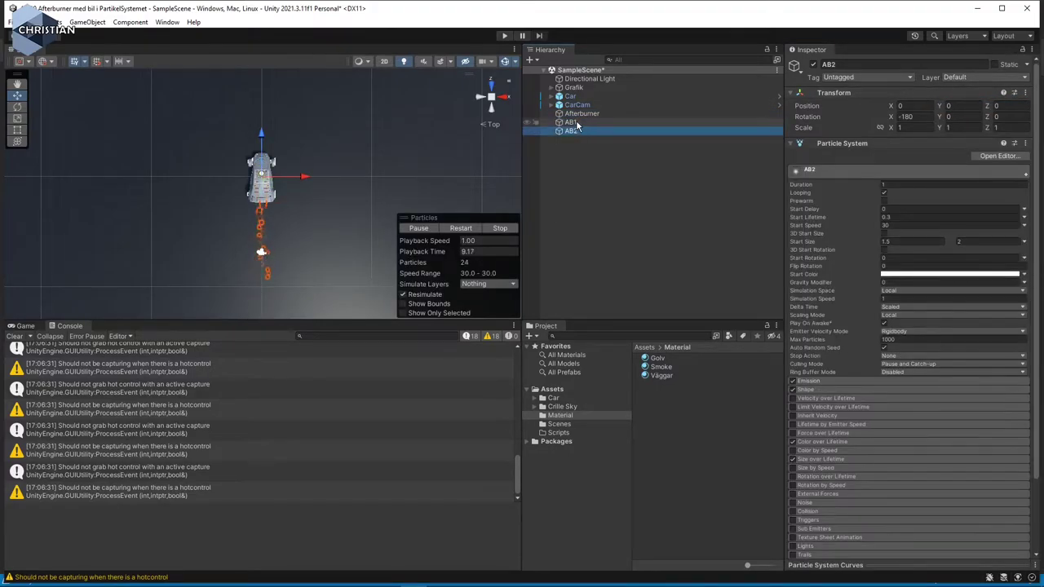
{"action": "left_click", "coordinate": [576, 123], "text": "ctrl"}
{"action": "key", "text": "f"}
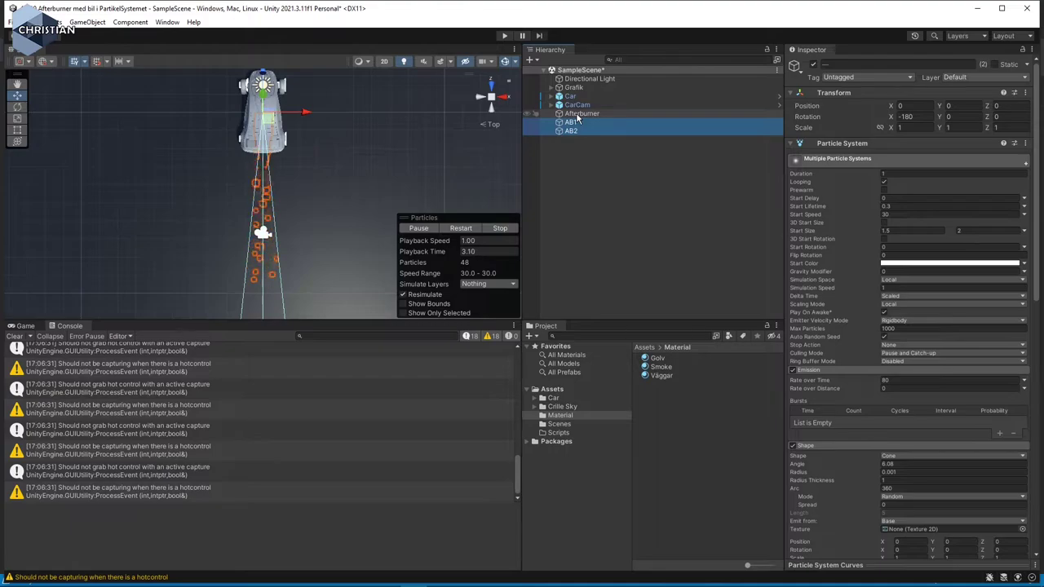
{"action": "left_click_drag", "start_coordinate": [580, 120], "coordinate": [584, 115]}
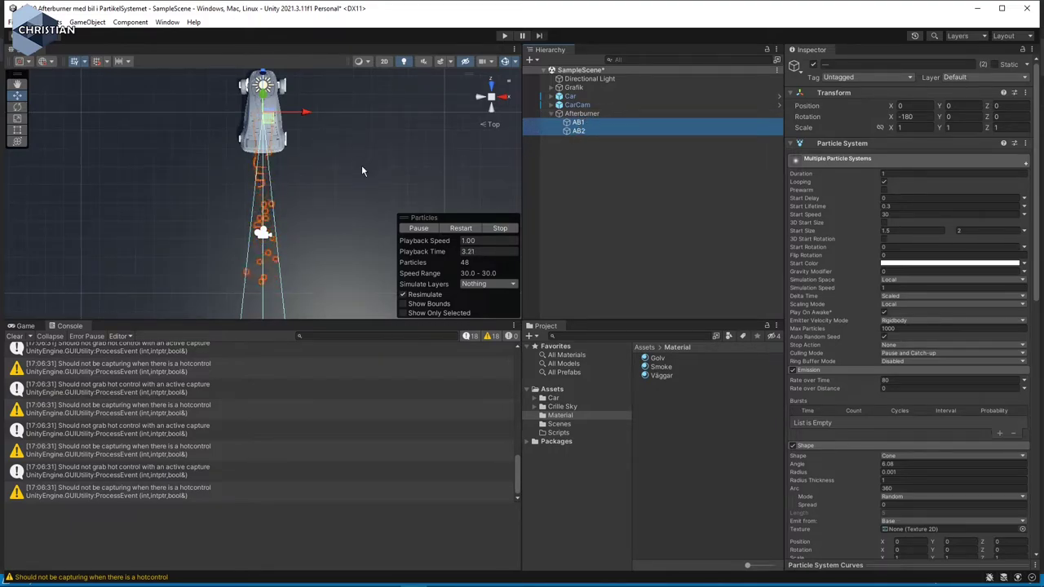
Move AB1 to the left side of the car's rear edge, at about X -0.63 and Z -2.77
{"action": "scroll", "coordinate": [342, 163], "scroll_direction": "up", "scroll_amount": 2}
{"action": "scroll", "coordinate": [324, 163], "scroll_direction": "up", "scroll_amount": 3}
{"action": "middle_click_drag", "start_coordinate": [323, 163], "coordinate": [283, 158]}
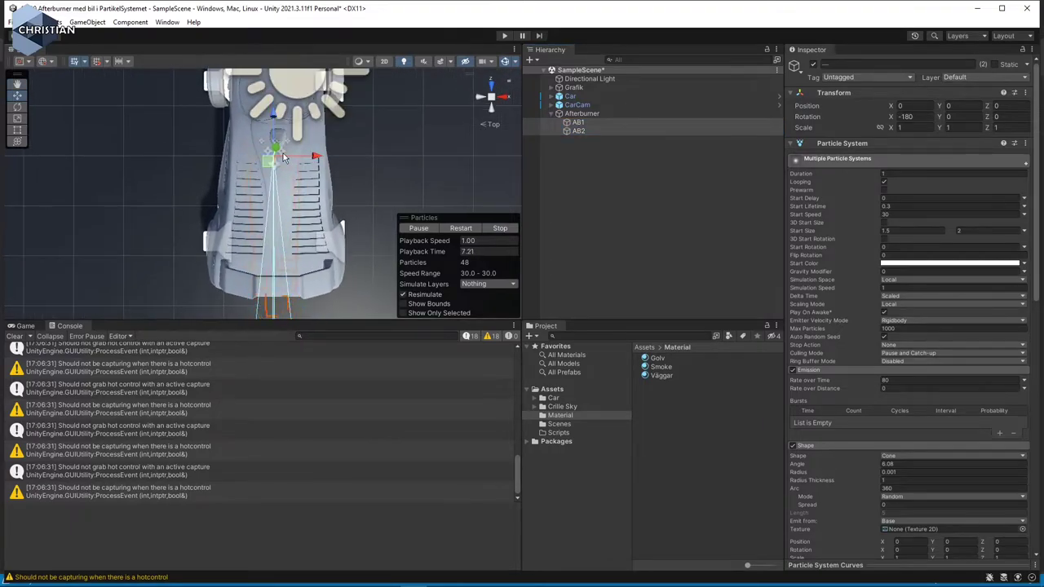
{"action": "left_click", "coordinate": [578, 122]}
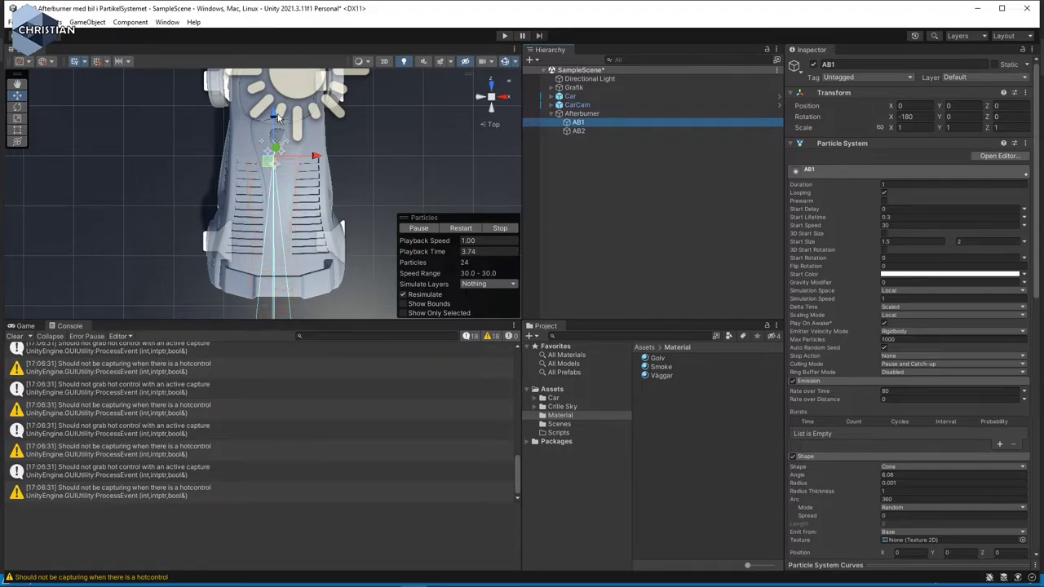
{"action": "left_click_drag", "start_coordinate": [274, 153], "coordinate": [252, 257]}
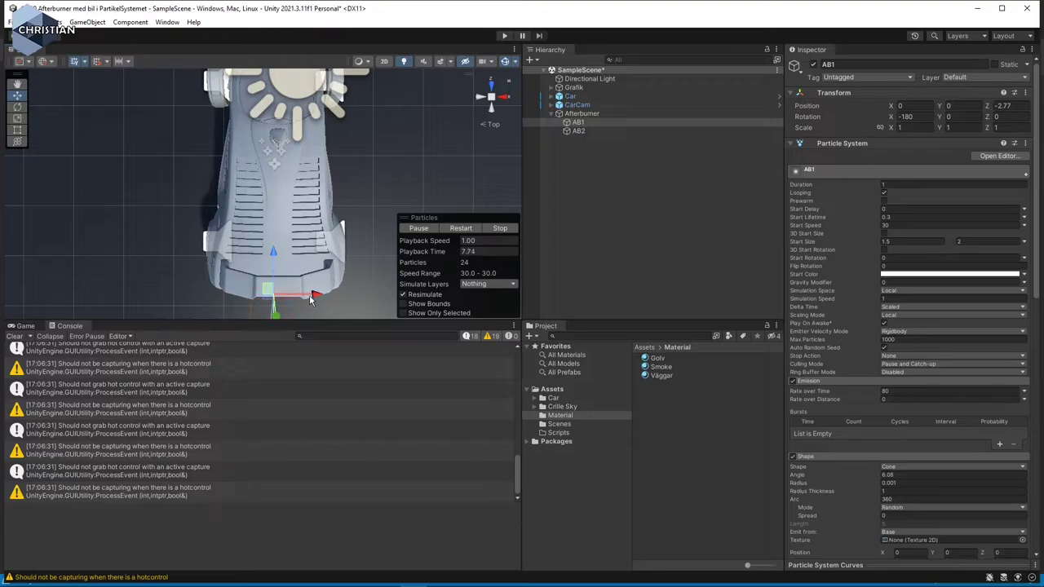
{"action": "left_click_drag", "start_coordinate": [310, 299], "coordinate": [285, 294]}
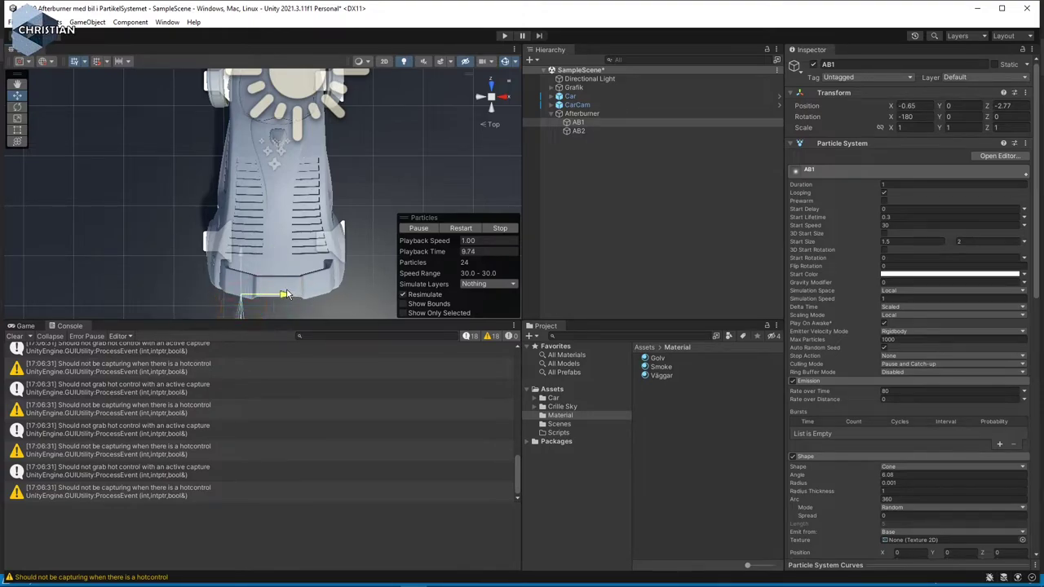
Move AB2 to the right side of the car's rear edge, at about X 0.87 and Z -2.77
{"action": "left_click", "coordinate": [594, 131]}
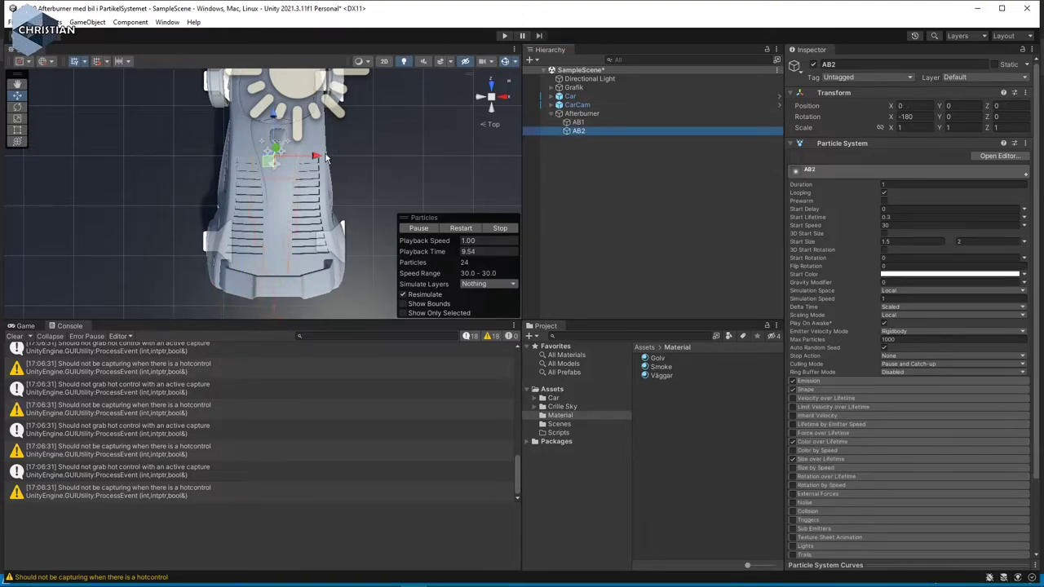
{"action": "left_click_drag", "start_coordinate": [274, 118], "coordinate": [275, 250]}
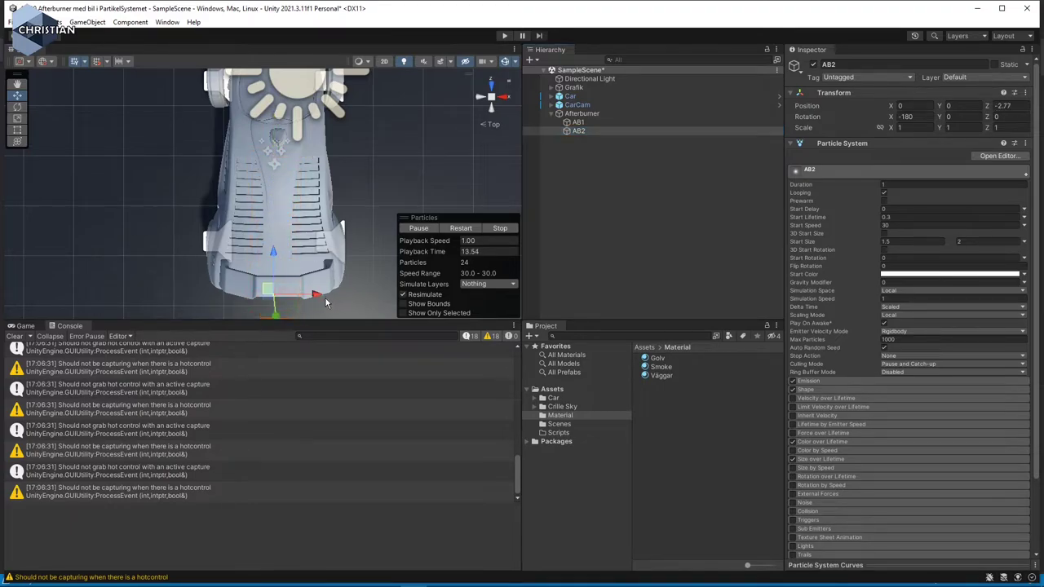
{"action": "left_click_drag", "start_coordinate": [330, 299], "coordinate": [359, 298]}
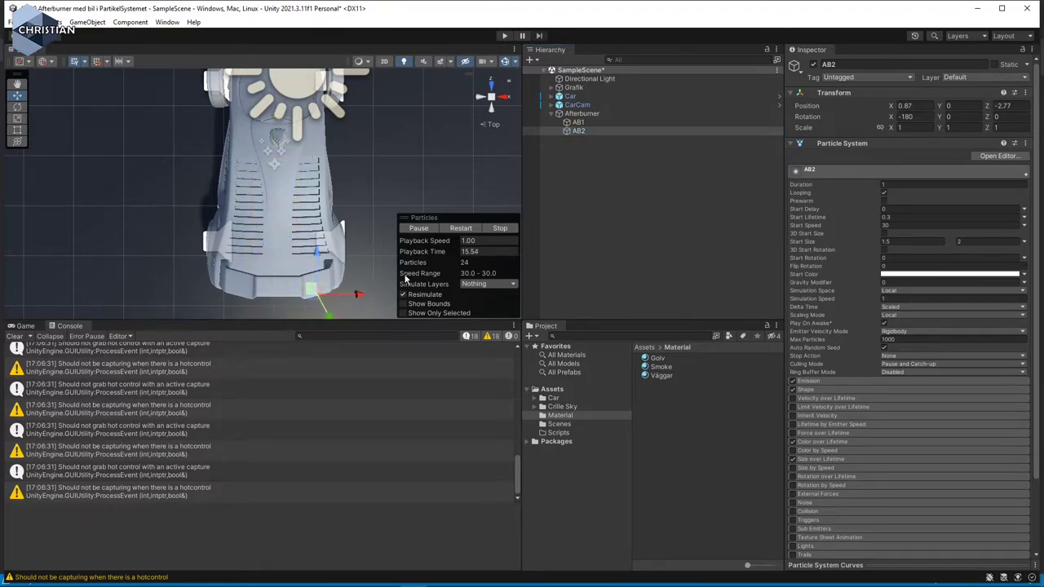
Raise the Afterburner object to about Y 0.47 and check the flames' height against the car's rear
{"action": "left_click", "coordinate": [506, 99]}
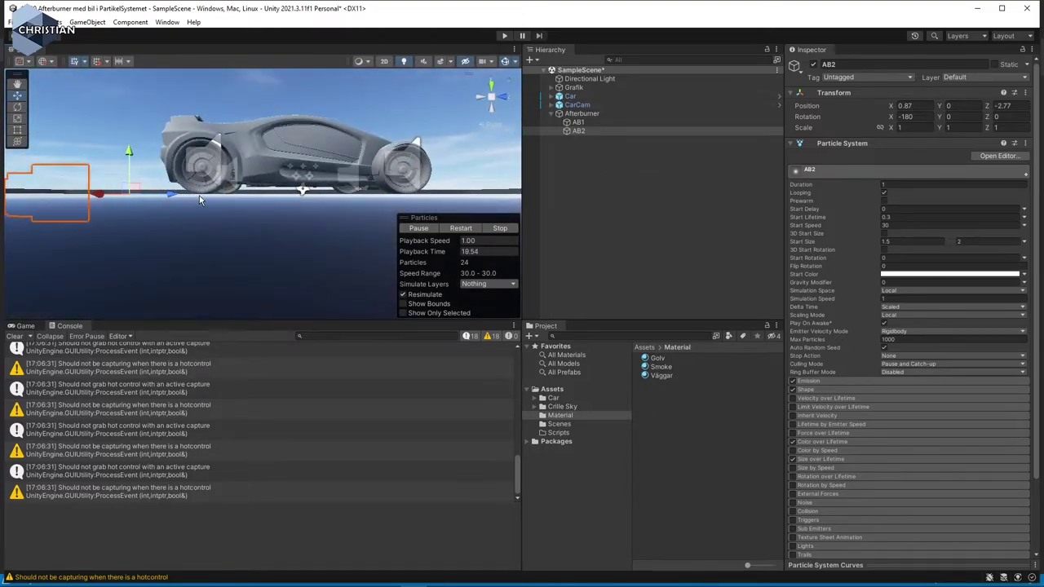
{"action": "right_click_drag", "start_coordinate": [200, 200], "coordinate": [285, 204]}
{"action": "left_click", "coordinate": [587, 116]}
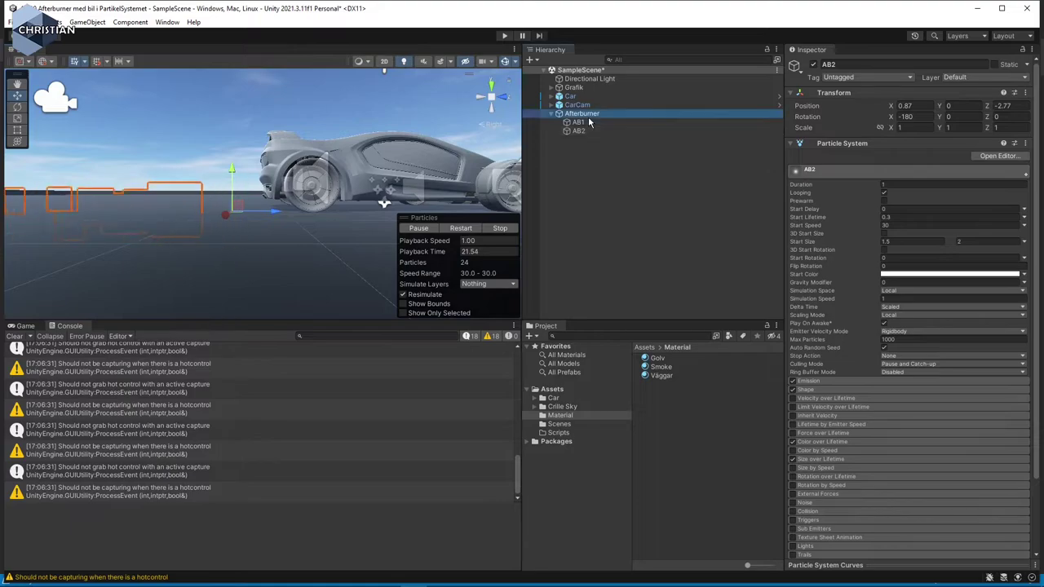
{"action": "left_click_drag", "start_coordinate": [318, 174], "coordinate": [316, 144]}
{"action": "left_click", "coordinate": [578, 121]}
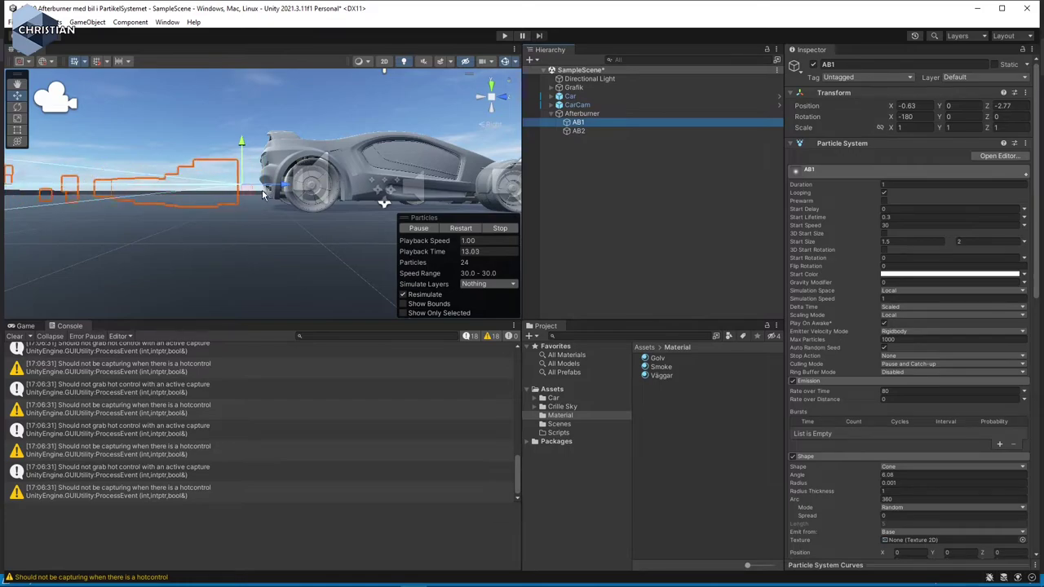
{"action": "left_click_drag", "start_coordinate": [269, 192], "coordinate": [225, 235], "text": "alt"}
{"action": "left_click", "coordinate": [607, 113]}
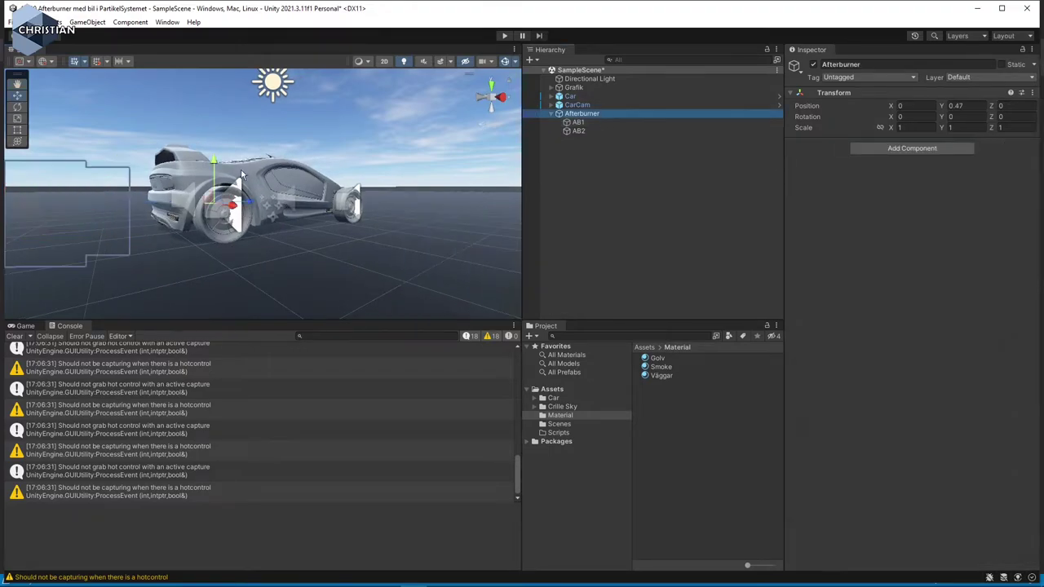
Run the game to check the afterburner flames behind the car, and end the test run
{"action": "left_click", "coordinate": [579, 124]}
{"action": "left_click", "coordinate": [579, 130]}
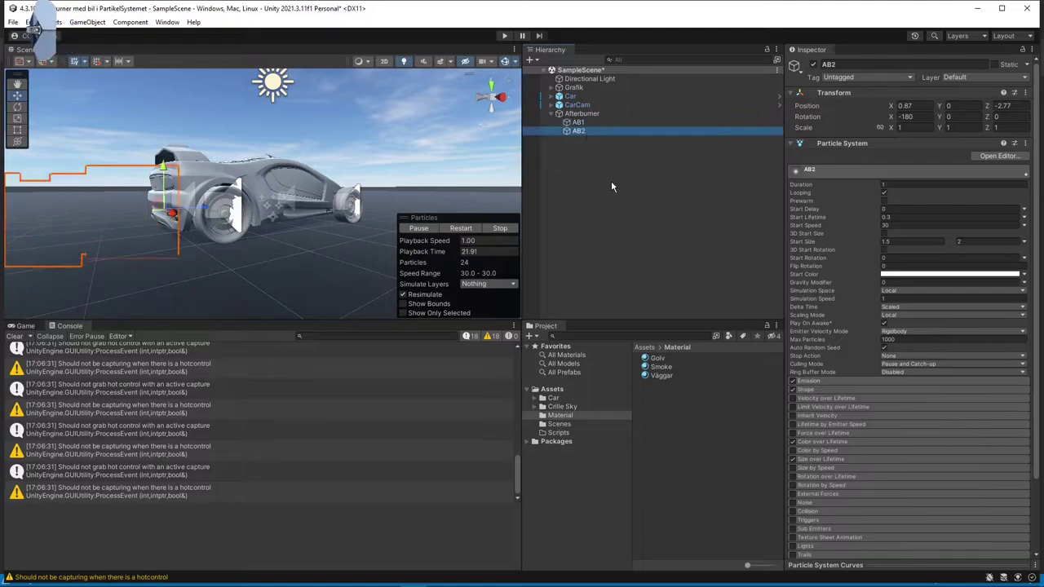
{"action": "left_click", "coordinate": [650, 224]}
{"action": "left_click", "coordinate": [504, 35]}
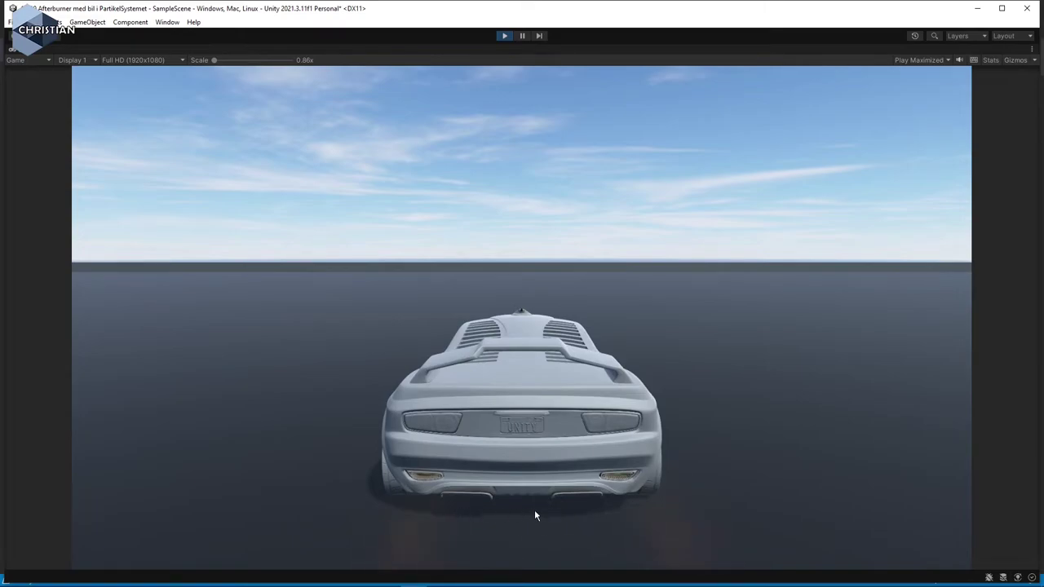
{"action": "left_click", "coordinate": [505, 35]}
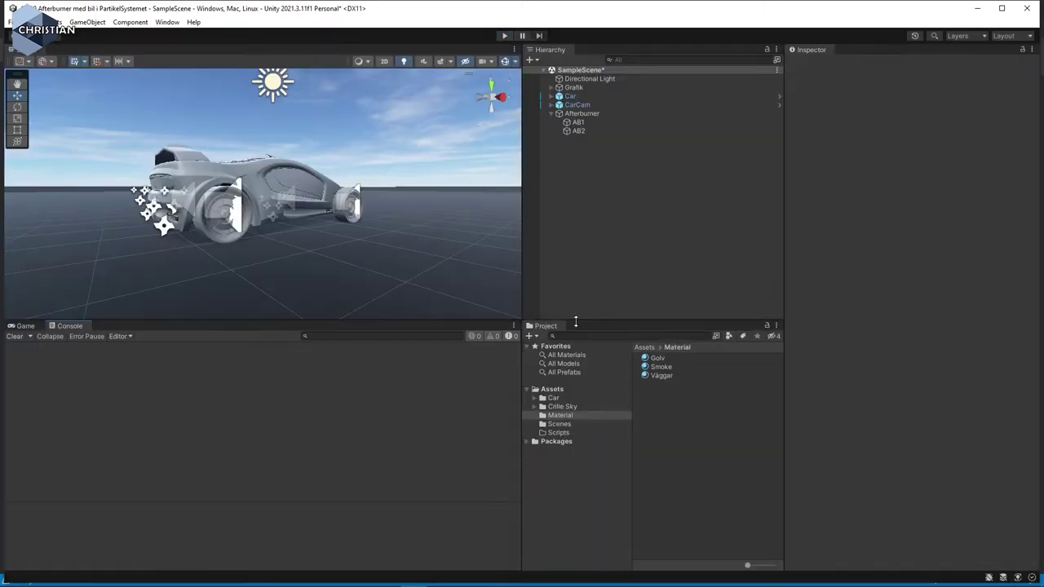
From a top view, shift AB1 and AB2 inward toward the middle of the car's rear, with AB2 at about X 0.52
{"action": "left_click", "coordinate": [593, 122]}
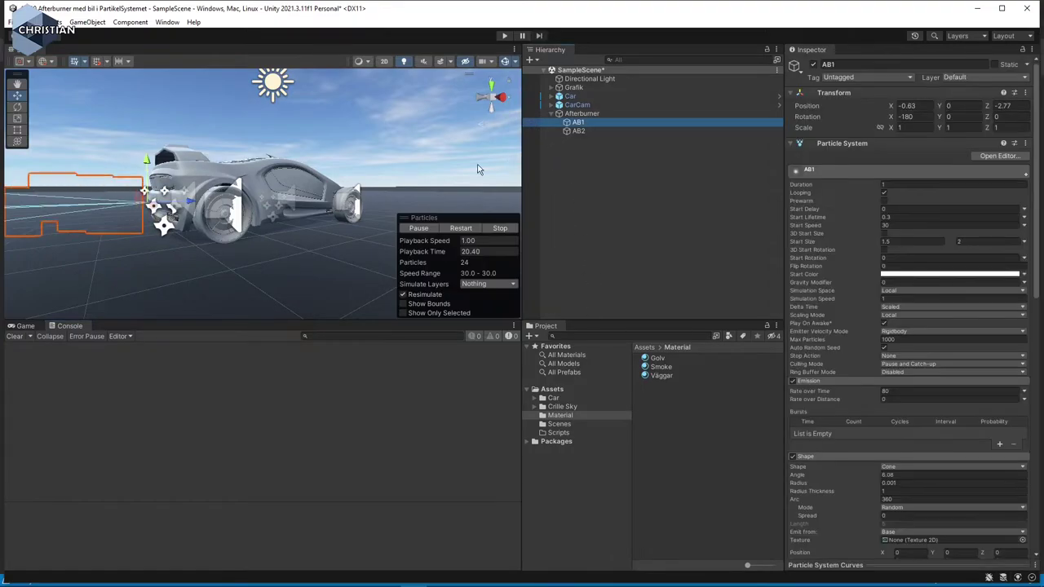
{"action": "scroll", "coordinate": [216, 225], "scroll_direction": "up", "scroll_amount": 5}
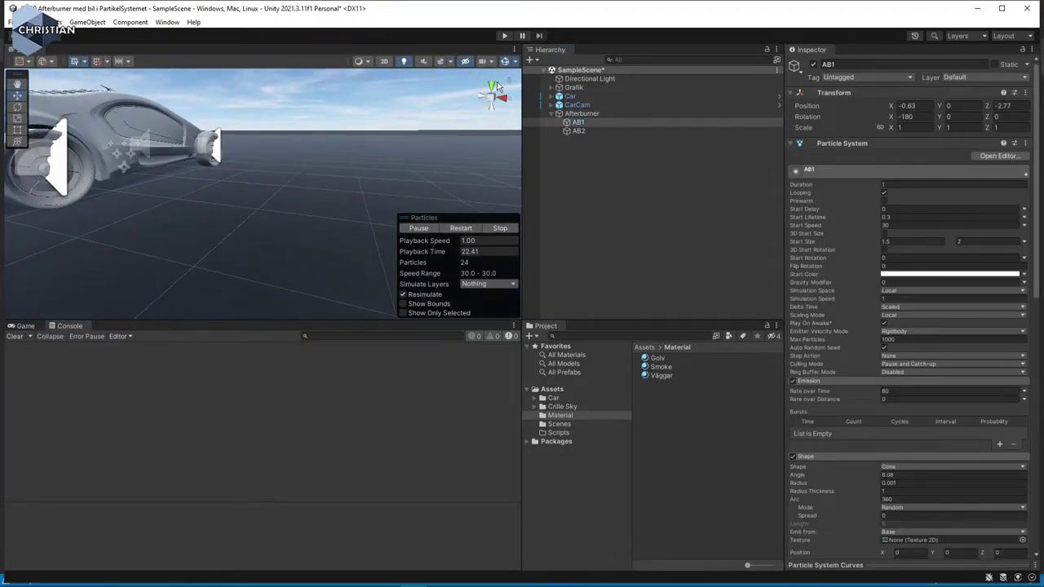
{"action": "left_click", "coordinate": [492, 85]}
{"action": "middle_click_drag", "start_coordinate": [180, 212], "coordinate": [310, 144]}
{"action": "left_click_drag", "start_coordinate": [309, 207], "coordinate": [353, 205]}
{"action": "left_click", "coordinate": [581, 130]}
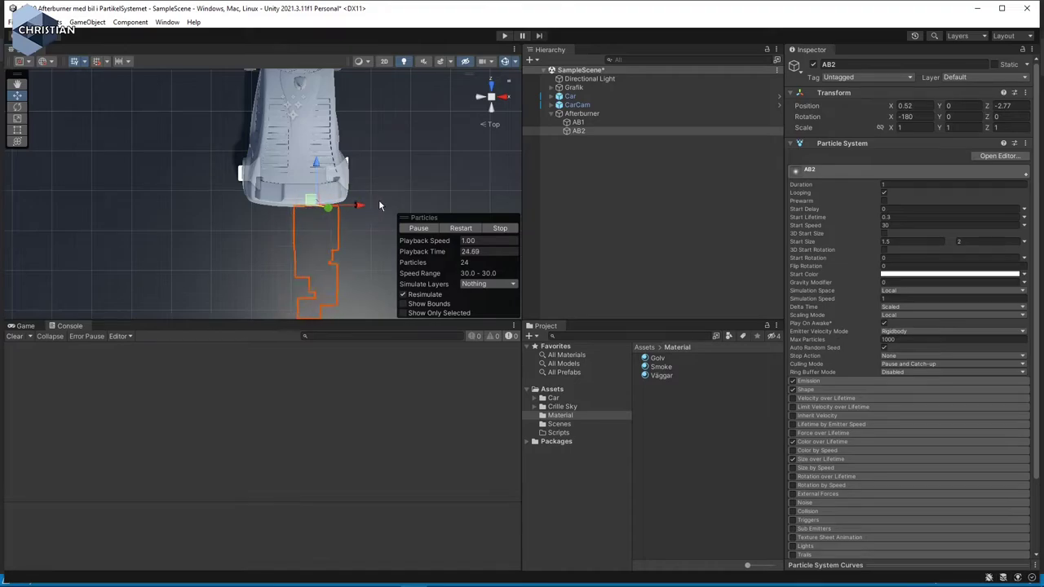
{"action": "left_click", "coordinate": [704, 192]}
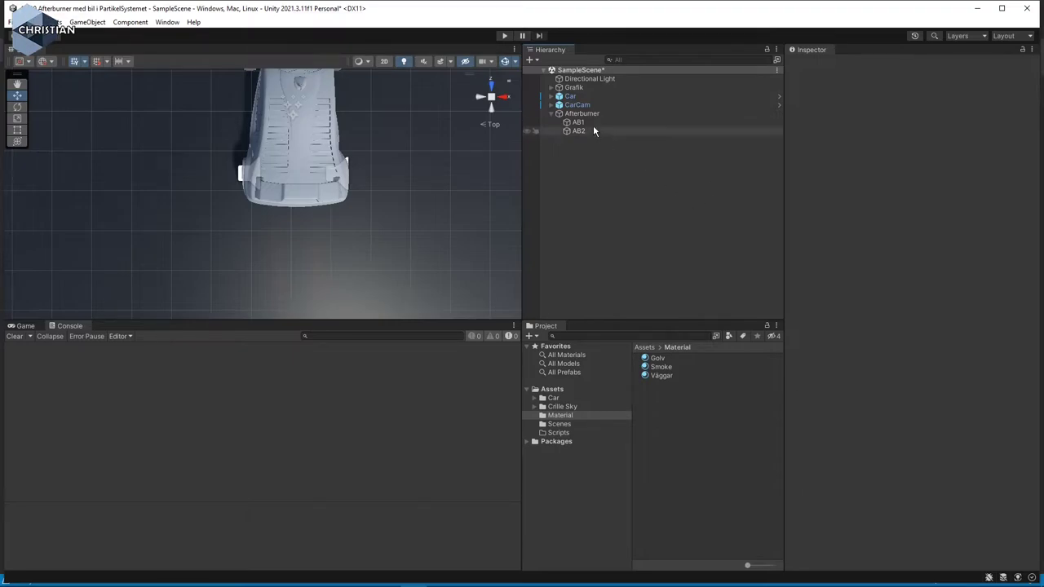
Add a new script component named PlayerController to the Car object
{"action": "left_click", "coordinate": [585, 97]}
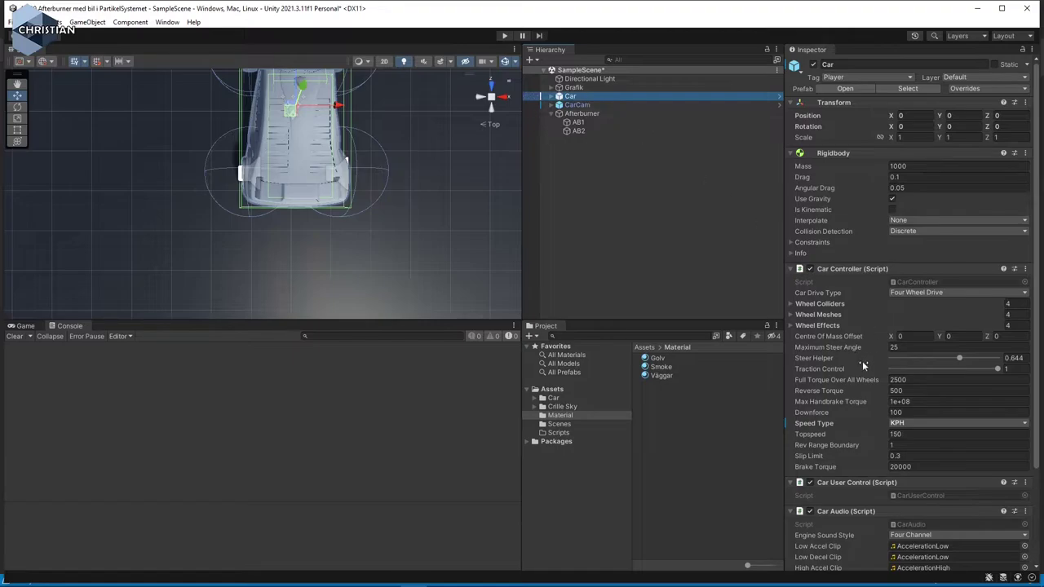
{"action": "scroll", "coordinate": [863, 366], "scroll_direction": "down", "scroll_amount": 3}
{"action": "left_click", "coordinate": [910, 562]}
{"action": "type", "text": "par"}
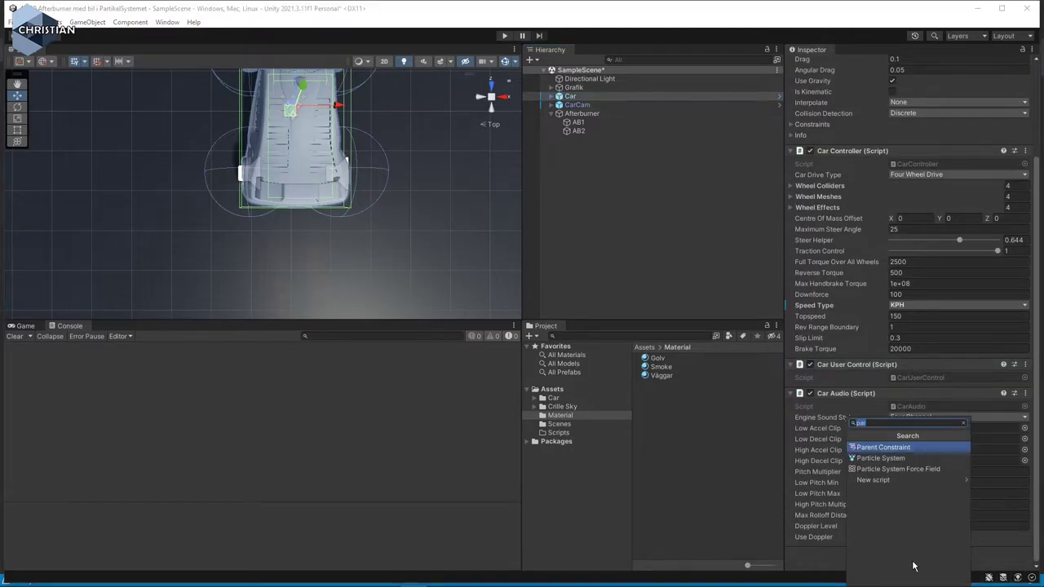
{"action": "key", "text": "BackSpace"}
{"action": "key", "text": "BackSpace"}
{"action": "key", "text": "BackSpace"}
{"action": "type", "text": "PlayerController"}
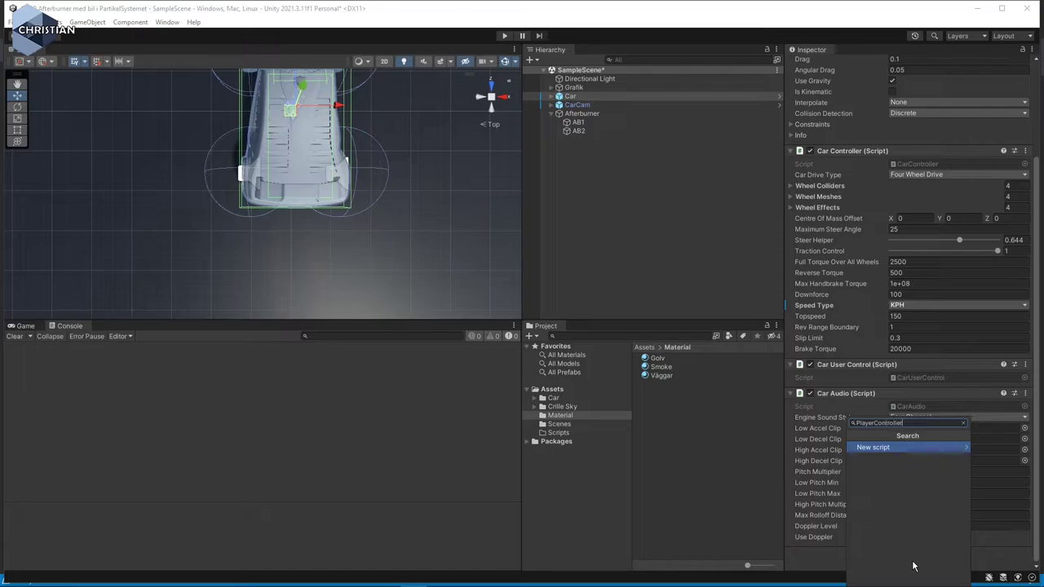
{"action": "key", "text": "Return"}
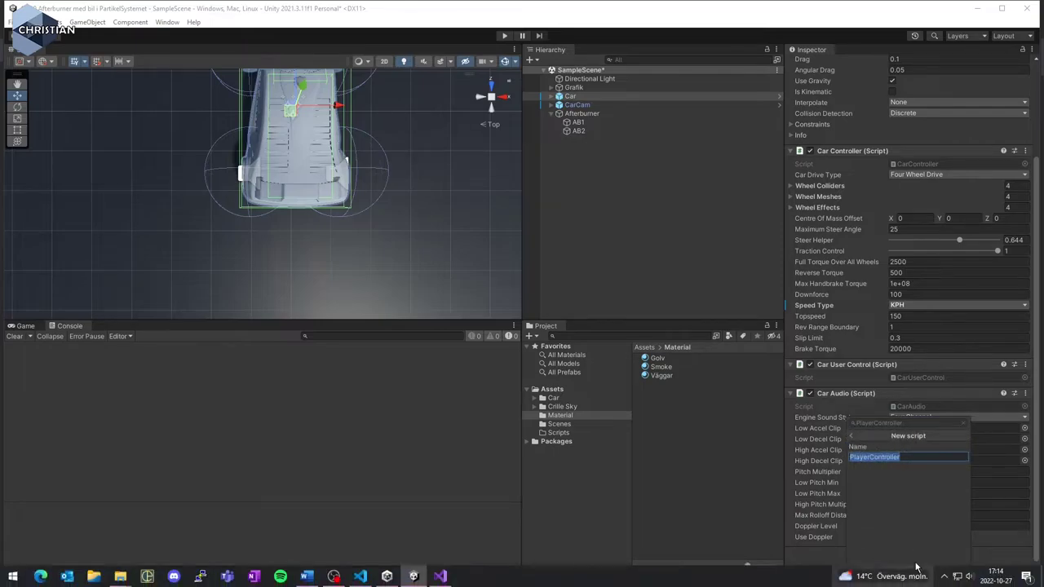
{"action": "left_click", "coordinate": [920, 577]}
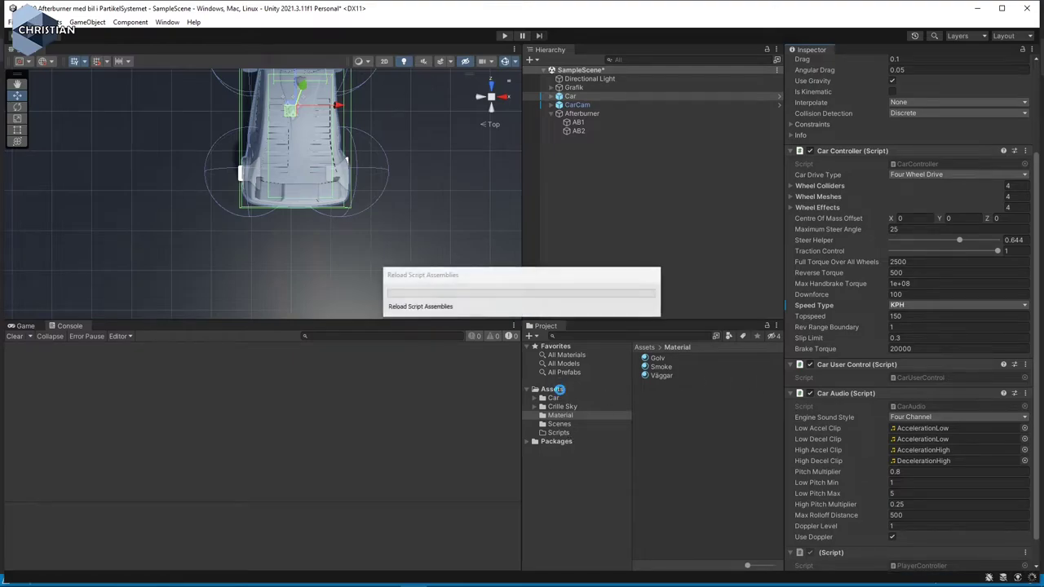
Move the PlayerController script from Assets into the Scripts folder and open it in the code editor
{"action": "left_click", "coordinate": [558, 390]}
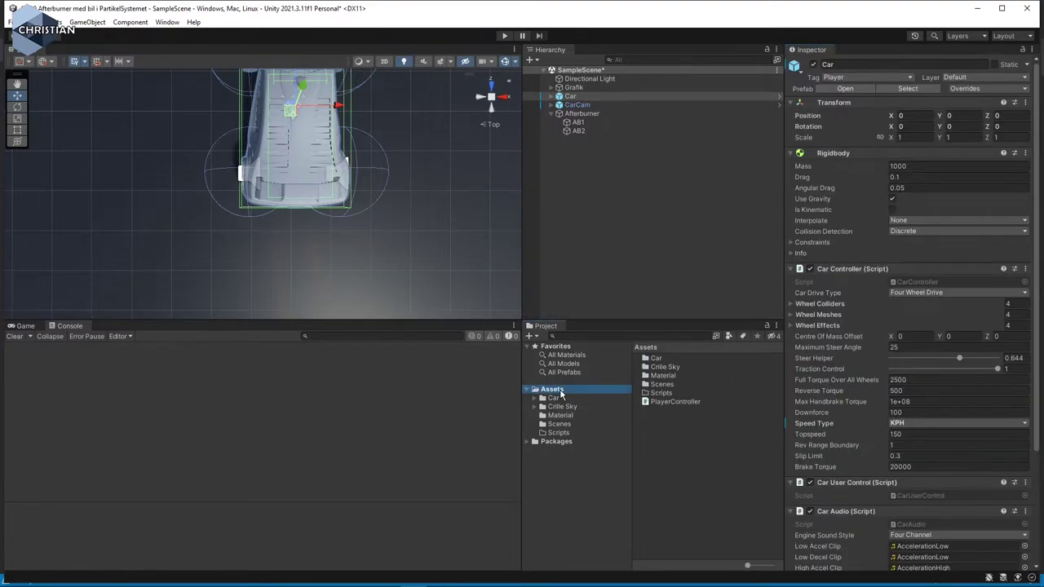
{"action": "left_click", "coordinate": [665, 403]}
{"action": "left_click_drag", "start_coordinate": [665, 403], "coordinate": [661, 393]}
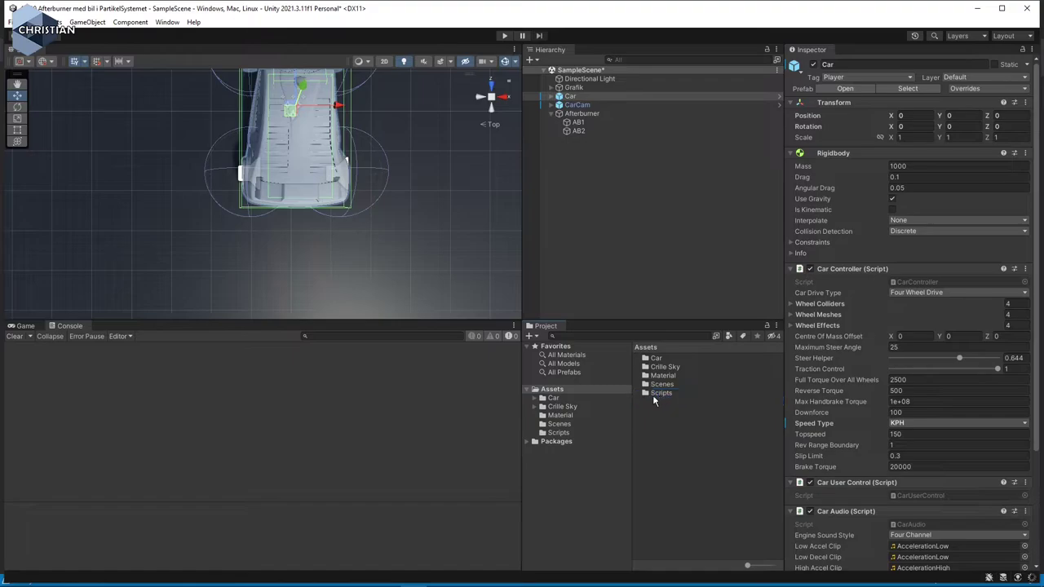
{"action": "left_click", "coordinate": [614, 431]}
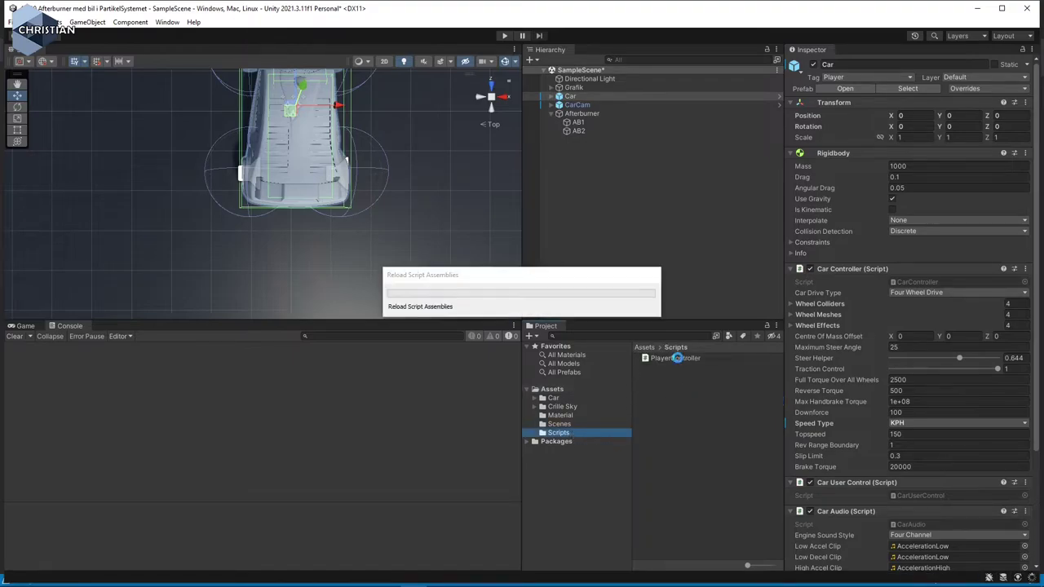
{"action": "double_click", "coordinate": [677, 357]}
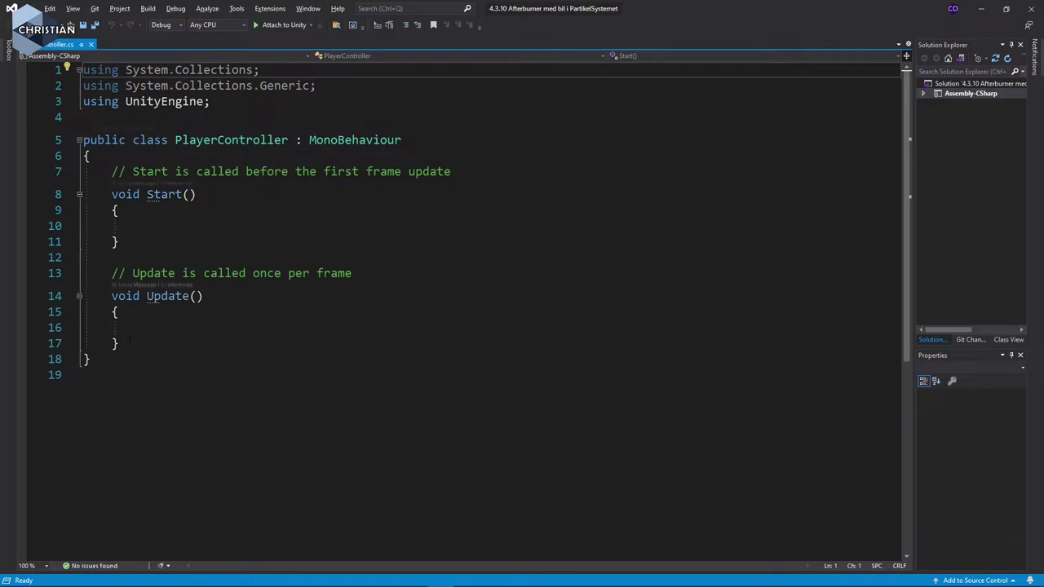
Declare a public GameObject variable named afterBurner at the start of the PlayerController class
{"action": "left_click", "coordinate": [163, 156]}
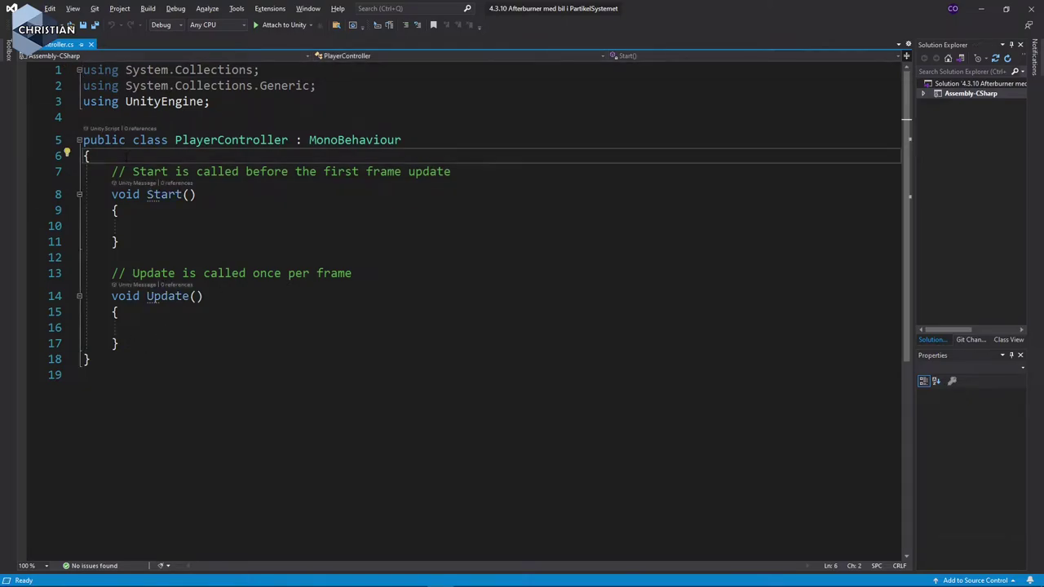
{"action": "key", "text": "Return"}
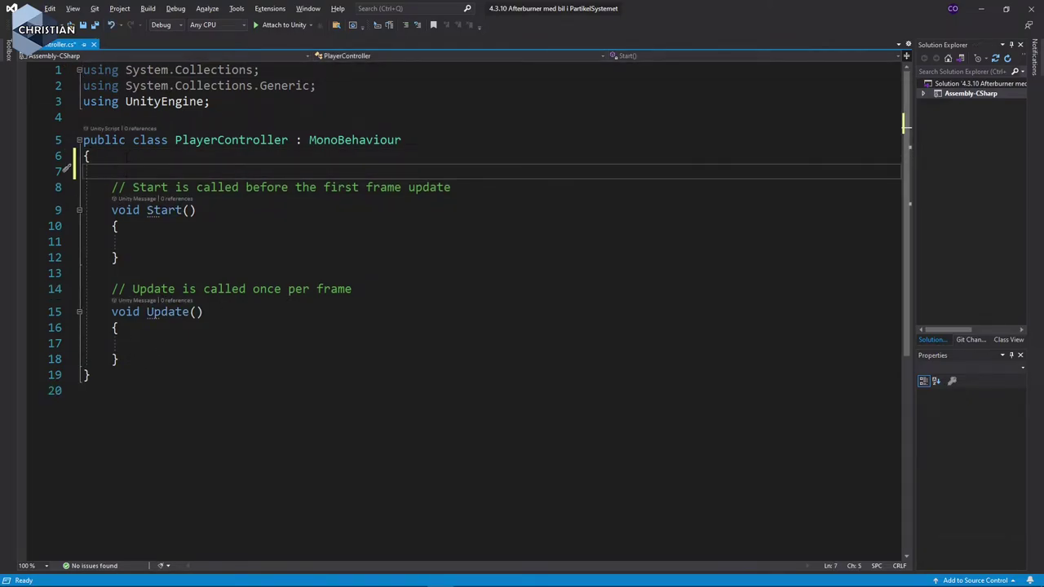
{"action": "type", "text": "pub"}
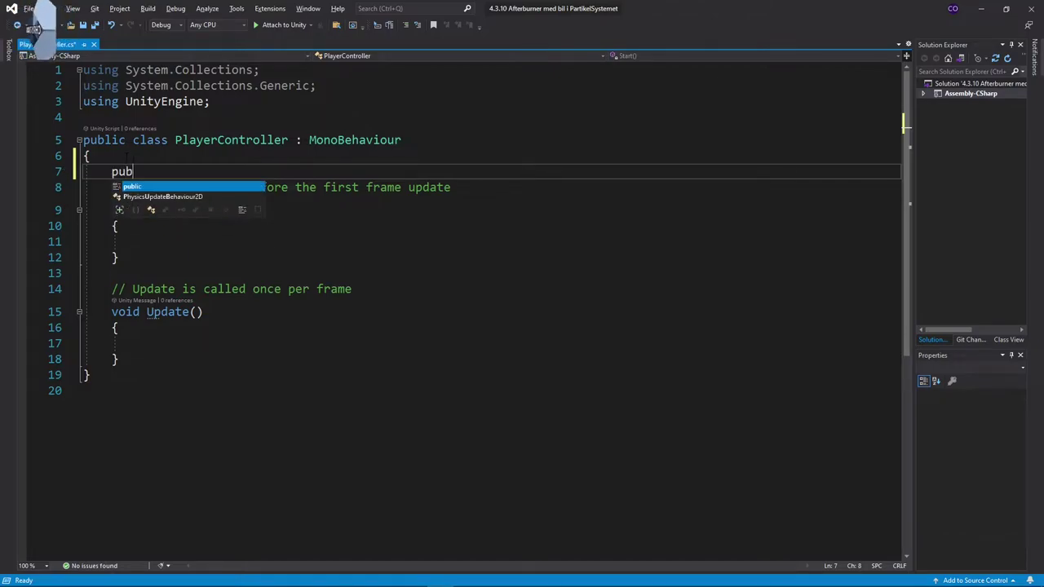
{"action": "key", "text": "Tab"}
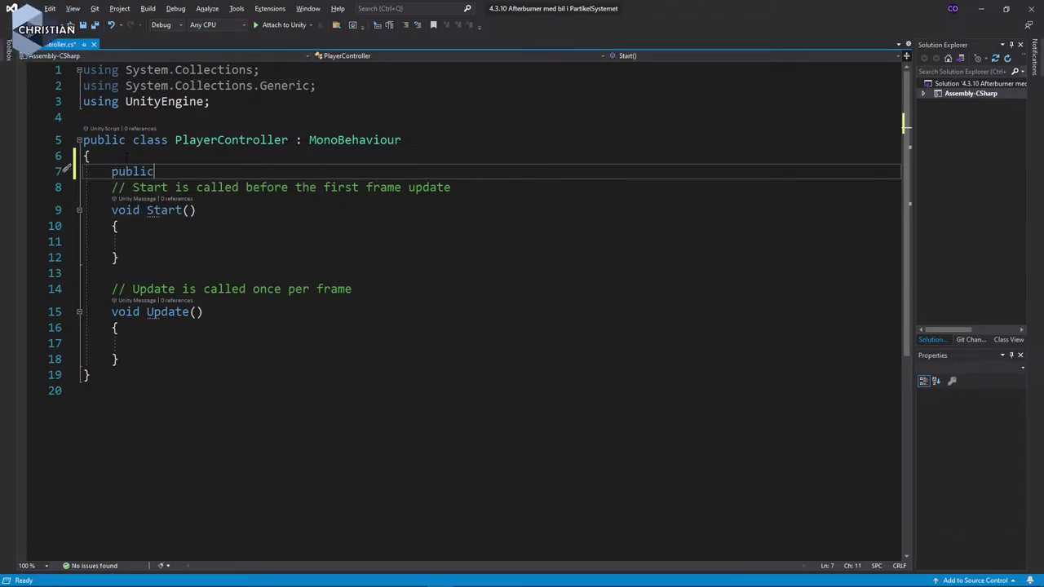
{"action": "type", "text": "Game"}
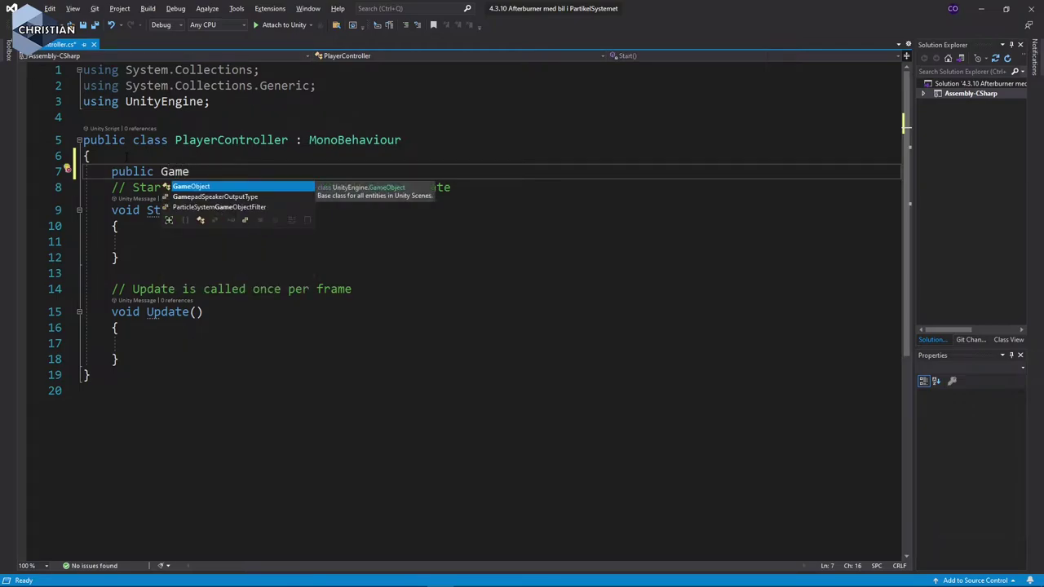
{"action": "key", "text": "Tab"}
{"action": "type", "text": "afterBu"}
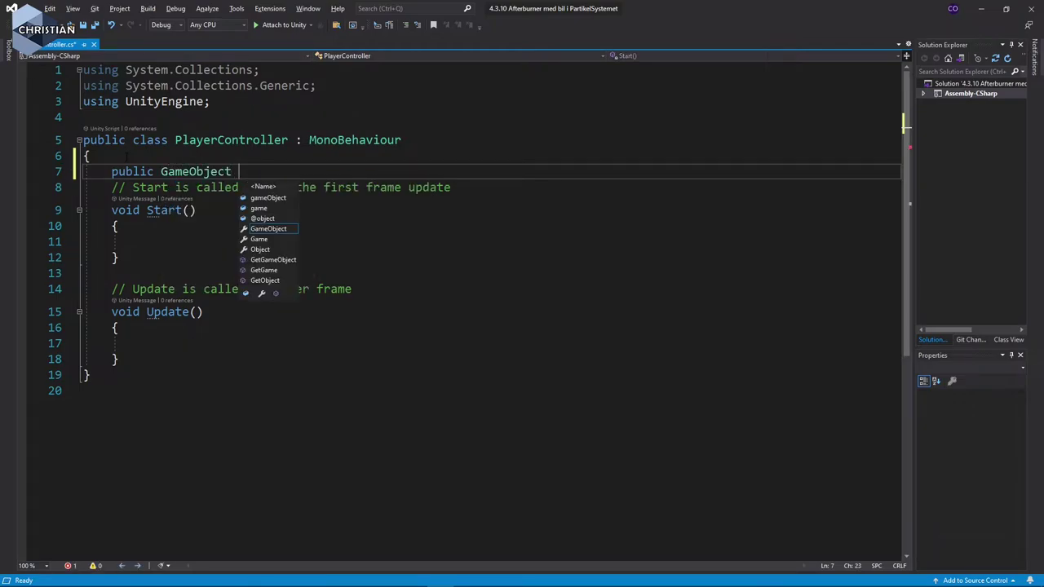
{"action": "type", "text": "r"}
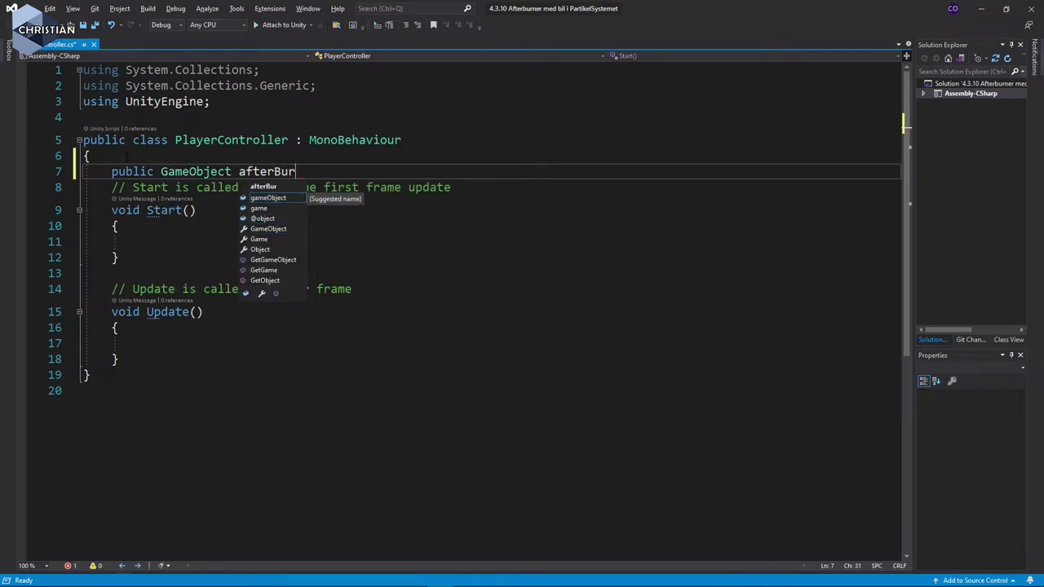
{"action": "type", "text": "ner;"}
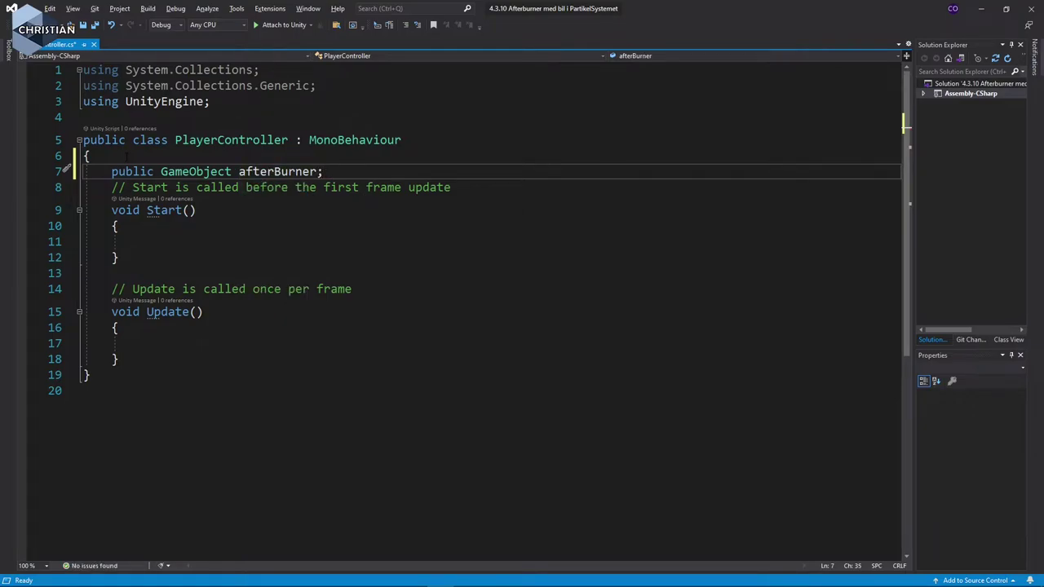
Go to the body of the Start method and auto-format the whole PlayerController document
{"action": "key", "text": "Down"}
{"action": "key", "text": "Down"}
{"action": "key", "text": "Down"}
{"action": "key", "text": "Down"}
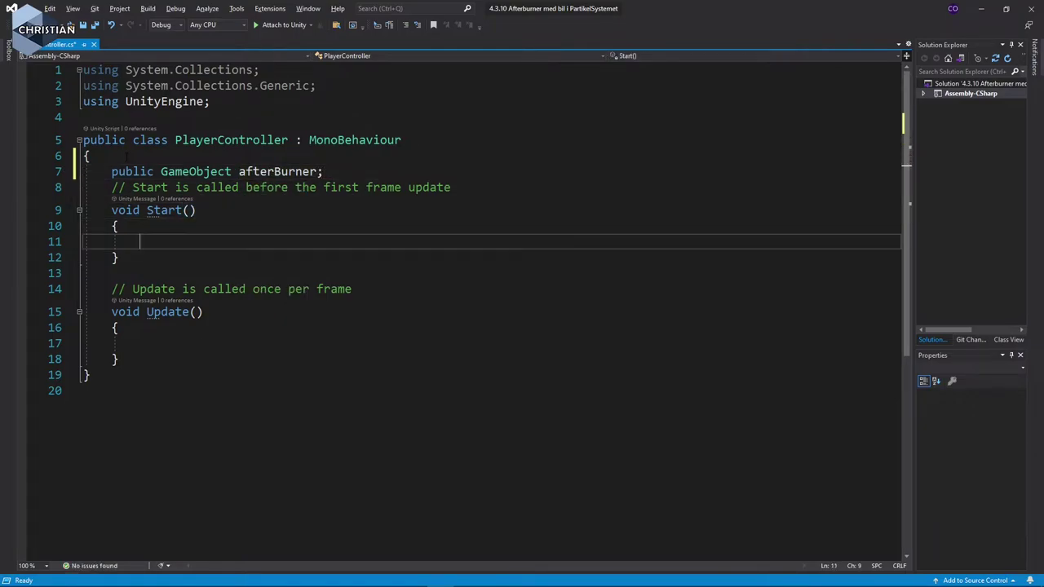
{"action": "key", "text": "ctrl+k"}
{"action": "key", "text": "ctrl+d"}
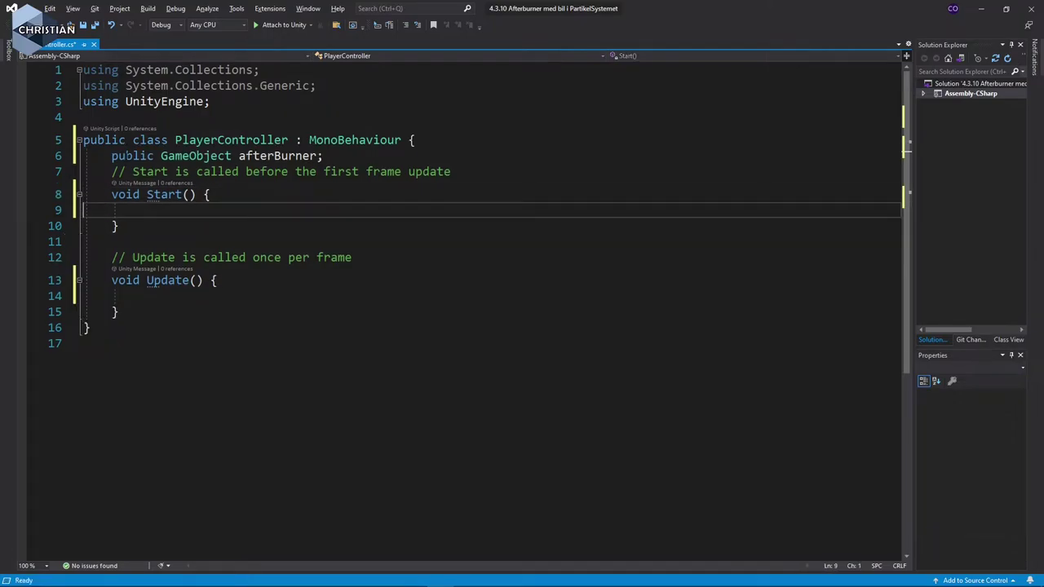
In Start, assign afterBurner = GameObject.FindGameObjectWithTag("AB"); and begin a new line below it
{"action": "key", "text": "Tab"}
{"action": "type", "text": "aft"}
{"action": "key", "text": "Tab"}
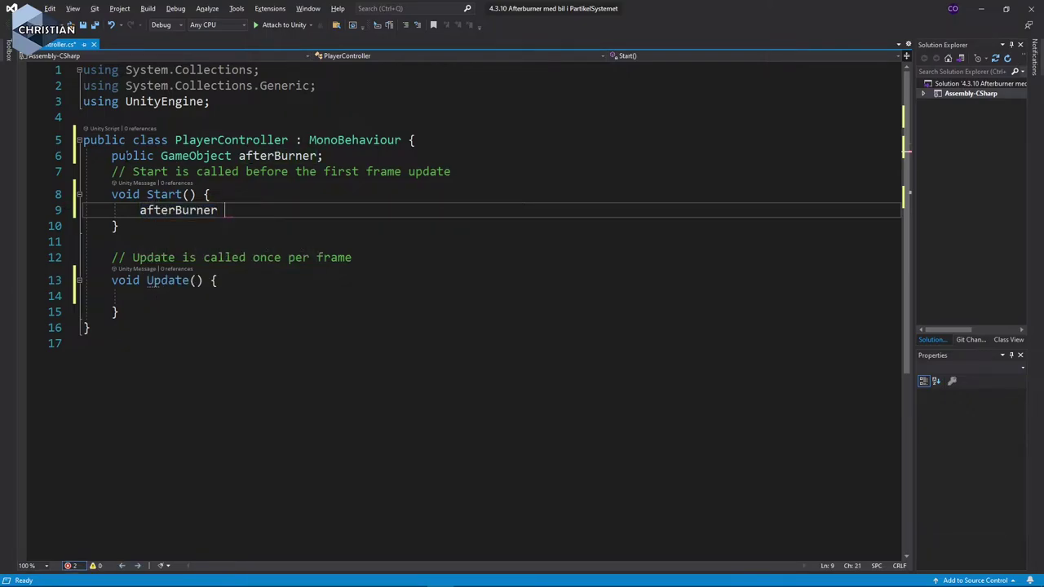
{"action": "type", "text": "= Game"}
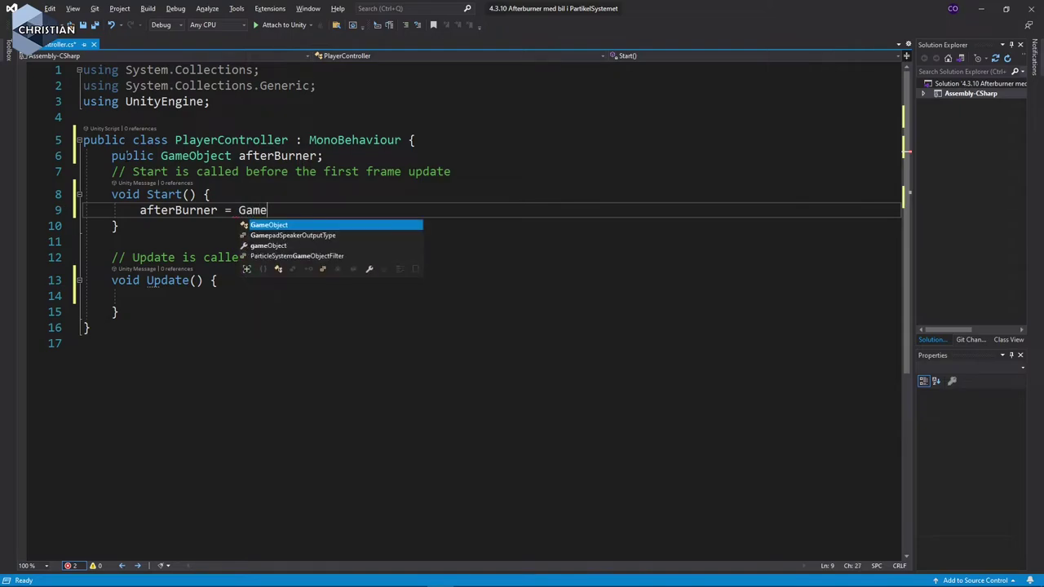
{"action": "key", "text": "Tab"}
{"action": "type", "text": ".F"}
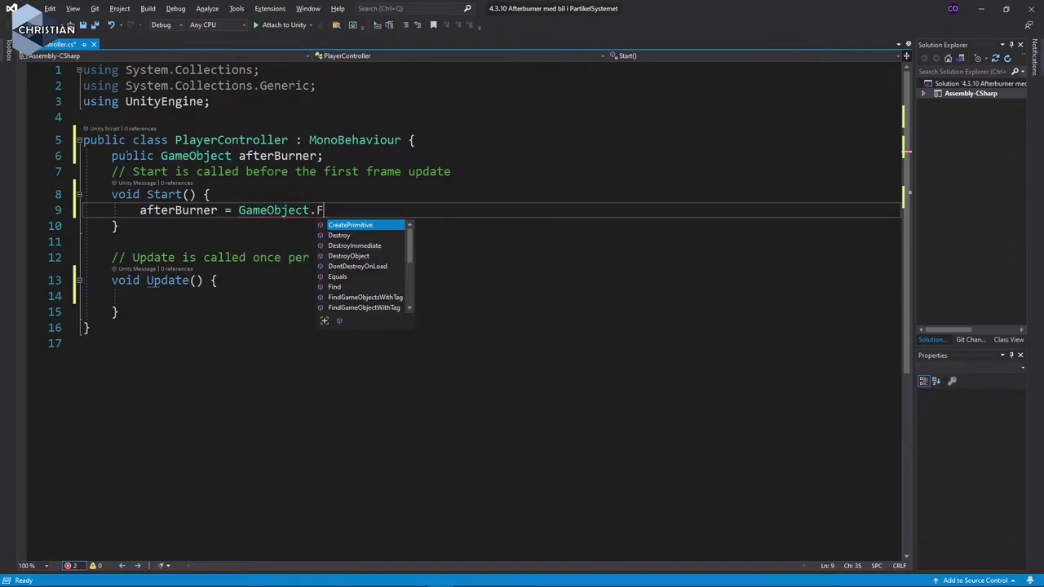
{"action": "type", "text": "in"}
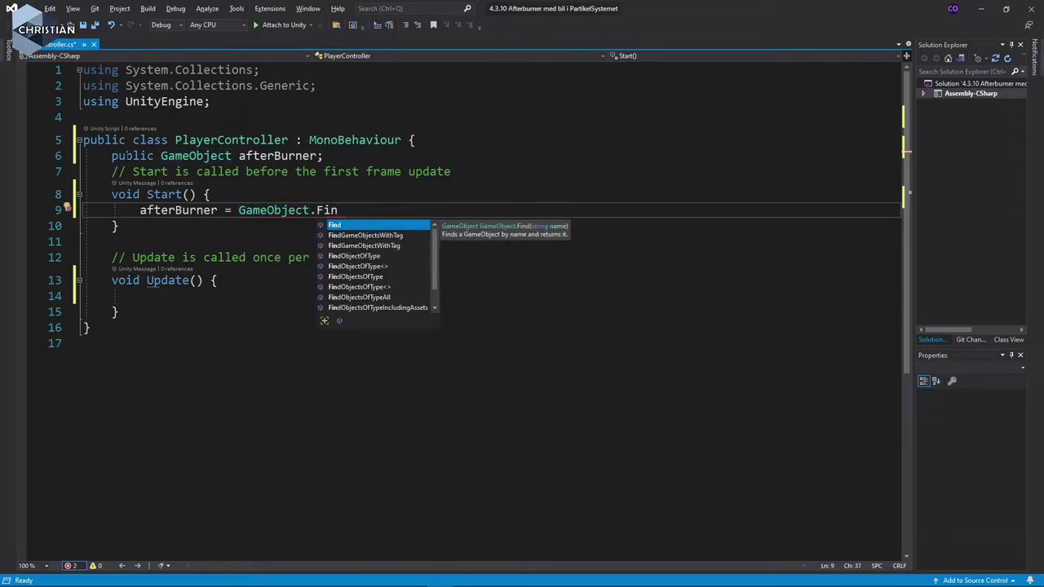
{"action": "key", "text": "Down"}
{"action": "key", "text": "Down"}
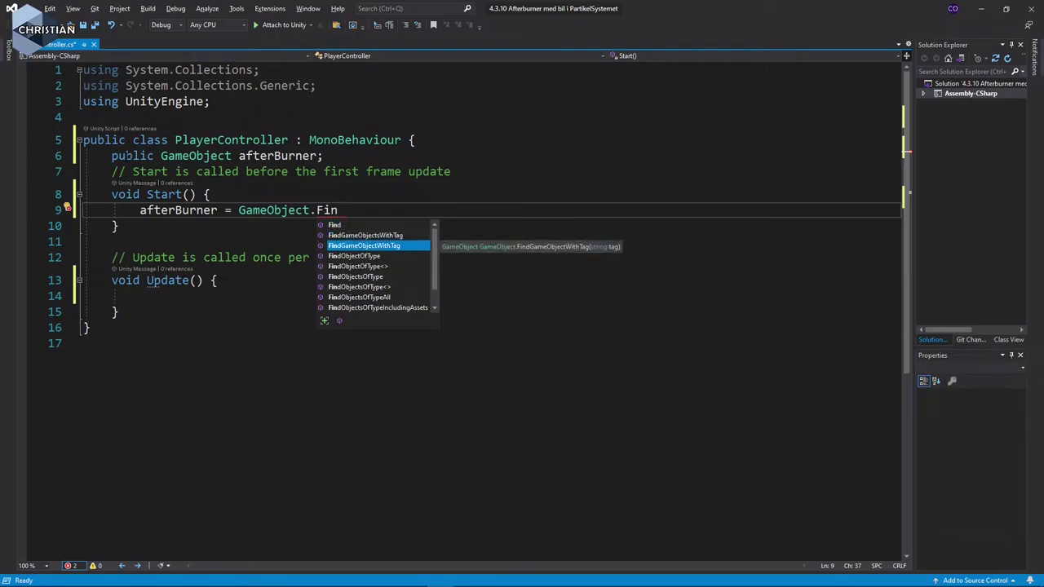
{"action": "key", "text": "Tab"}
{"action": "type", "text": "("}
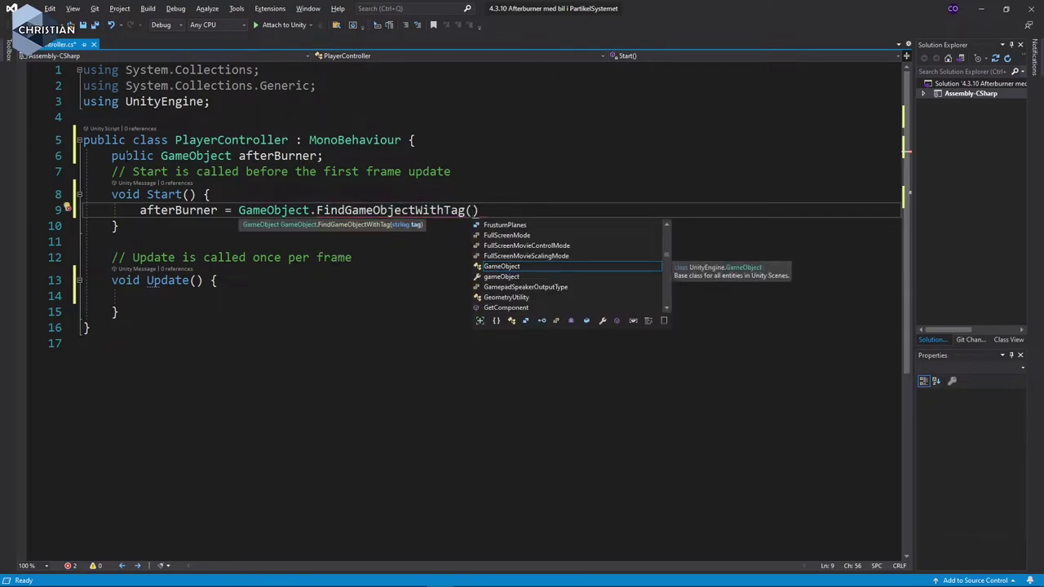
{"action": "type", "text": "\""}
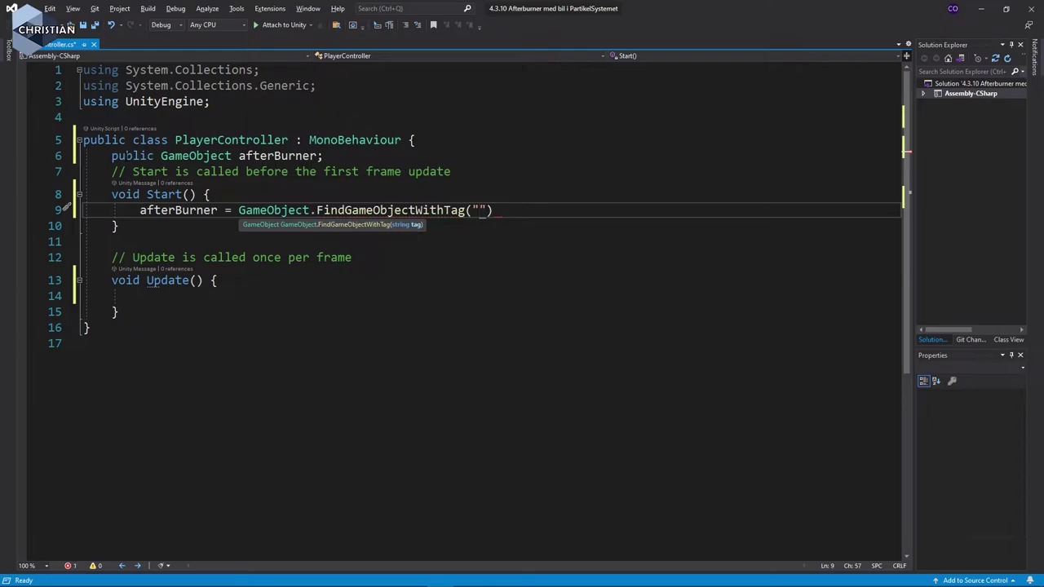
{"action": "type", "text": "AB\")"}
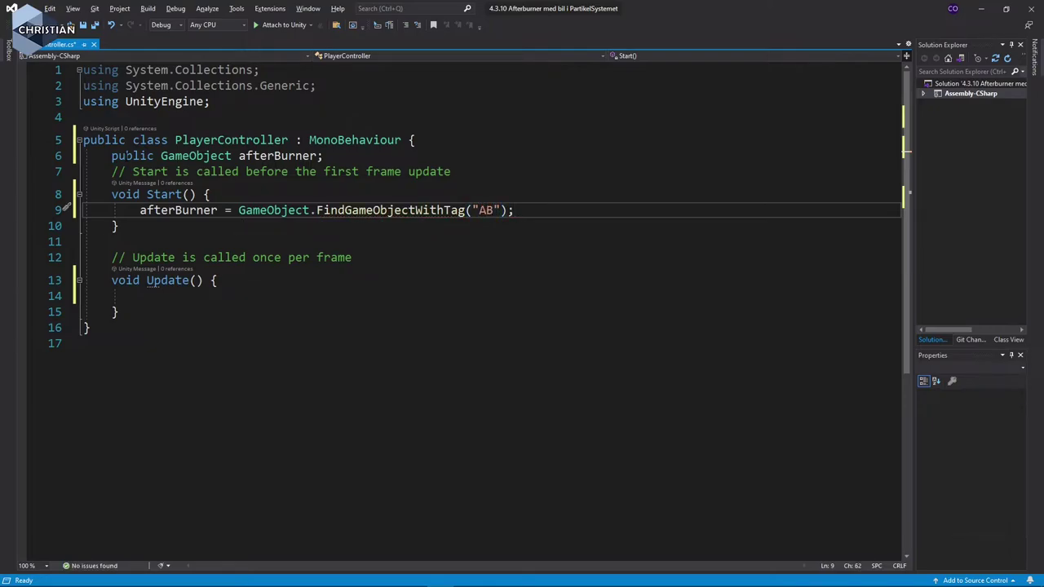
{"action": "key", "text": "Return"}
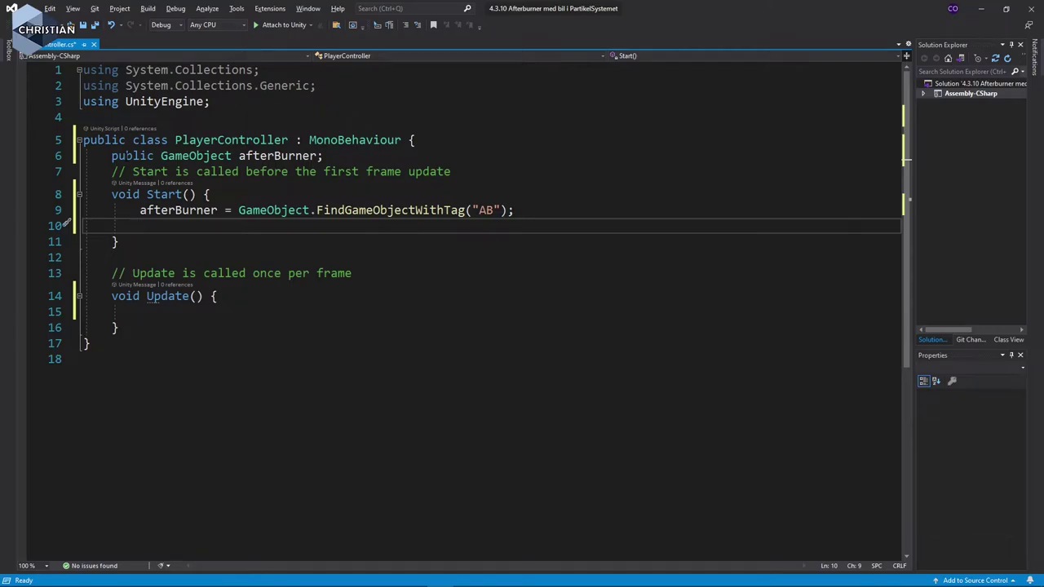
In Start, deactivate the afterburner with the statement afterBurner.SetActive(false); below the tag lookup
{"action": "type", "text": "afterBurner"}
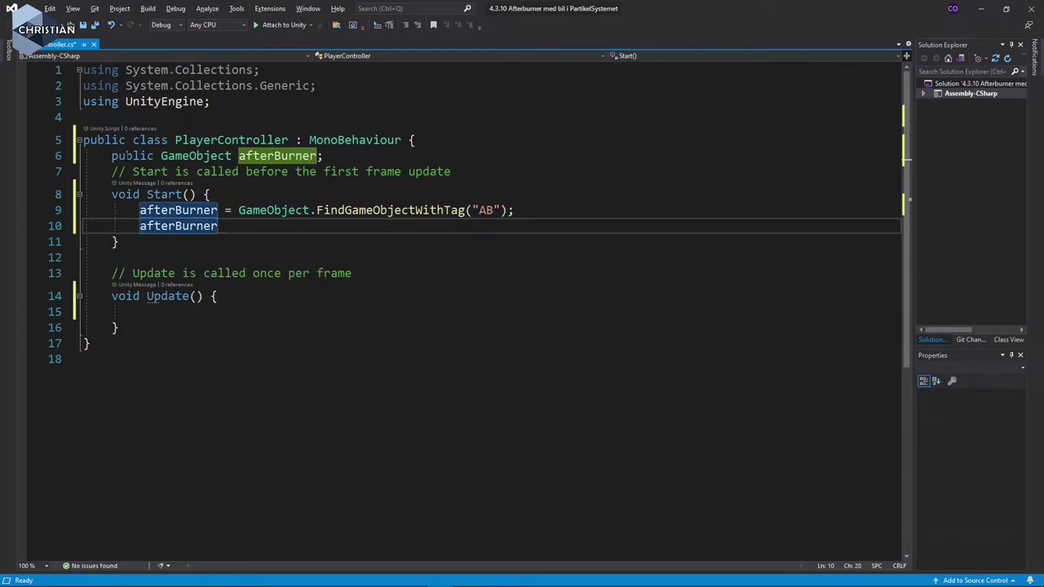
{"action": "type", "text": ".SetActive"}
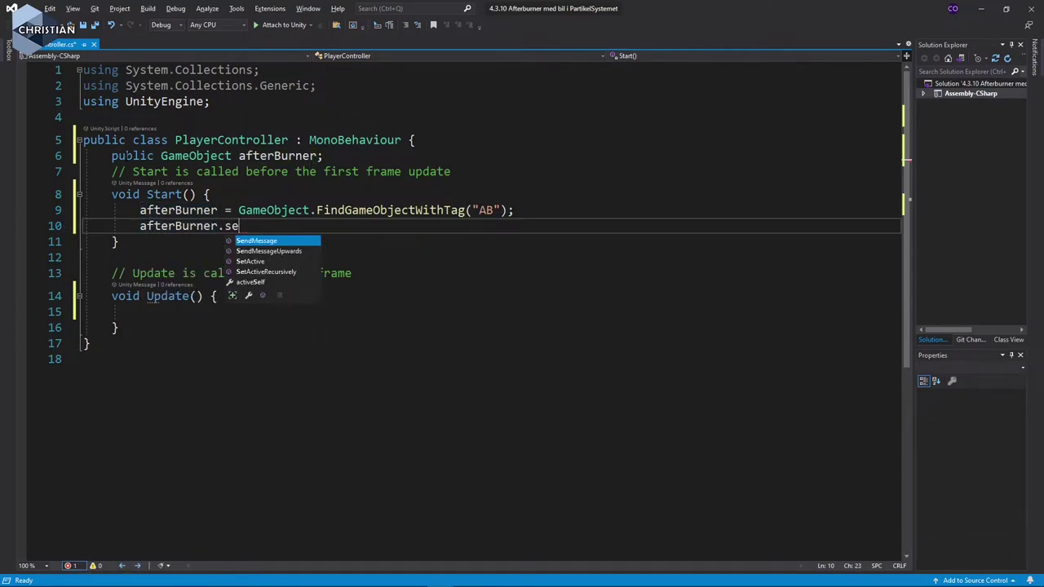
{"action": "type", "text": "(false"}
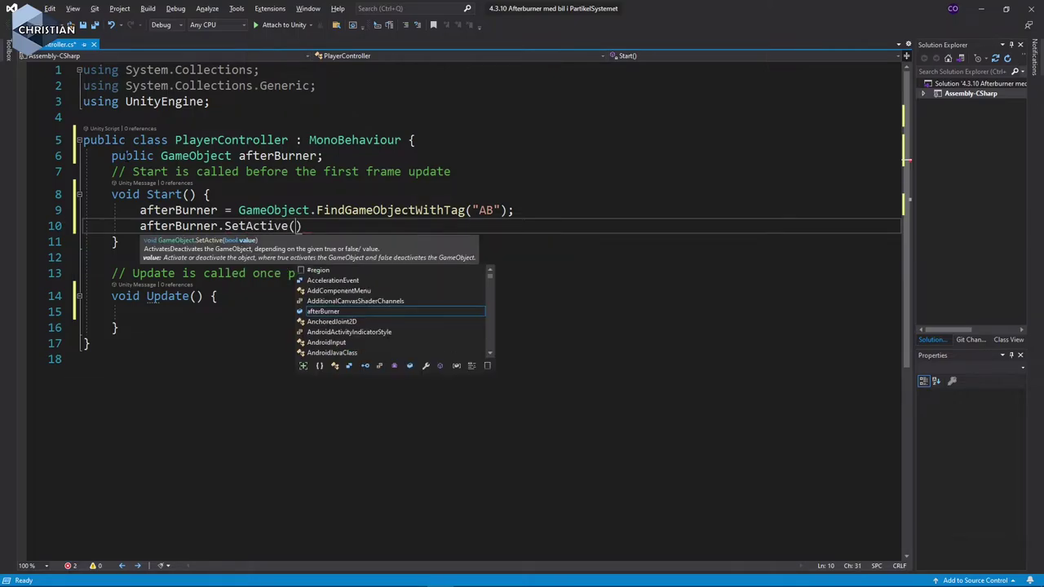
{"action": "type", "text": ")"}
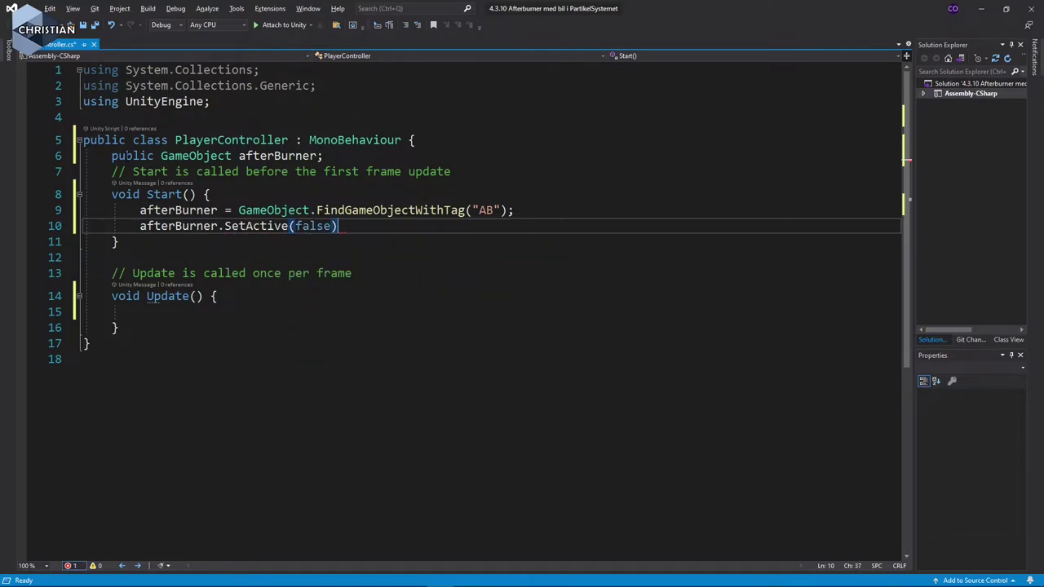
Go to the empty body of the Update method and begin an if statement there
{"action": "key", "text": "Down"}
{"action": "key", "text": "Down"}
{"action": "key", "text": "Down"}
{"action": "key", "text": "Down"}
{"action": "key", "text": "Down"}
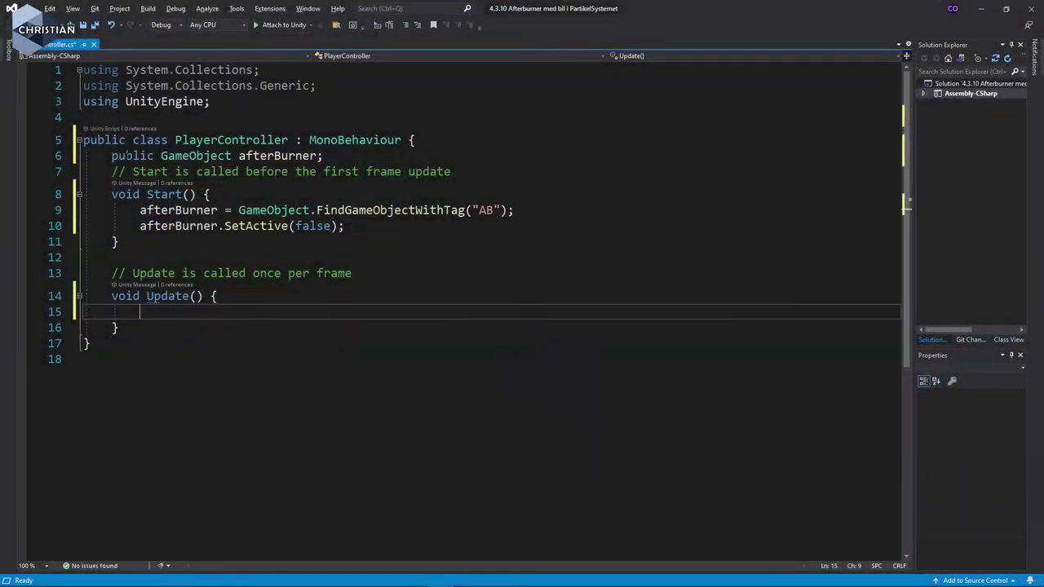
{"action": "type", "text": "if (in"}
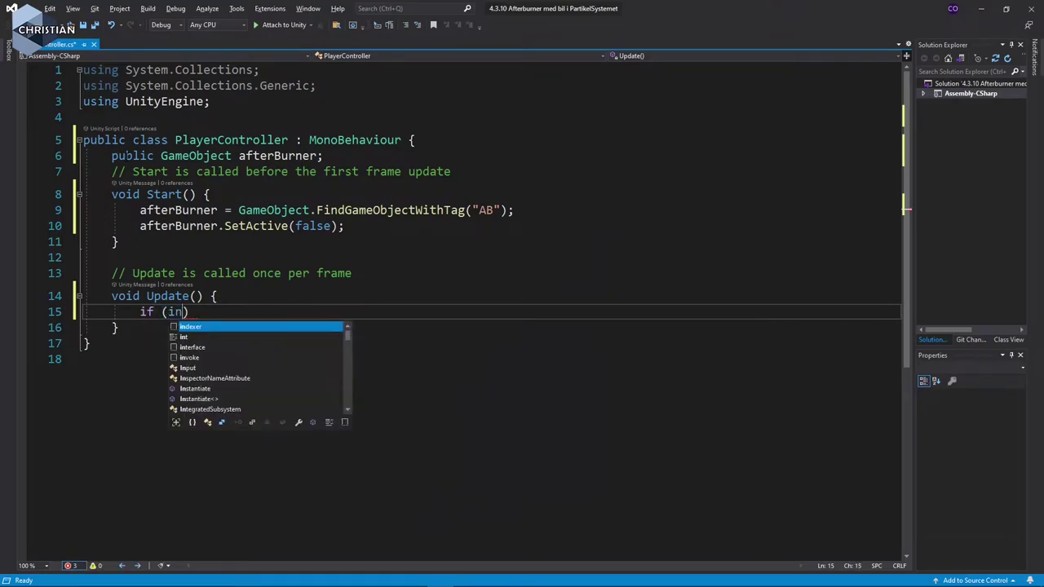
{"action": "type", "text": "v"}
{"action": "key", "text": "Tab"}
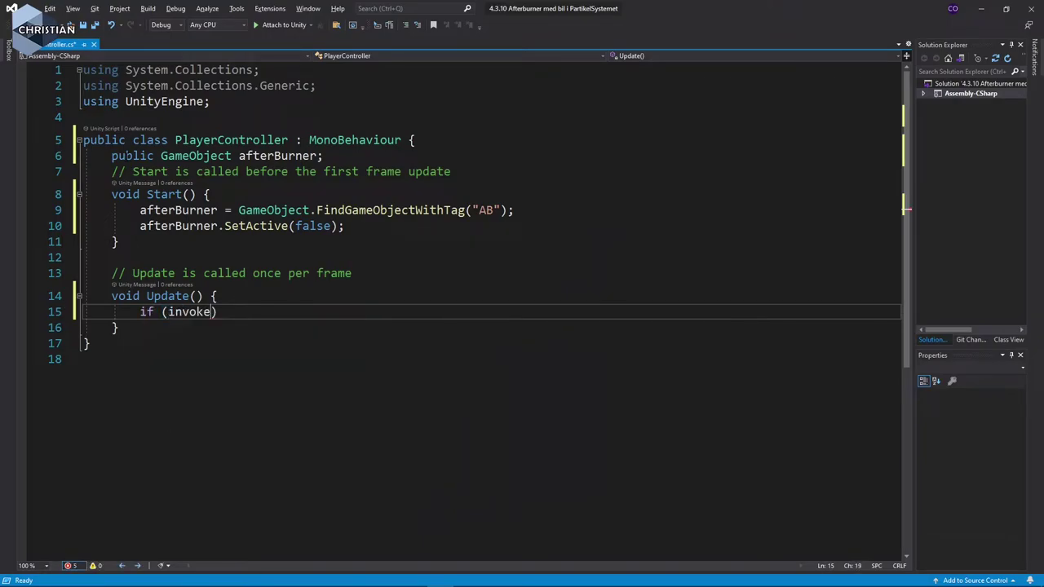
{"action": "key", "text": "BackSpace"}
{"action": "key", "text": "BackSpace"}
{"action": "key", "text": "BackSpace"}
{"action": "key", "text": "BackSpace"}
{"action": "key", "text": "BackSpace"}
{"action": "key", "text": "BackSpace"}
Enter Input.GetKeyDown with an opening parenthesis as the condition of the if statement in Update
{"action": "type", "text": "inpo"}
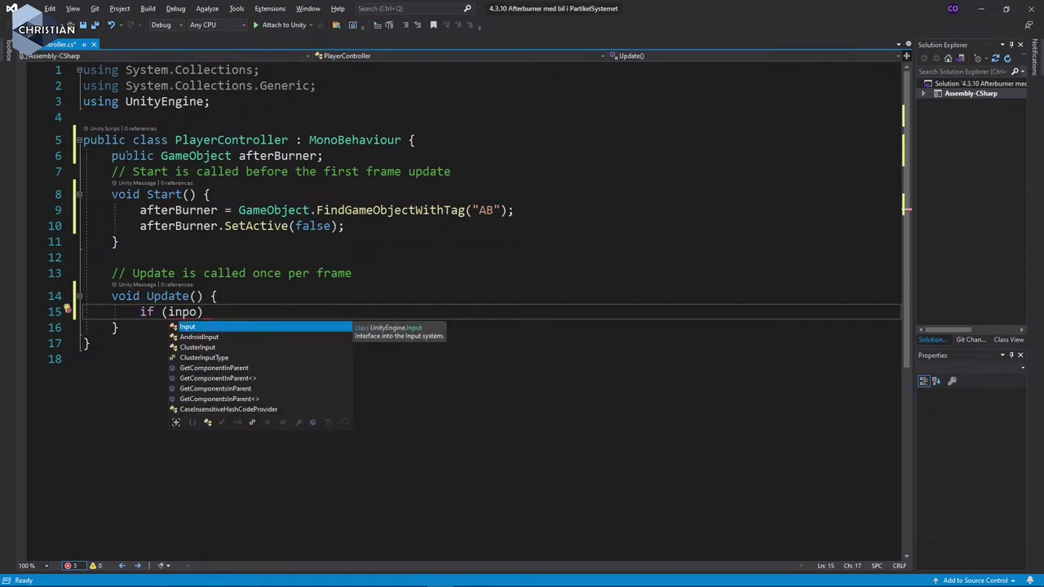
{"action": "key", "text": "Tab"}
{"action": "type", "text": ".get"}
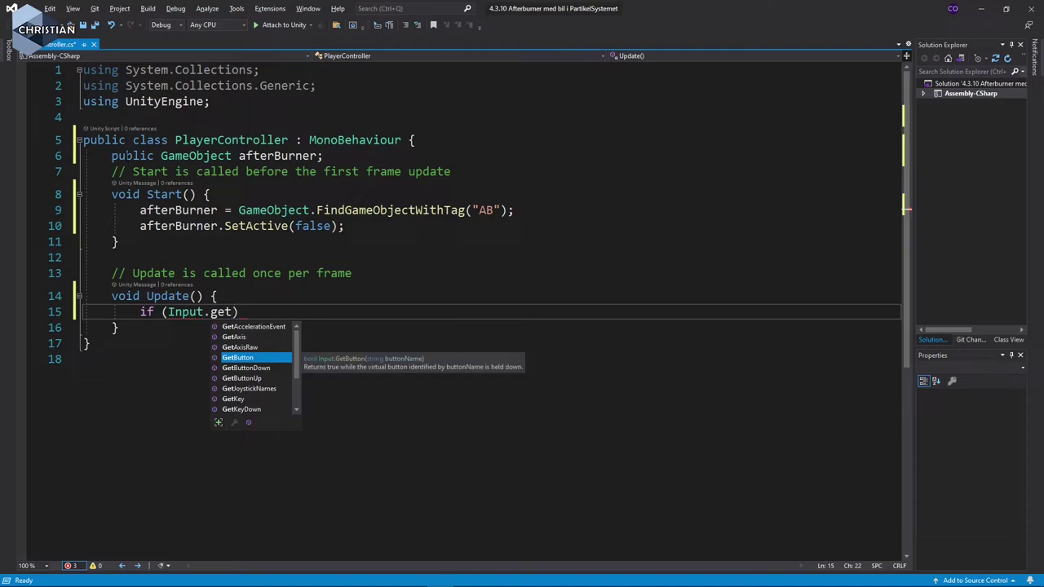
{"action": "key", "text": "Down"}
{"action": "key", "text": "Down"}
{"action": "key", "text": "Down"}
{"action": "key", "text": "Down"}
{"action": "key", "text": "Down"}
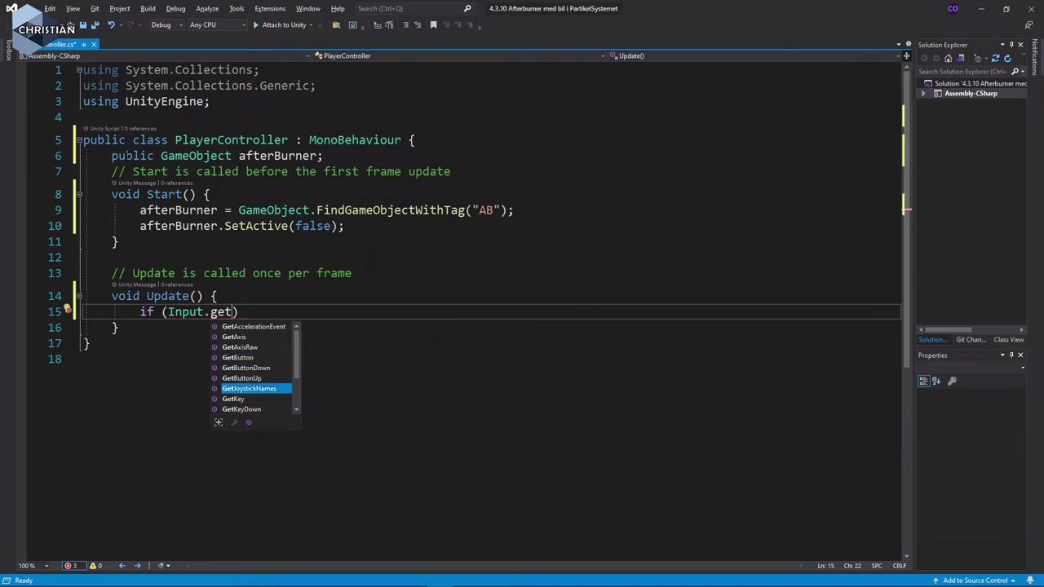
{"action": "key", "text": "Tab"}
{"action": "type", "text": "("}
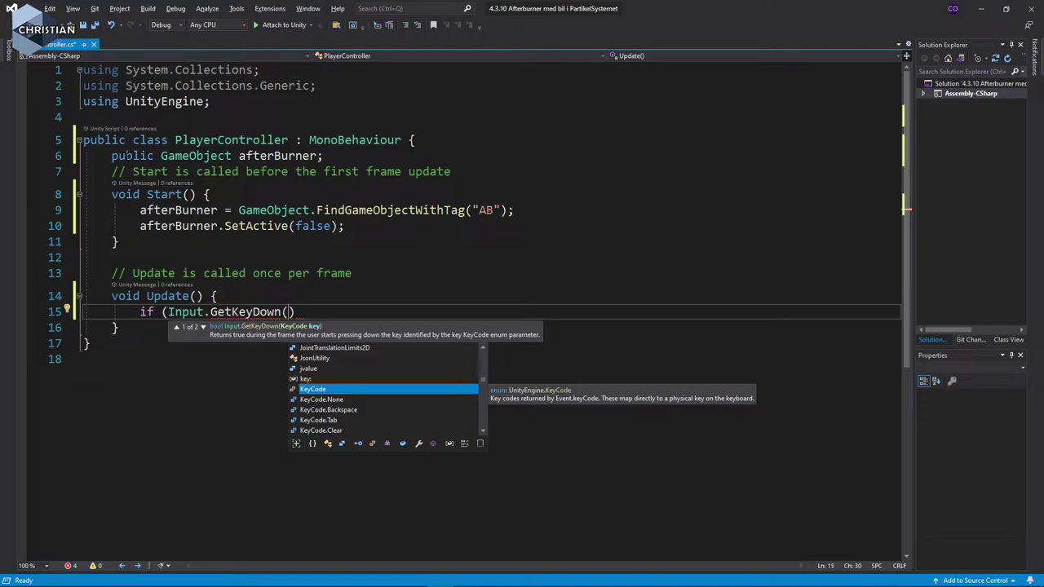
Pass KeyCode.R to the GetKeyDown call and start a new indented line below it
{"action": "key", "text": "Tab"}
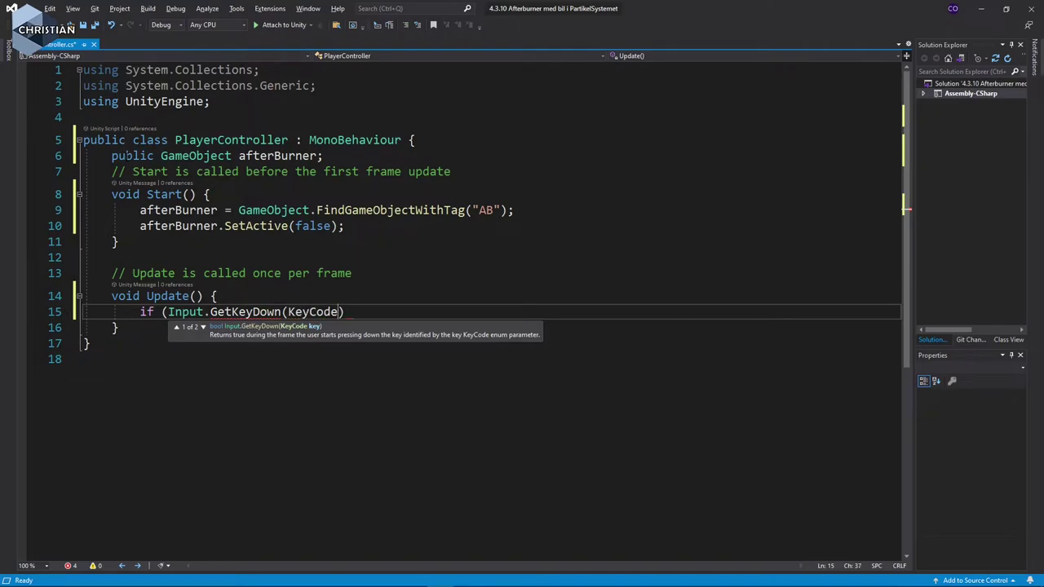
{"action": "type", "text": ".r"}
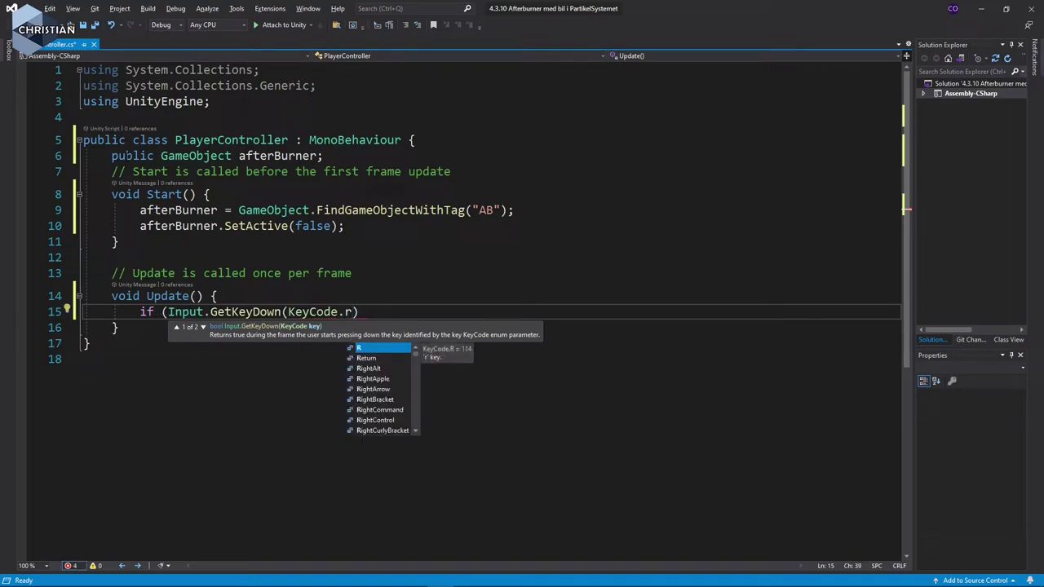
{"action": "key", "text": "Tab"}
{"action": "type", "text": ")"}
{"action": "key", "text": "Return"}
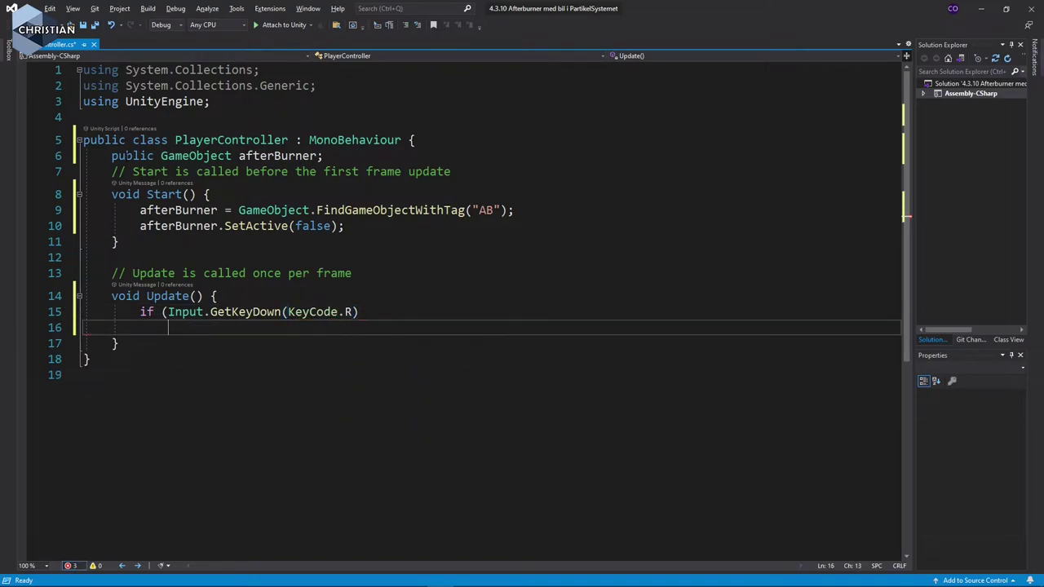
Add the missing closing parenthesis to the if condition and leave the indented line below it empty
{"action": "type", "text": "aft"}
{"action": "left_click", "coordinate": [359, 311]}
{"action": "type", "text": ")"}
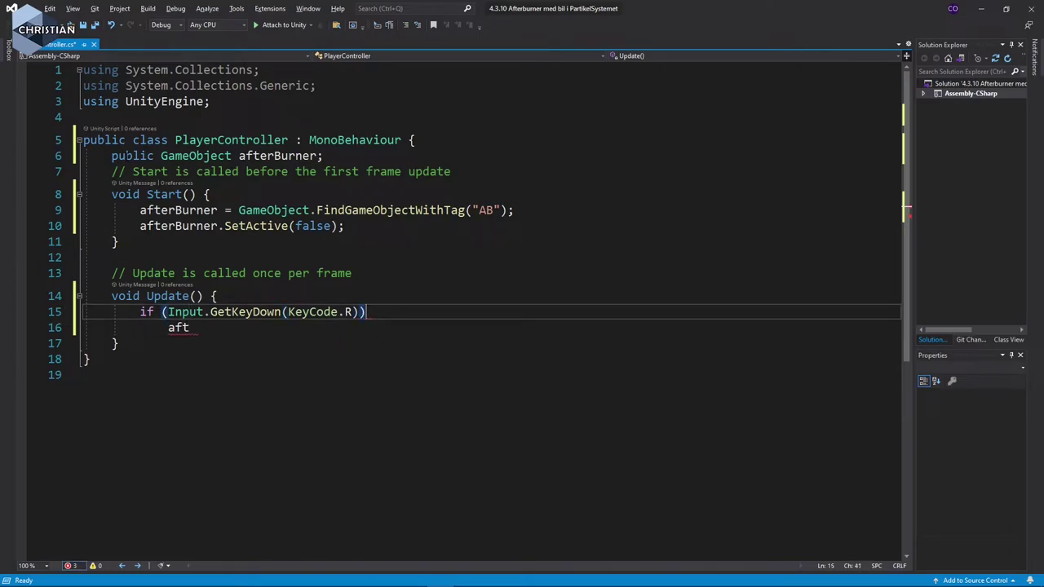
{"action": "key", "text": "Down"}
{"action": "key", "text": "BackSpace"}
{"action": "key", "text": "BackSpace"}
{"action": "key", "text": "BackSpace"}
{"action": "key", "text": "Tab"}
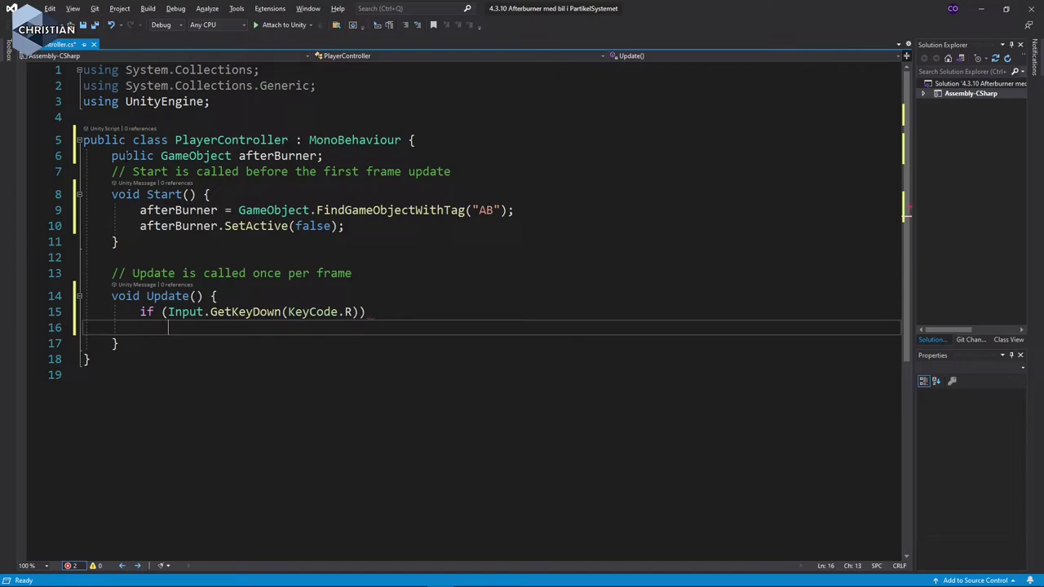
Write afterBurner.SetActive on the indented line under the GetKeyDown condition
{"action": "type", "text": "aFT"}
{"action": "key", "text": "Tab"}
{"action": "type", "text": ";"}
{"action": "key", "text": "BackSpace"}
{"action": "type", "text": ".set"}
{"action": "type", "text": "a"}
{"action": "key", "text": "Tab"}
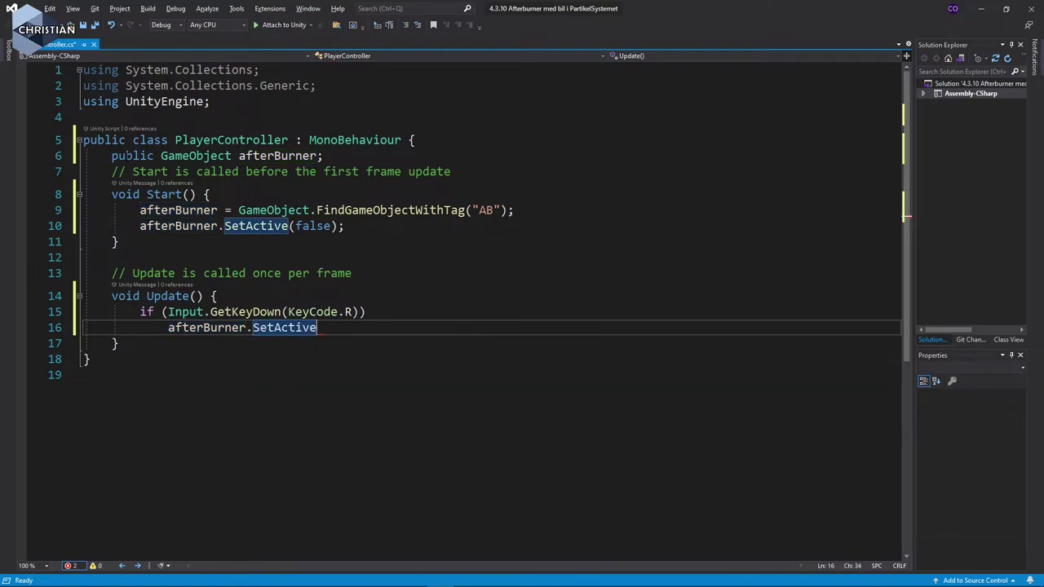
Give the SetActive call under GetKeyDown the argument true and end the statement with a semicolon
{"action": "type", "text": "(transform)"}
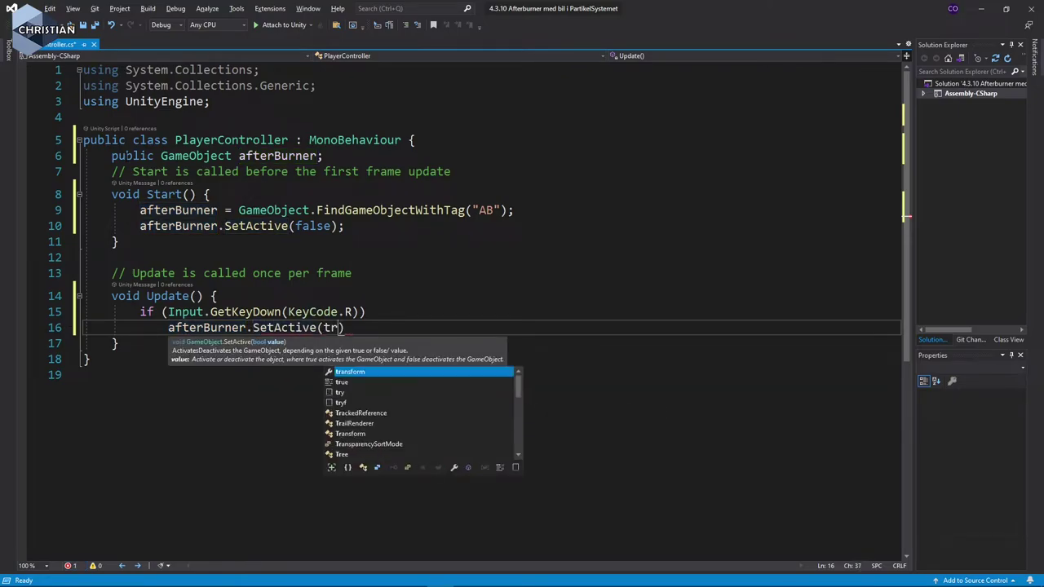
{"action": "key", "text": "Left"}
{"action": "key", "text": "BackSpace"}
{"action": "key", "text": "BackSpace"}
{"action": "key", "text": "BackSpace"}
{"action": "key", "text": "BackSpace"}
{"action": "key", "text": "BackSpace"}
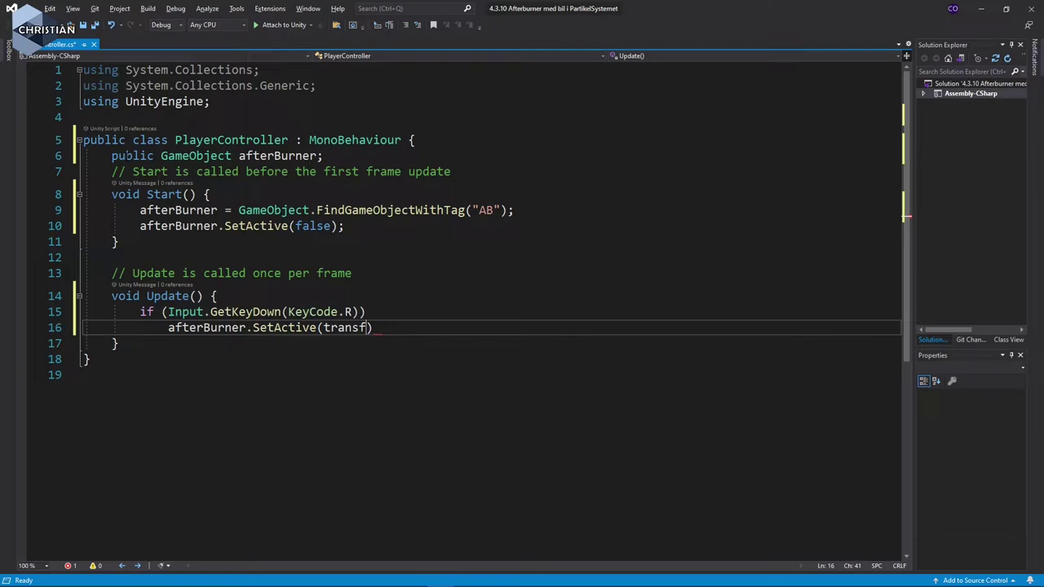
{"action": "key", "text": "BackSpace"}
{"action": "key", "text": "BackSpace"}
{"action": "type", "text": "u"}
{"action": "key", "text": "BackSpace"}
{"action": "key", "text": "BackSpace"}
{"action": "key", "text": "BackSpace"}
{"action": "type", "text": "tru"}
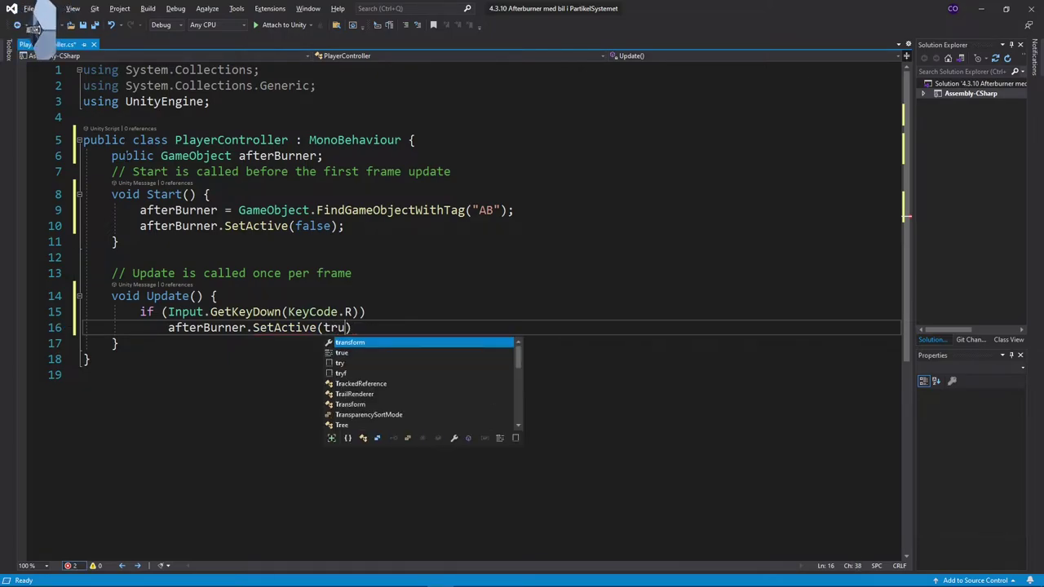
{"action": "type", "text": "e)"}
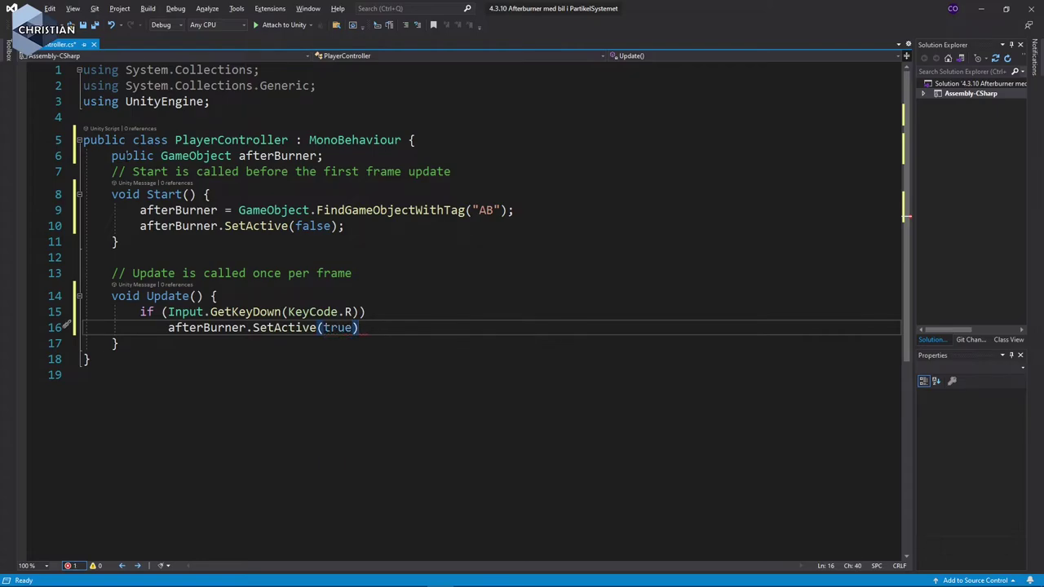
{"action": "type", "text": ";"}
Duplicate the two-line GetKeyDown if block directly below itself in the Update method
{"action": "key", "text": "Up"}
{"action": "key", "text": "Home"}
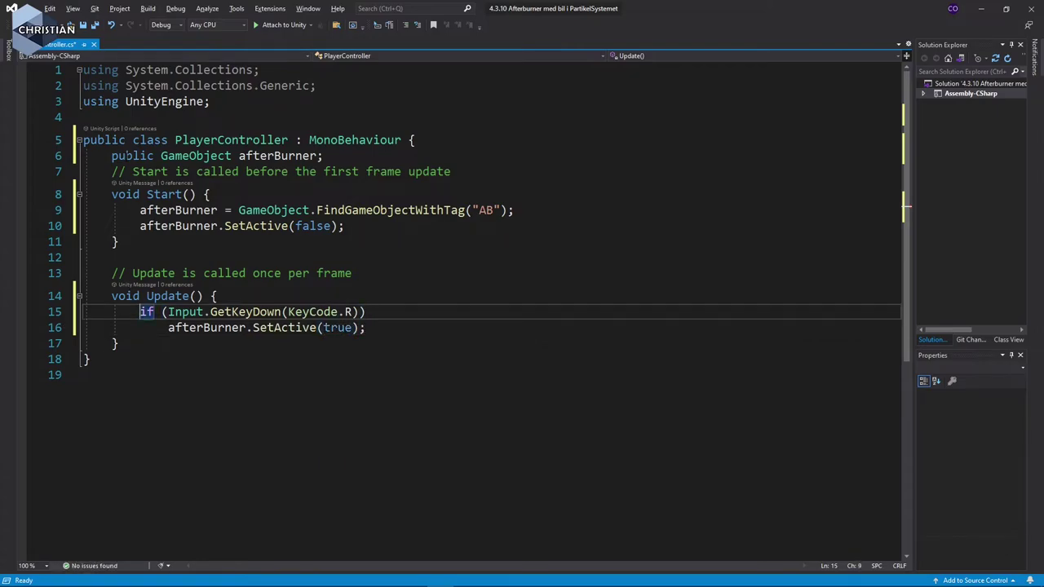
{"action": "key", "text": "Home"}
{"action": "key", "text": "shift+Down"}
{"action": "key", "text": "shift+Down"}
{"action": "key", "text": "ctrl+c"}
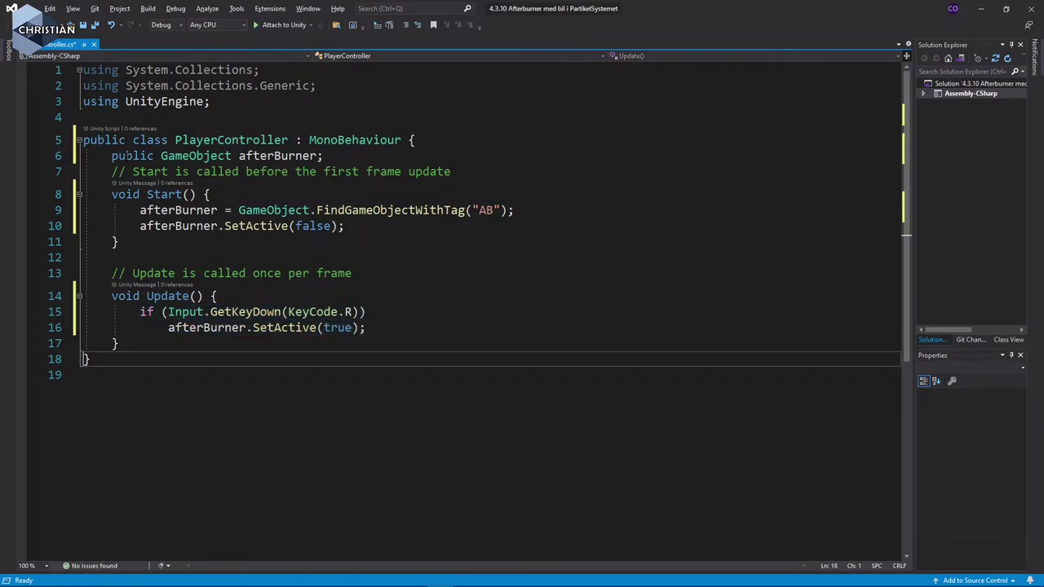
{"action": "key", "text": "ctrl+v"}
{"action": "key", "text": "Up"}
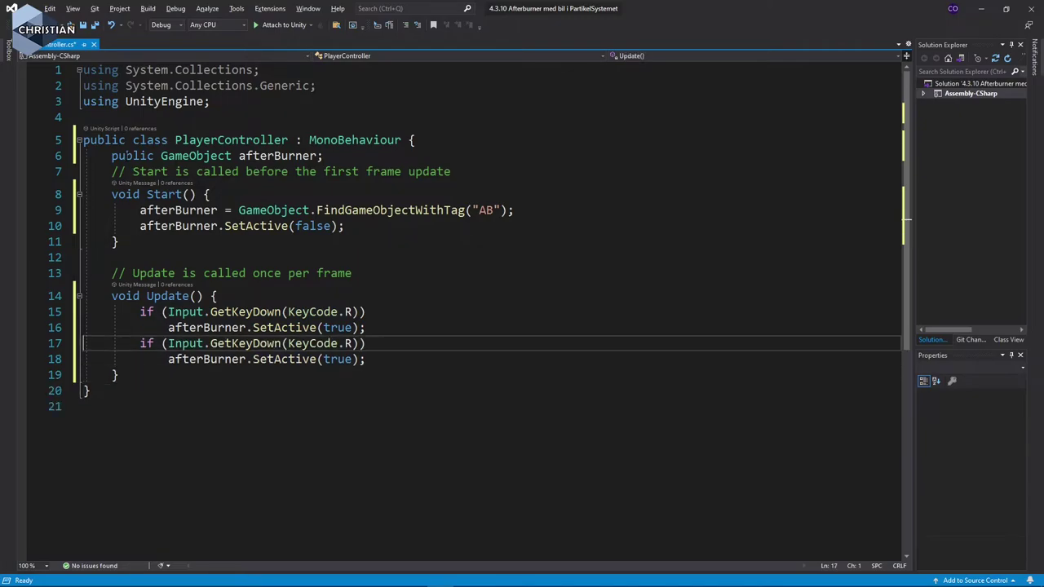
Change the duplicated condition in Update from GetKeyDown to GetKeyUp
{"action": "left_click", "coordinate": [173, 344]}
{"action": "key", "text": "Delete"}
{"action": "key", "text": "Delete"}
{"action": "key", "text": "Delete"}
{"action": "key", "text": "Delete"}
{"action": "type", "text": "Up"}
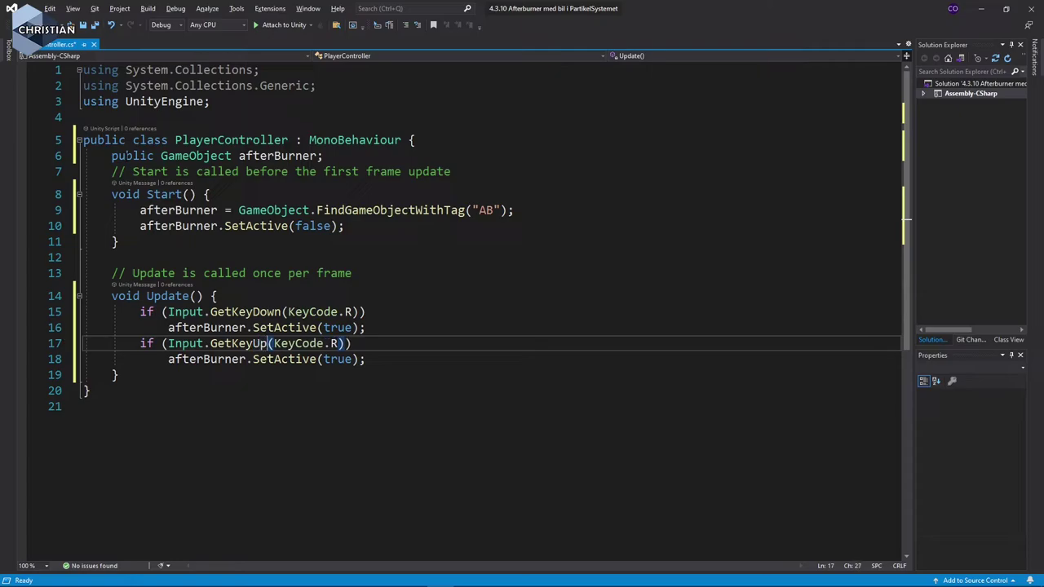
Change the SetActive argument under the GetKeyUp condition to false
{"action": "left_click", "coordinate": [275, 359]}
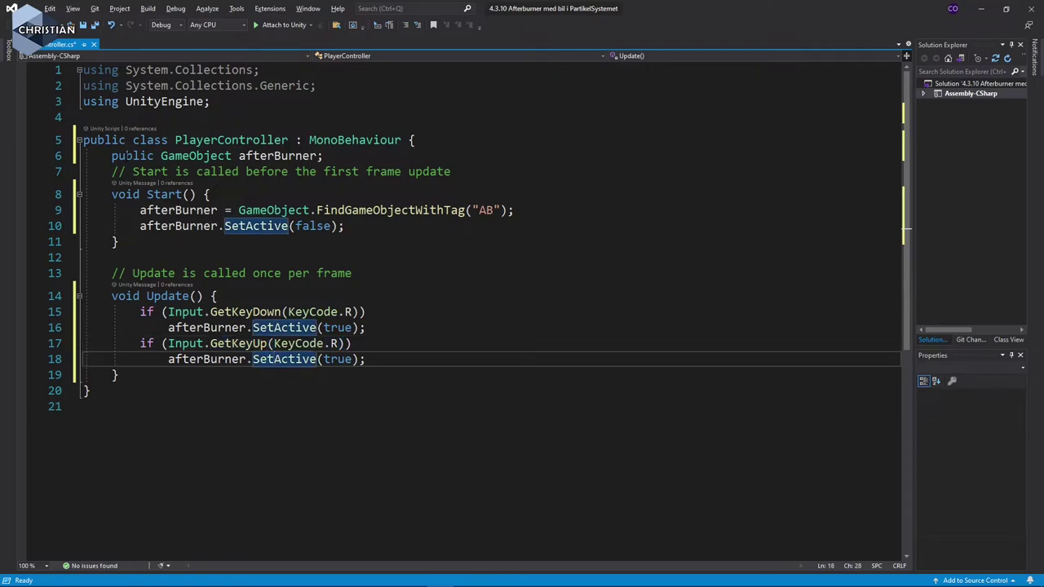
{"action": "left_click", "coordinate": [351, 359]}
{"action": "key", "text": "BackSpace"}
{"action": "key", "text": "BackSpace"}
{"action": "key", "text": "BackSpace"}
{"action": "key", "text": "BackSpace"}
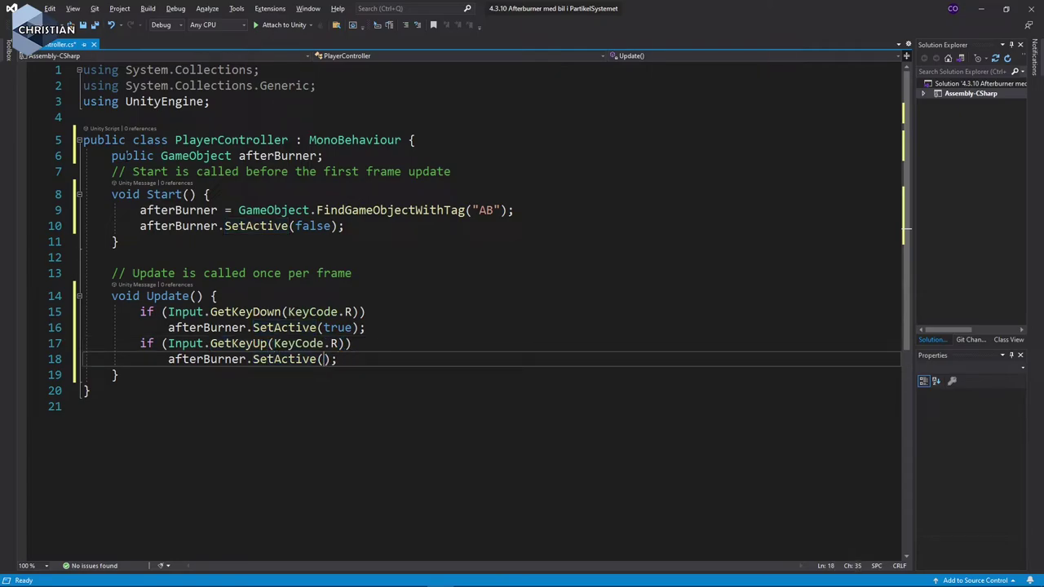
{"action": "type", "text": "fa"}
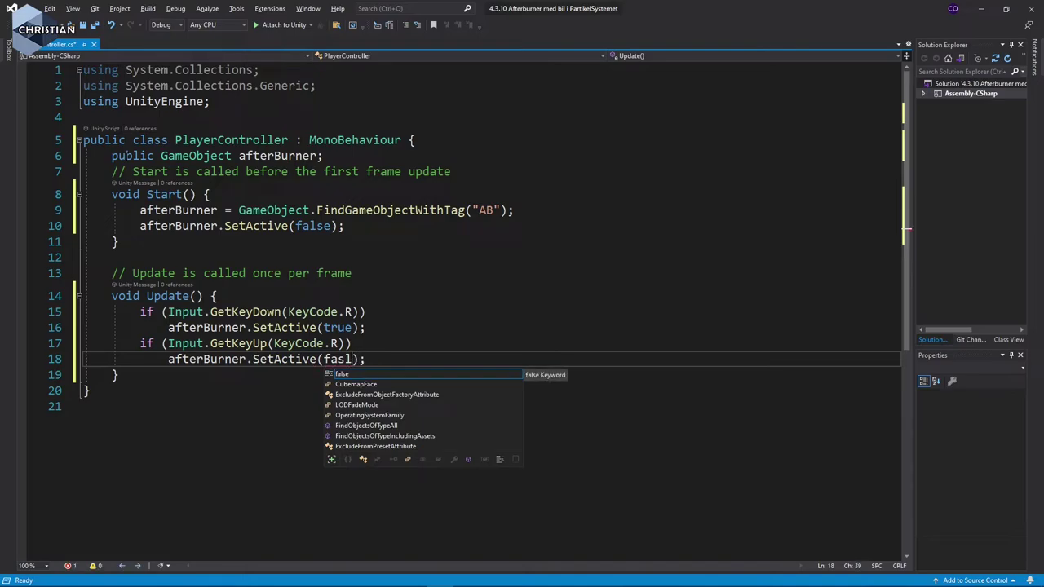
{"action": "type", "text": "l"}
{"action": "key", "text": "Tab"}
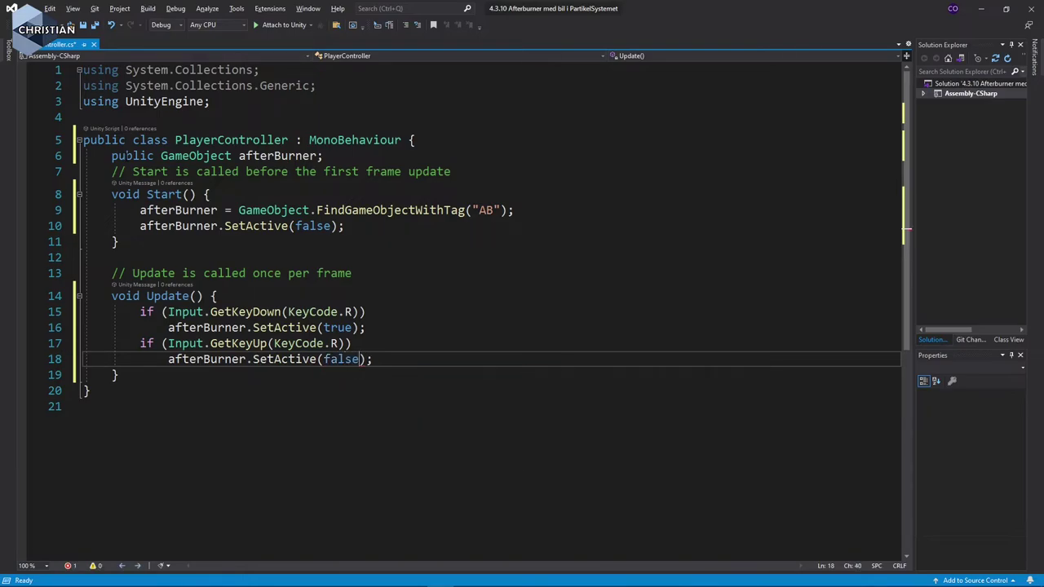
{"action": "type", "text": ")"}
Save the PlayerController script and insert an empty line below the afterBurner declaration
{"action": "key", "text": "ctrl+s"}
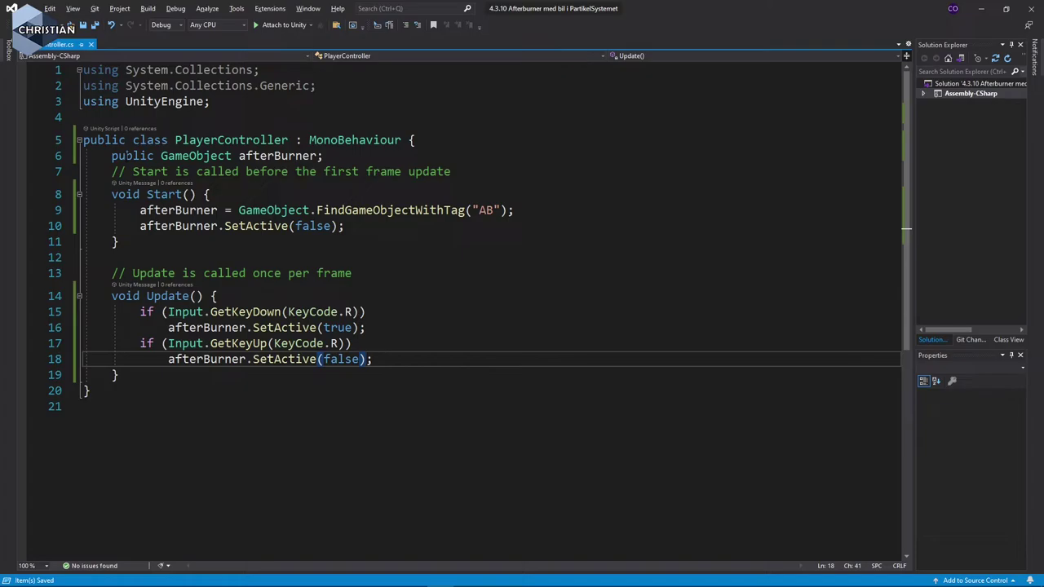
{"action": "left_click", "coordinate": [324, 156]}
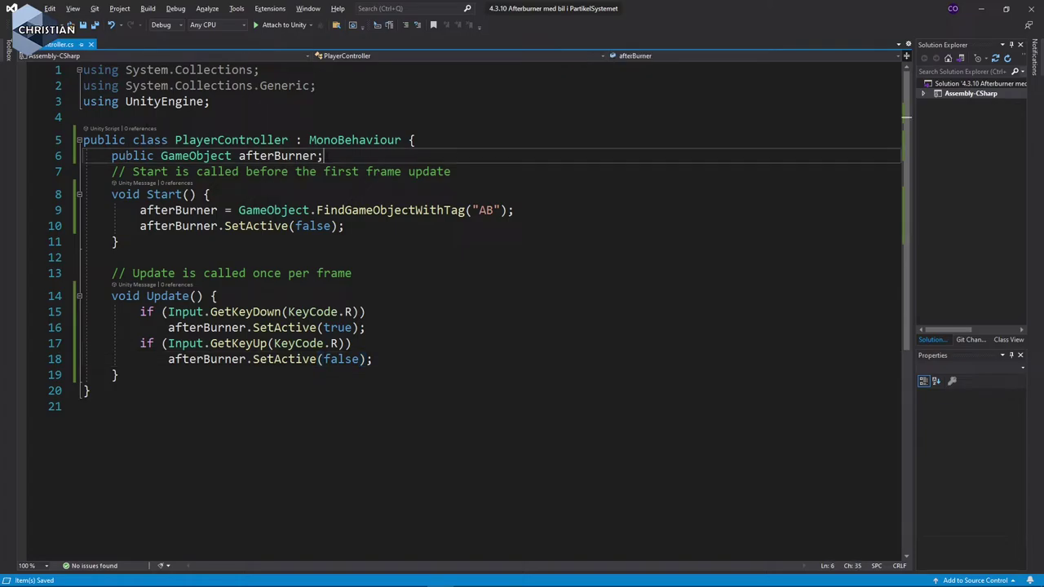
{"action": "key", "text": "Return"}
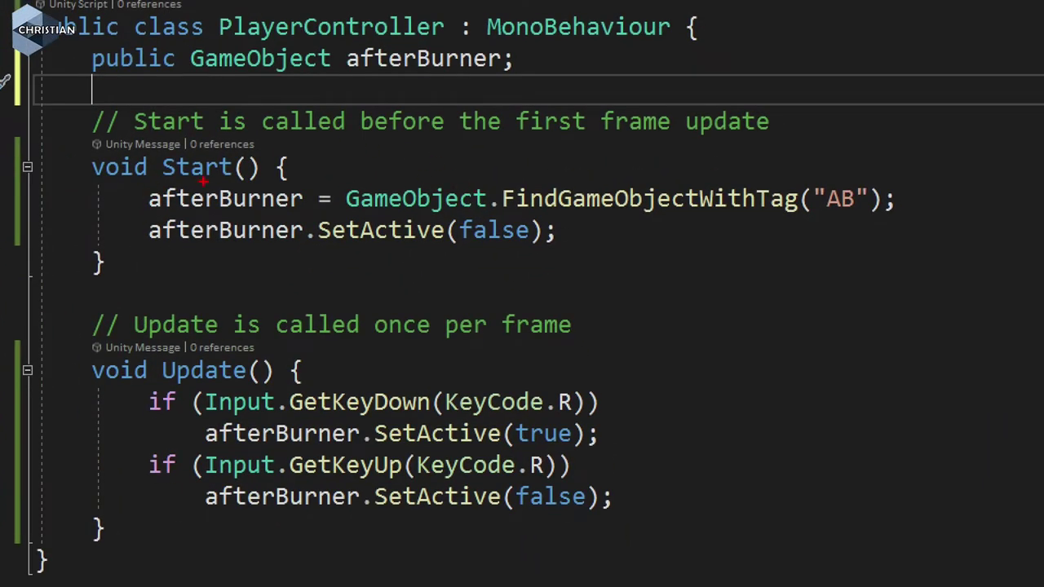
{"action": "left_click_drag", "start_coordinate": [201, 81], "coordinate": [492, 82]}
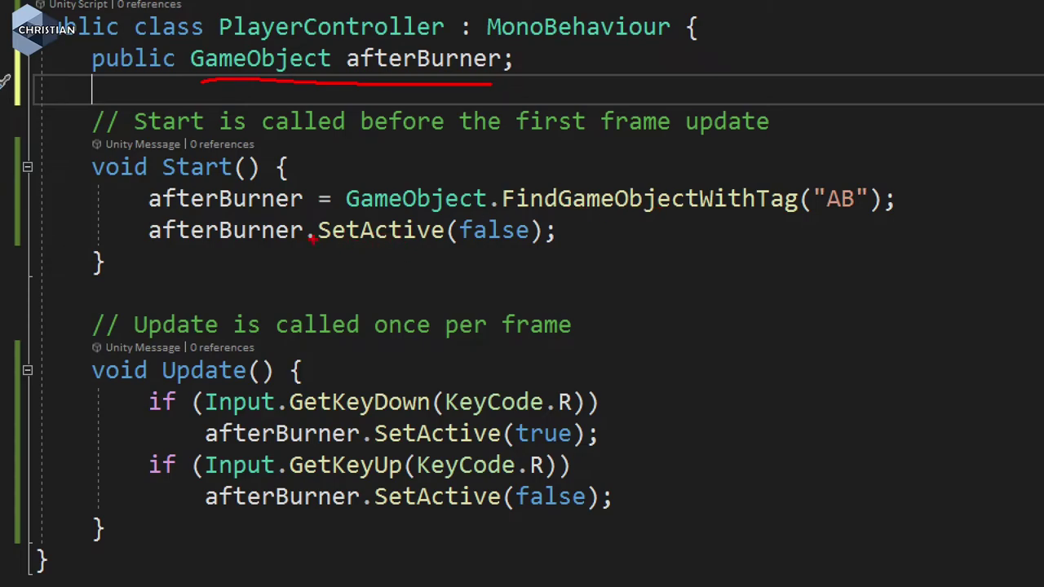
{"action": "left_click_drag", "start_coordinate": [312, 238], "coordinate": [526, 236]}
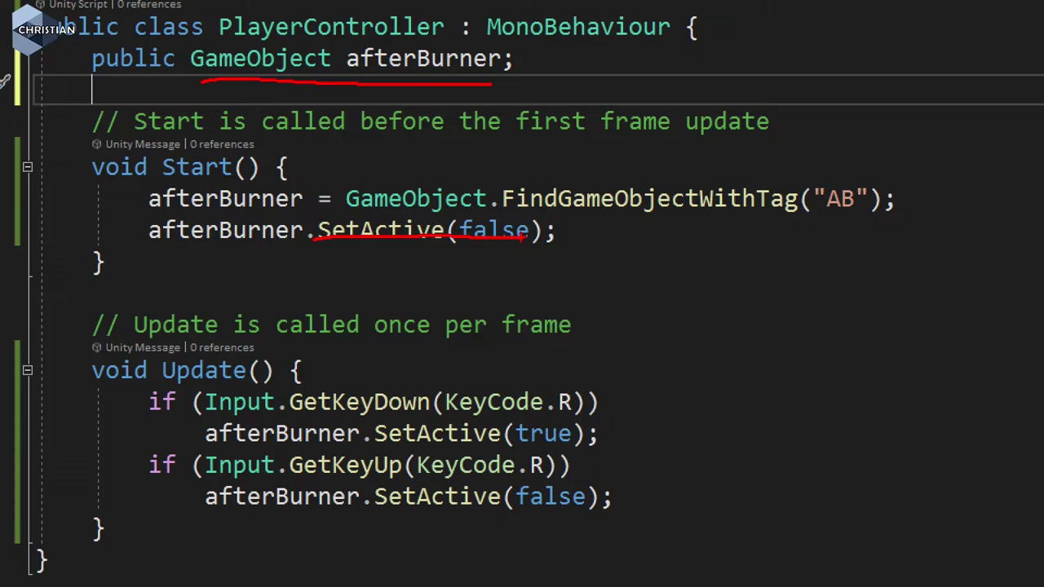
{"action": "left_click_drag", "start_coordinate": [169, 381], "coordinate": [257, 378]}
{"action": "left_click_drag", "start_coordinate": [463, 446], "coordinate": [624, 449]}
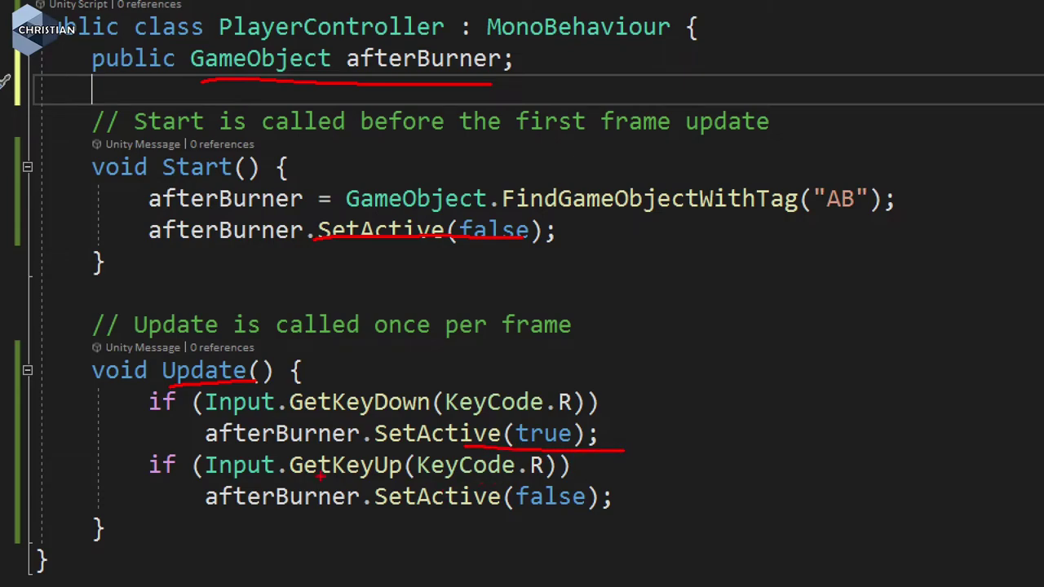
{"action": "left_click_drag", "start_coordinate": [359, 475], "coordinate": [413, 482]}
{"action": "left_click_drag", "start_coordinate": [515, 506], "coordinate": [641, 505]}
{"action": "key", "text": "Escape"}
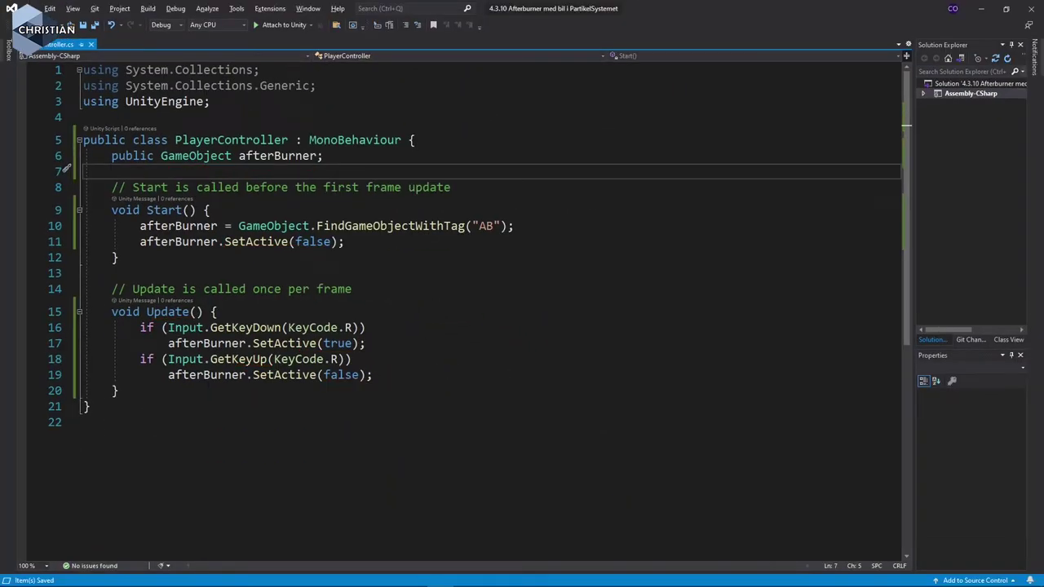
Switch to Unity and assign the Afterburner object to the After Burner field of the Car's Player Controller component
{"action": "key", "text": "alt+Tab"}
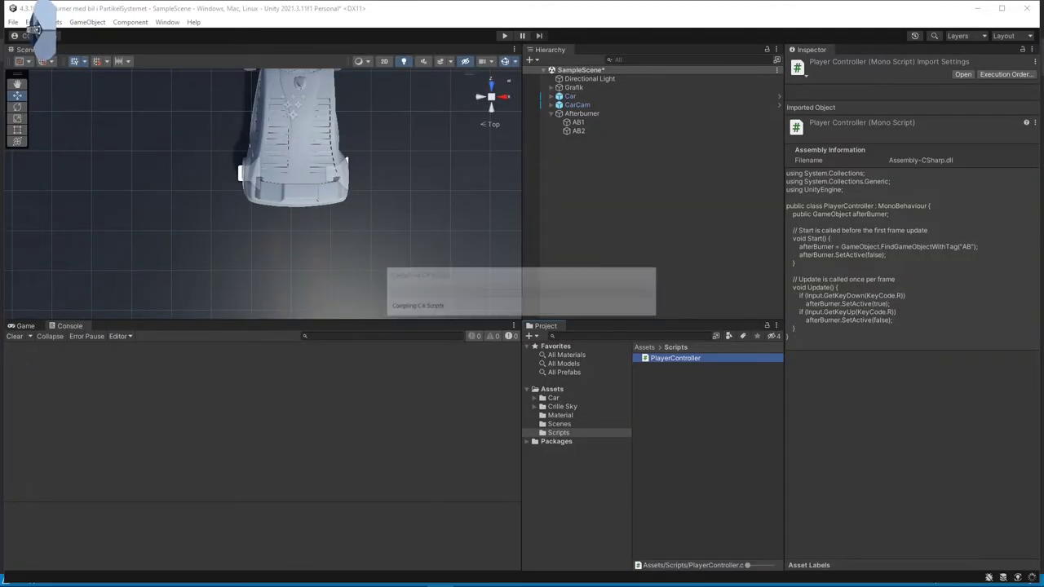
{"action": "left_click", "coordinate": [612, 97]}
{"action": "scroll", "coordinate": [816, 259], "scroll_direction": "down", "scroll_amount": 5}
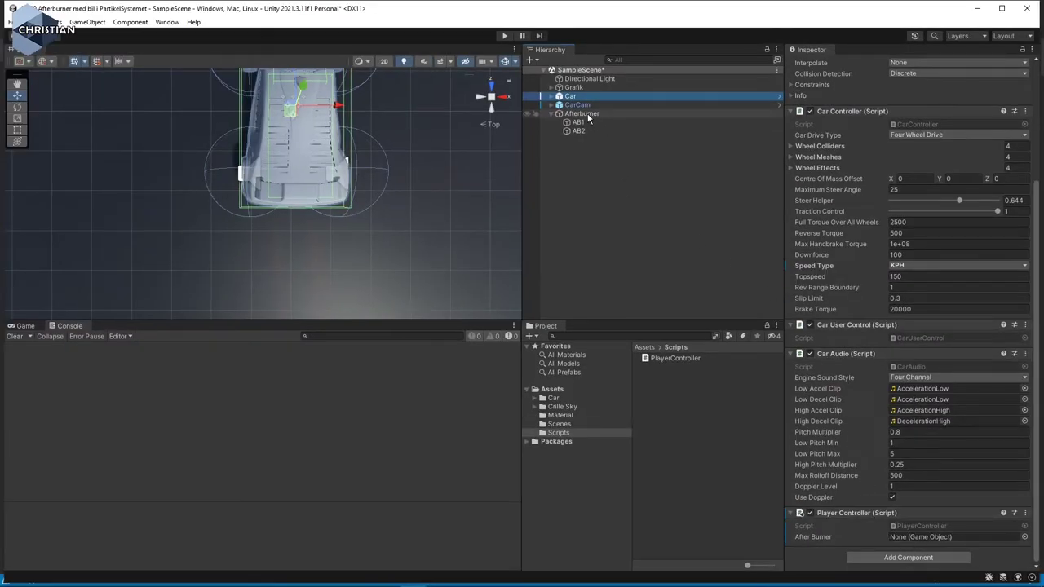
{"action": "left_click_drag", "start_coordinate": [587, 119], "coordinate": [915, 538]}
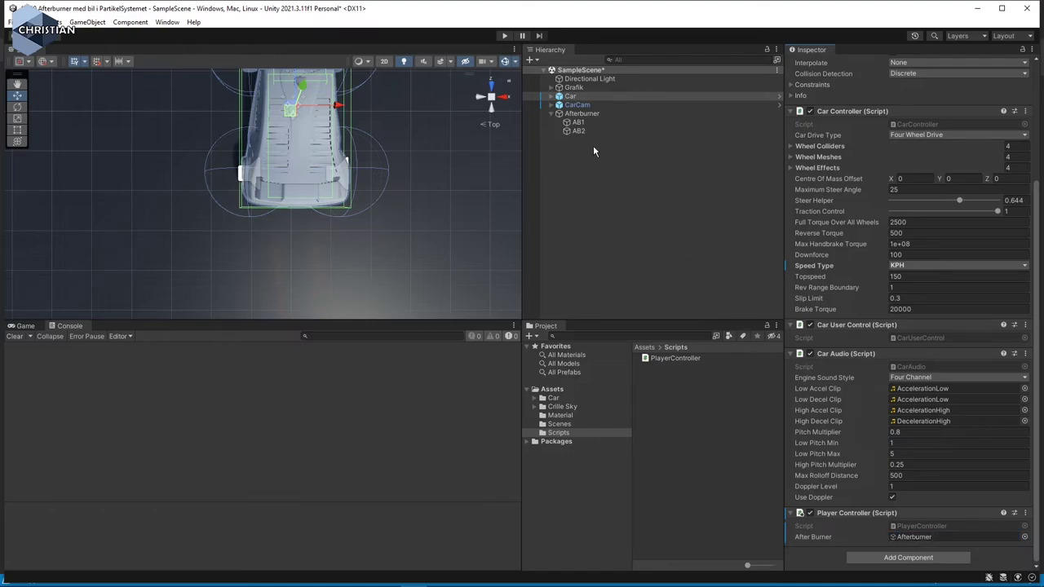
Set the tag of the Afterburner parent object to AB
{"action": "left_click", "coordinate": [595, 114]}
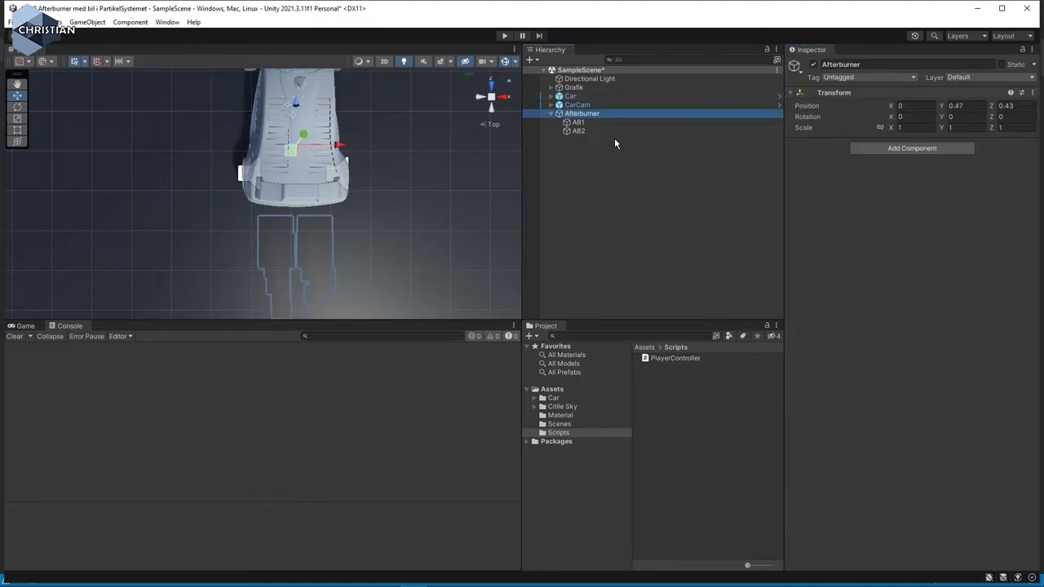
{"action": "left_click", "coordinate": [846, 78]}
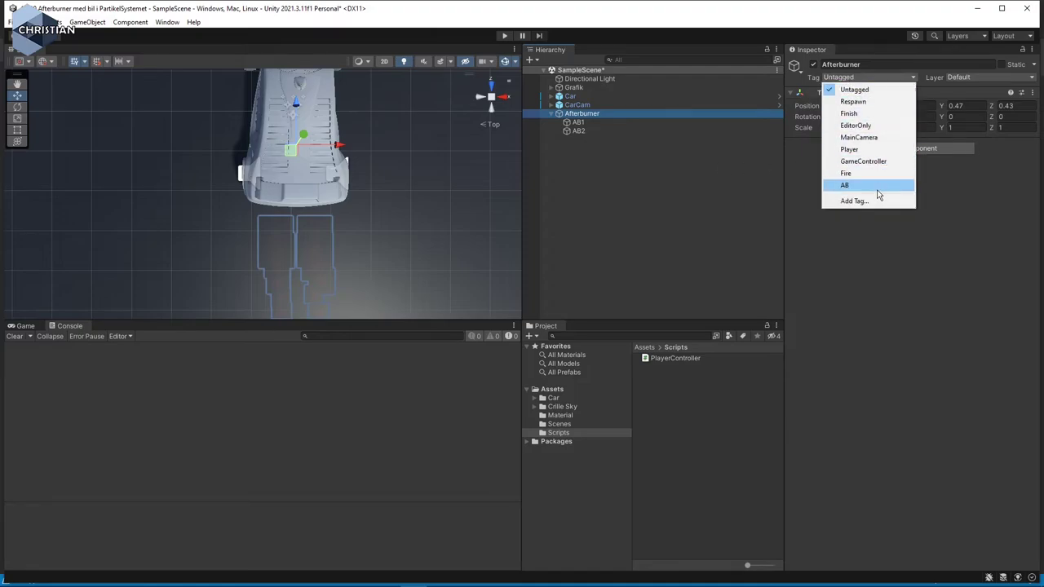
{"action": "left_click", "coordinate": [878, 190]}
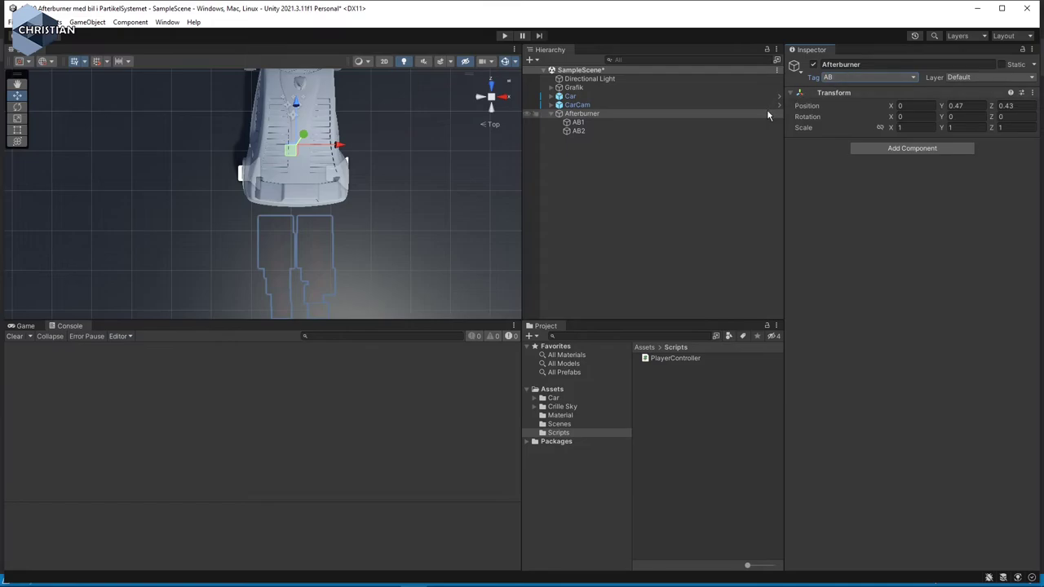
Check the PlayerController script in Visual Studio, then return to Unity and save the scene with nothing selected
{"action": "double_click", "coordinate": [676, 360]}
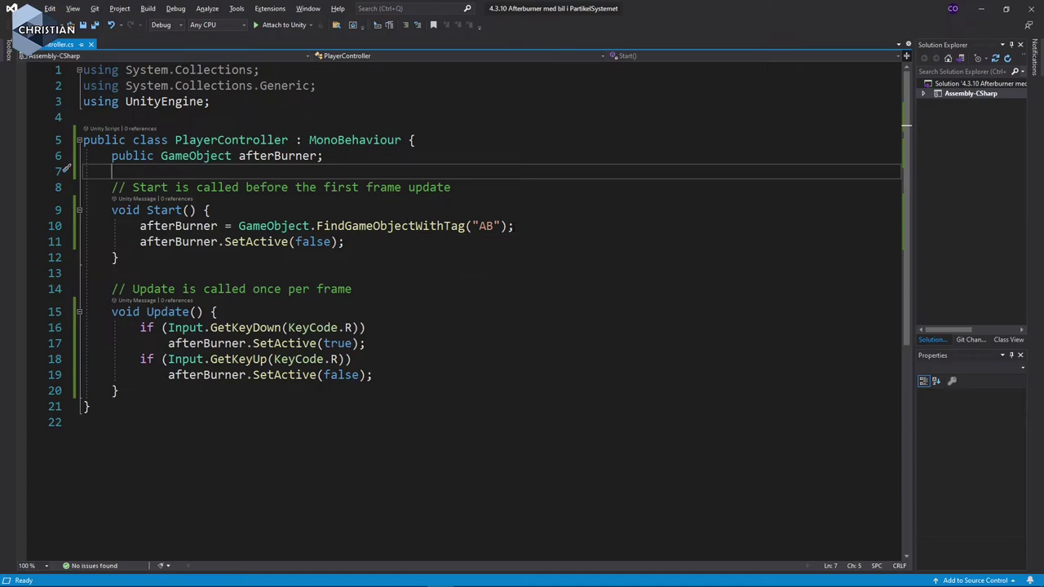
{"action": "key", "text": "alt+Tab"}
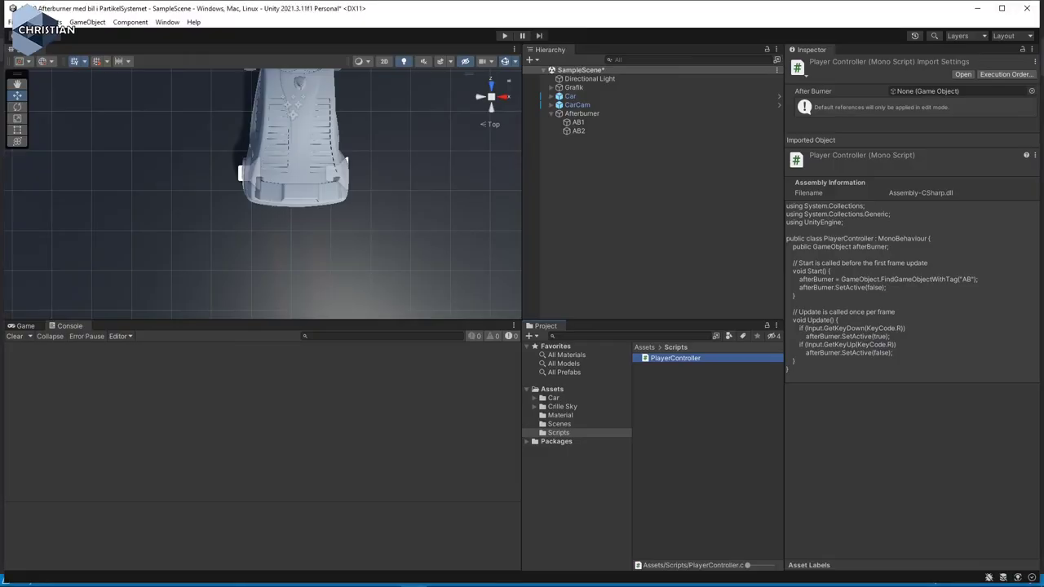
{"action": "left_click", "coordinate": [685, 196]}
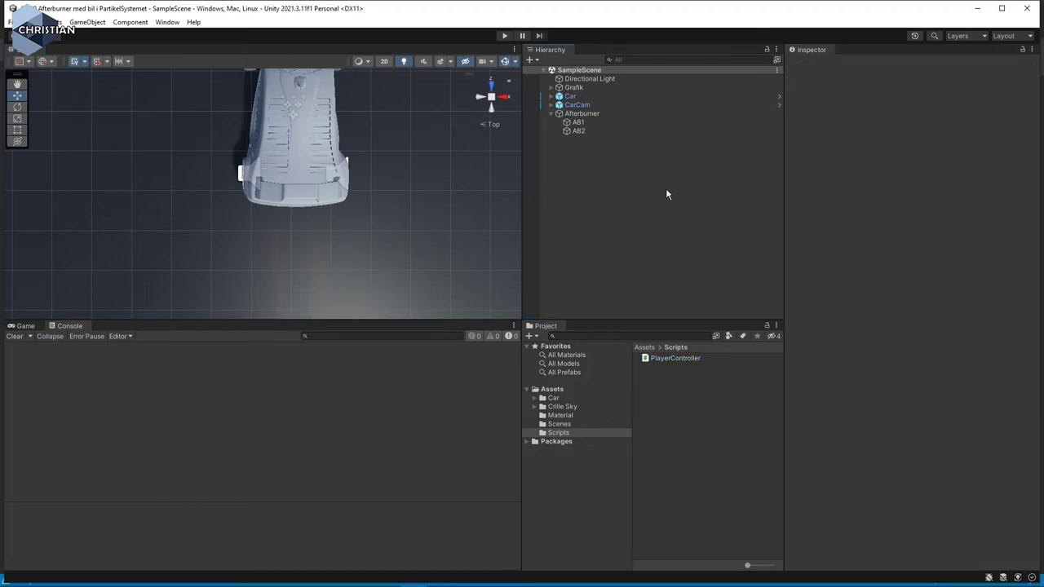
Run the scene in Play mode twice, driving the car forward to test the afterburner, and stop it after each run
{"action": "left_click", "coordinate": [504, 36]}
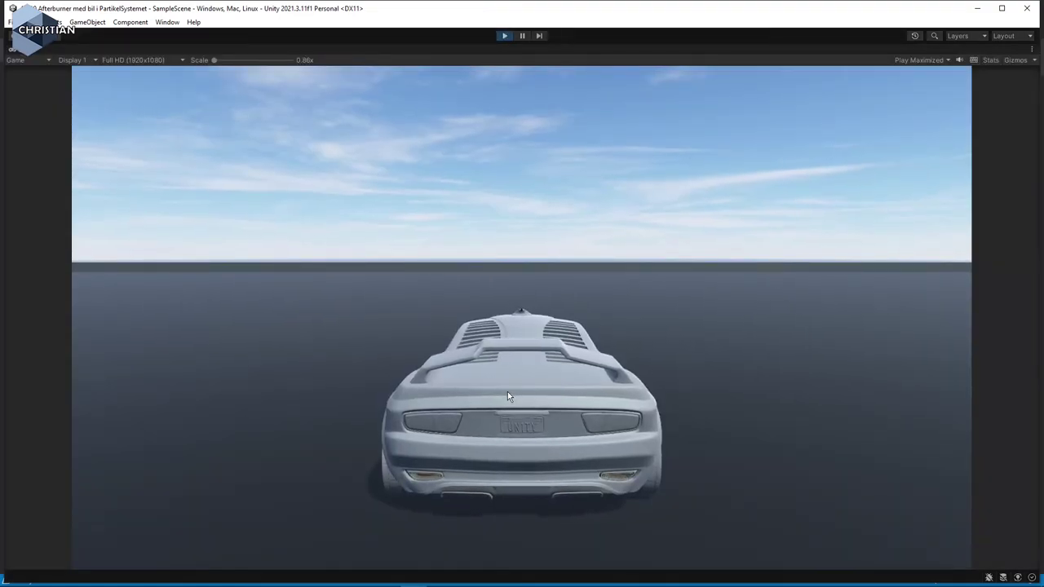
{"action": "key", "text": "w"}
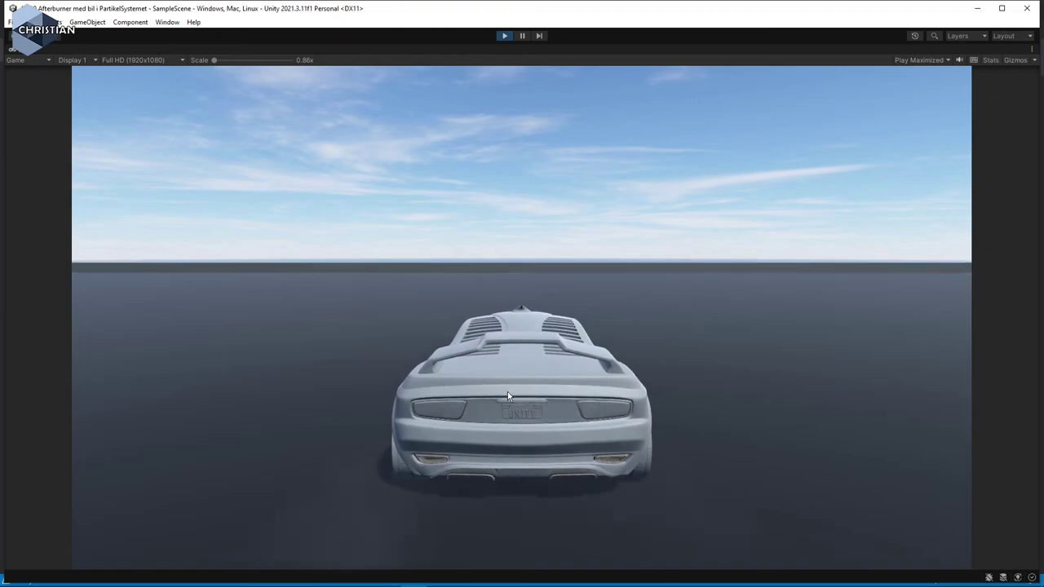
{"action": "left_click", "coordinate": [500, 37]}
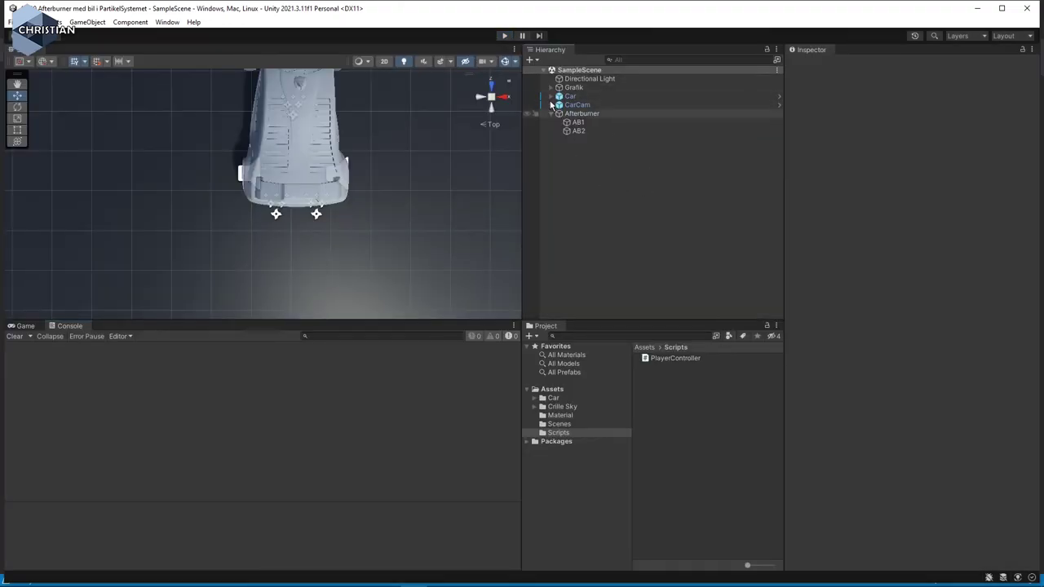
{"action": "left_click", "coordinate": [503, 35]}
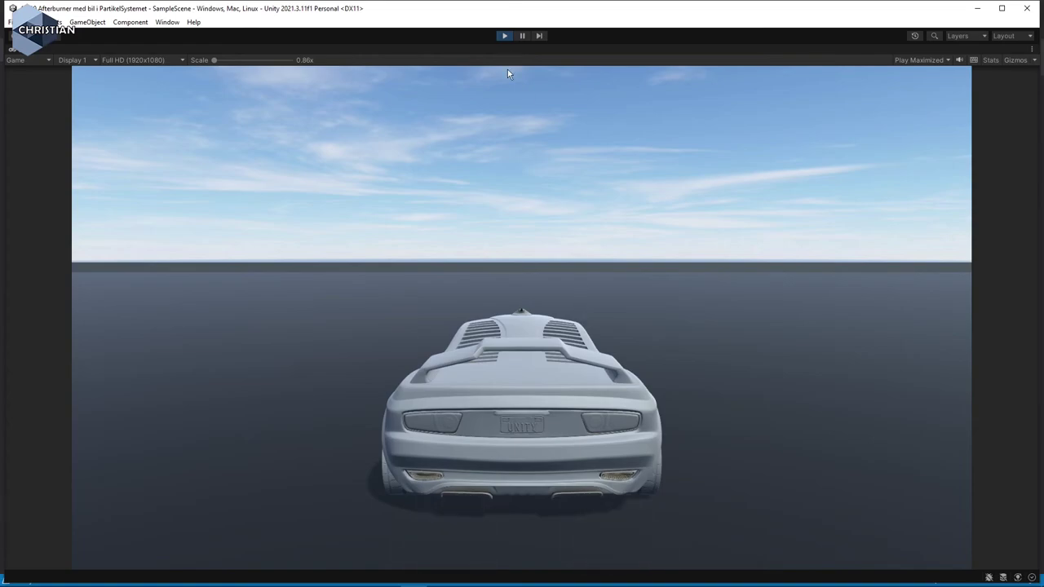
{"action": "left_click", "coordinate": [504, 36]}
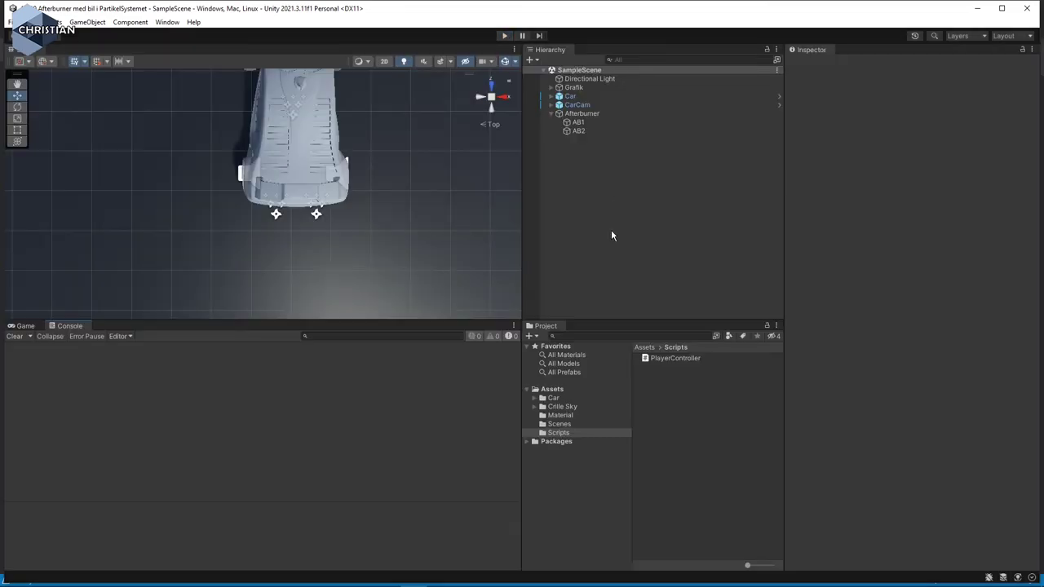